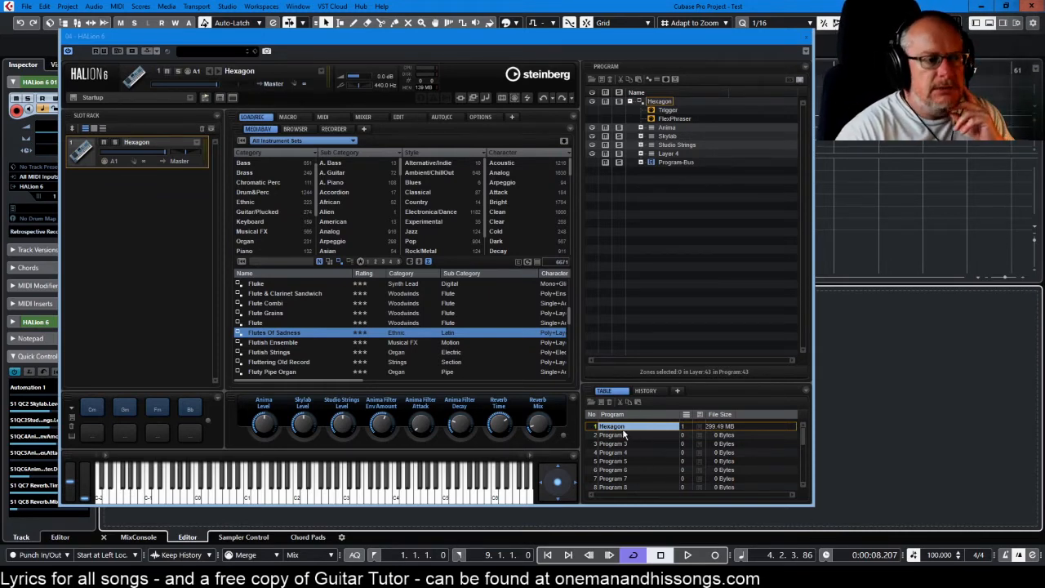
Step: Delete the Hexagon program from the program table and load the empty Program 1 into the slot rack
right_click(623, 428)
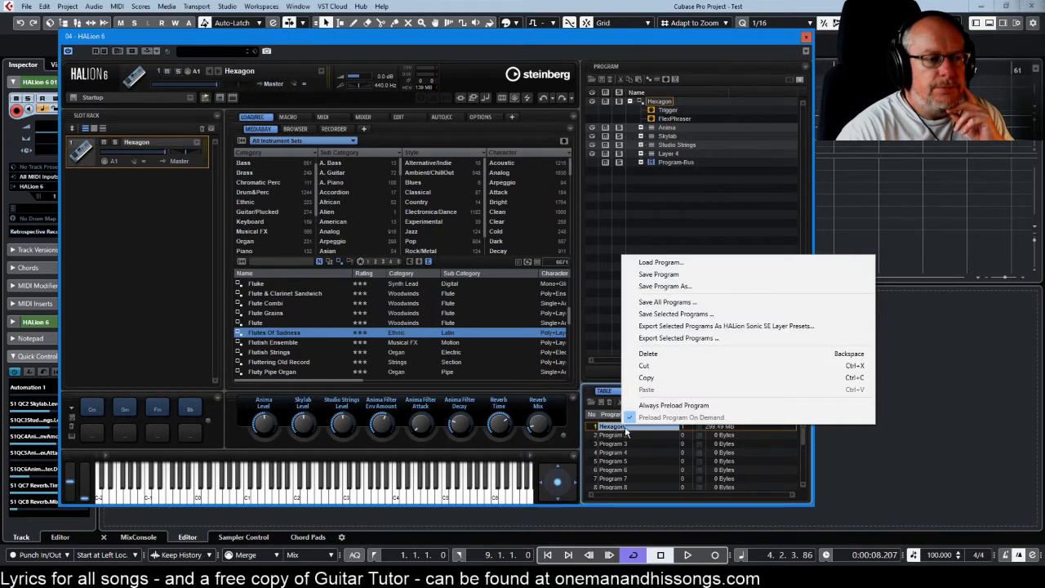
click(649, 354)
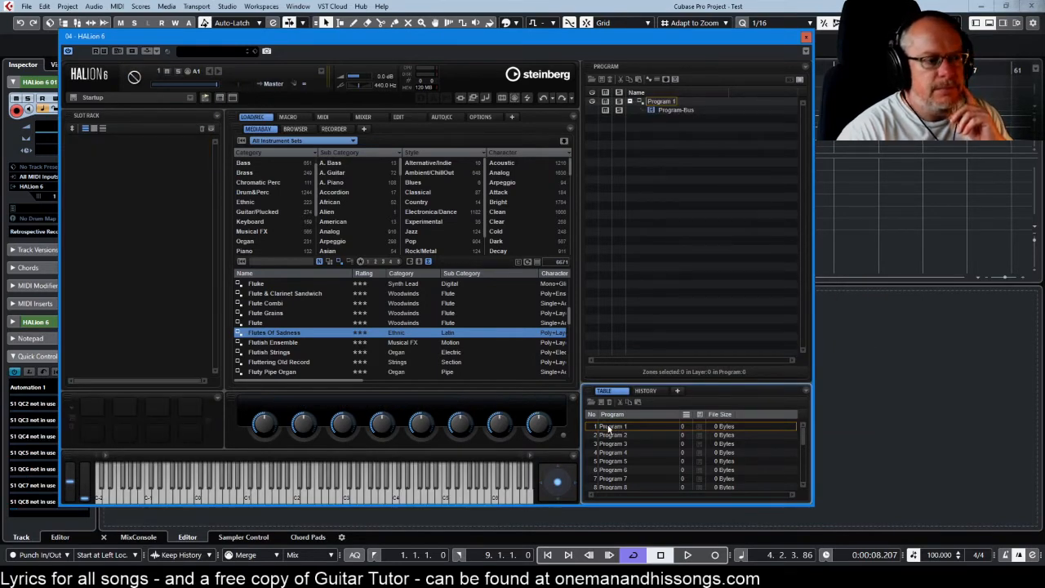
drag(610, 427, 112, 161)
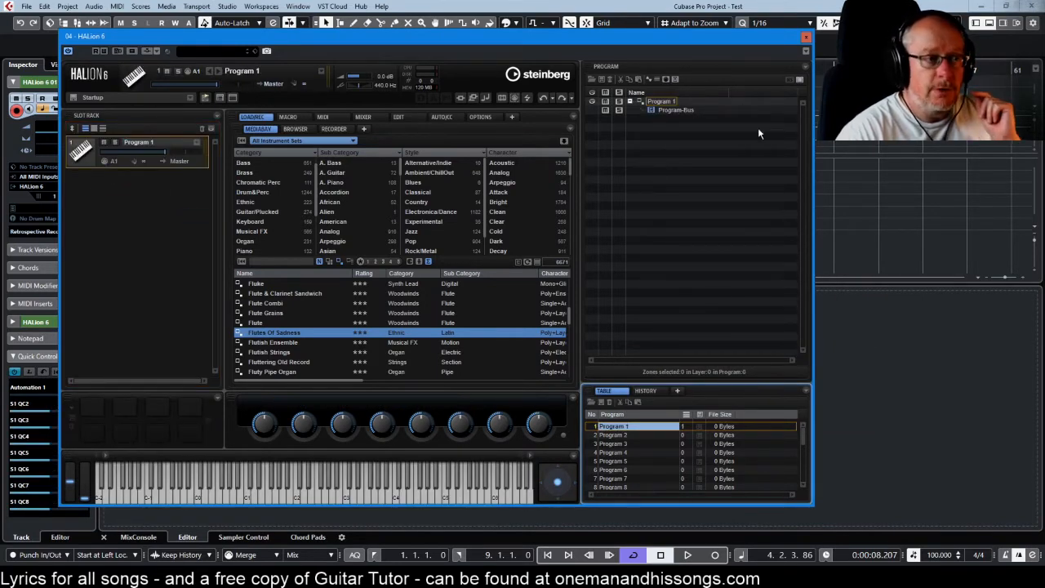
Step: Add a layer containing a synth zone to Program 1
click(656, 80)
click(651, 78)
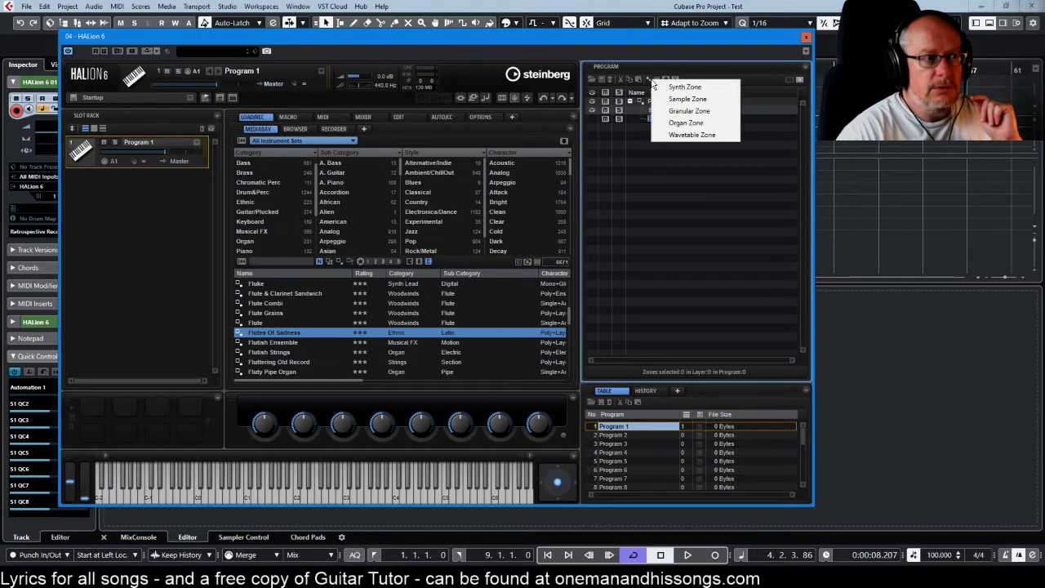
click(678, 86)
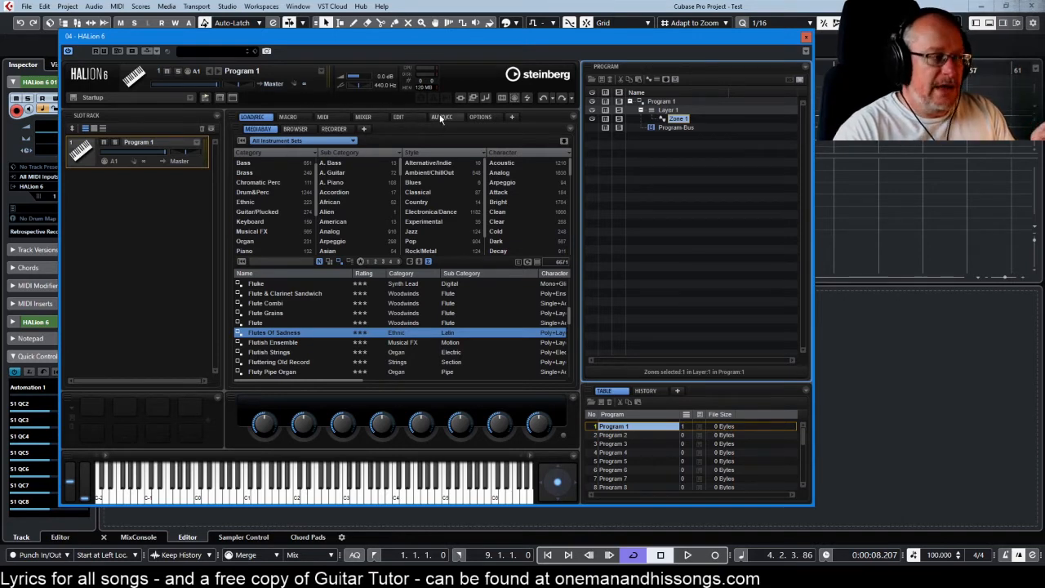
Step: Examine the numbered Automation parameters available as destinations for the track's first Quick Control
drag(476, 36, 499, 37)
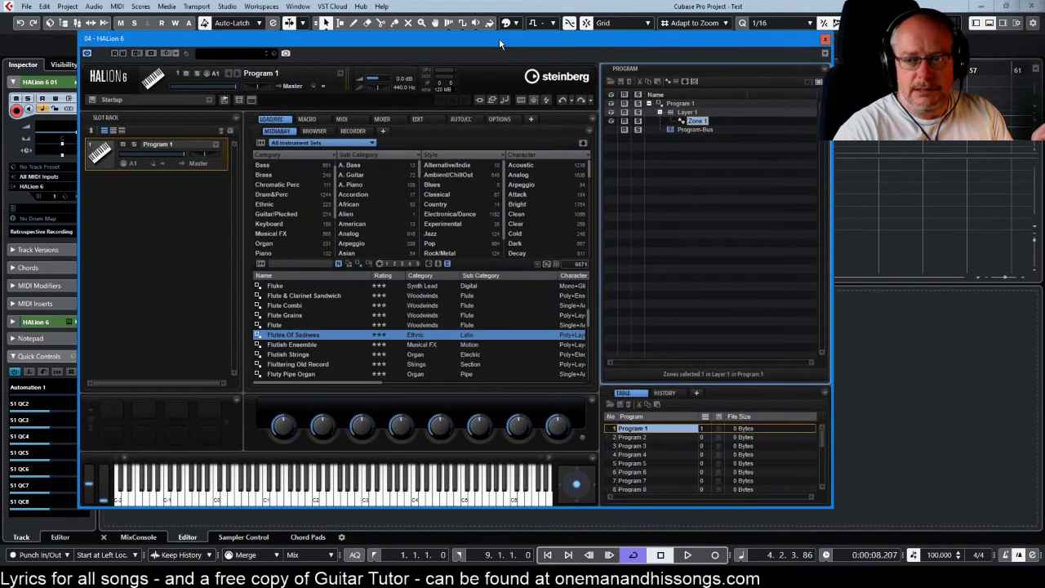
click(37, 389)
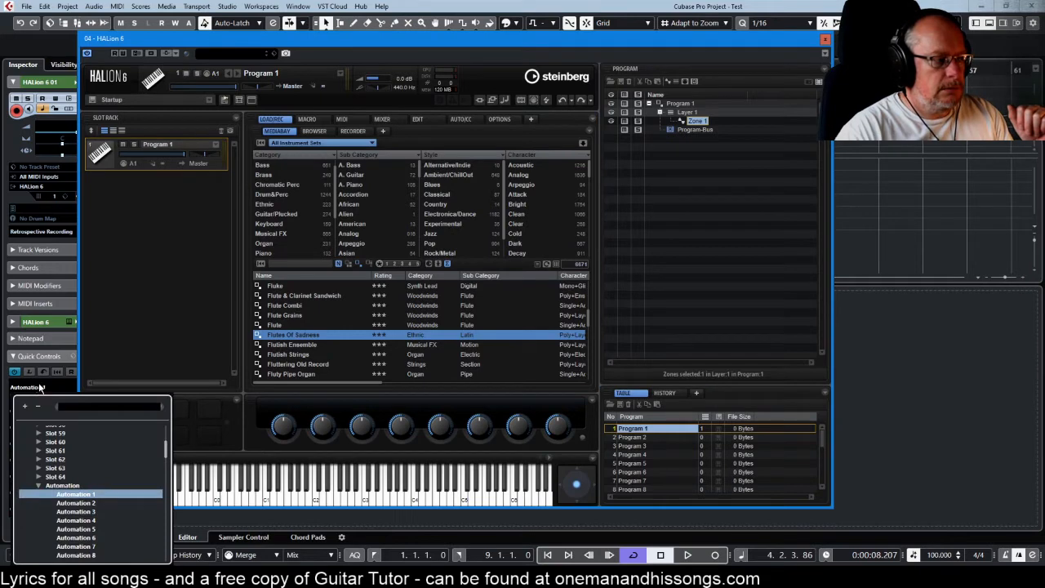
click(38, 486)
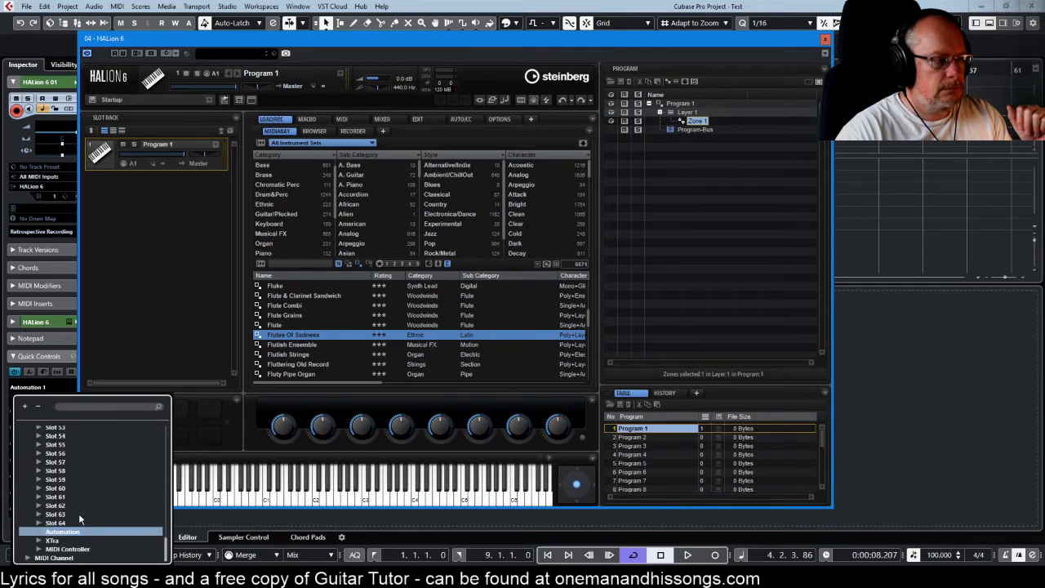
click(39, 534)
scroll(118, 488, down, 10)
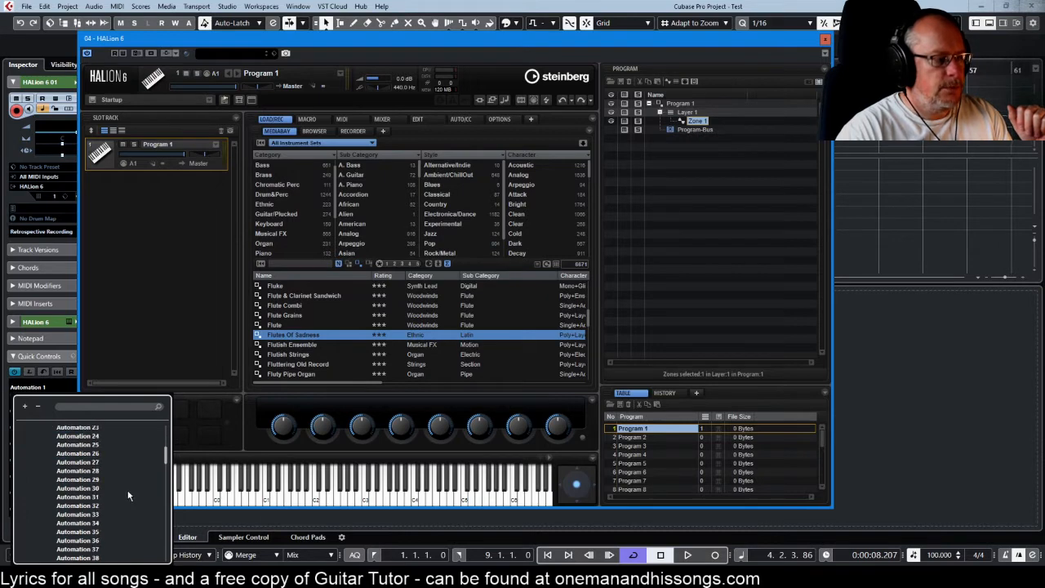
mouse_move(164, 456)
mouse_down()
mouse_move(166, 555)
mouse_move(165, 450)
mouse_up()
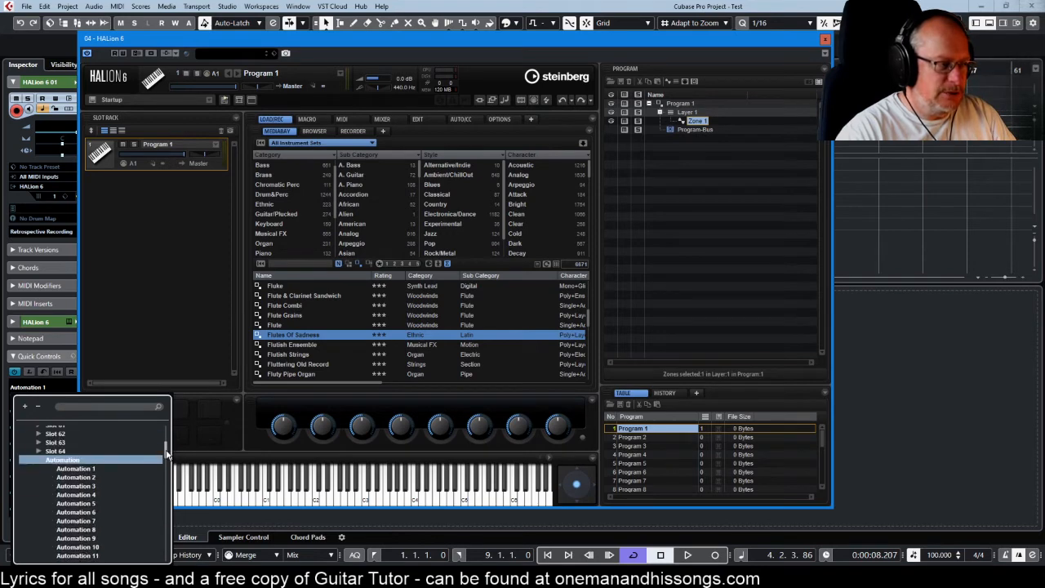
click(30, 460)
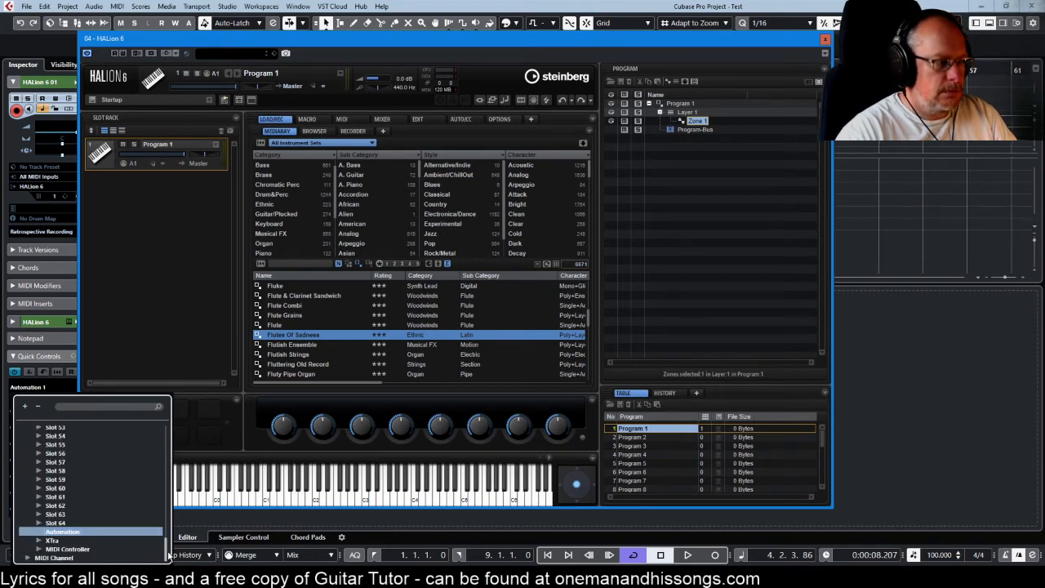
Step: Examine the HALion 6 Slot 1 parameters offered as destinations for the first Quick Control, including its QC entries
drag(166, 555, 169, 454)
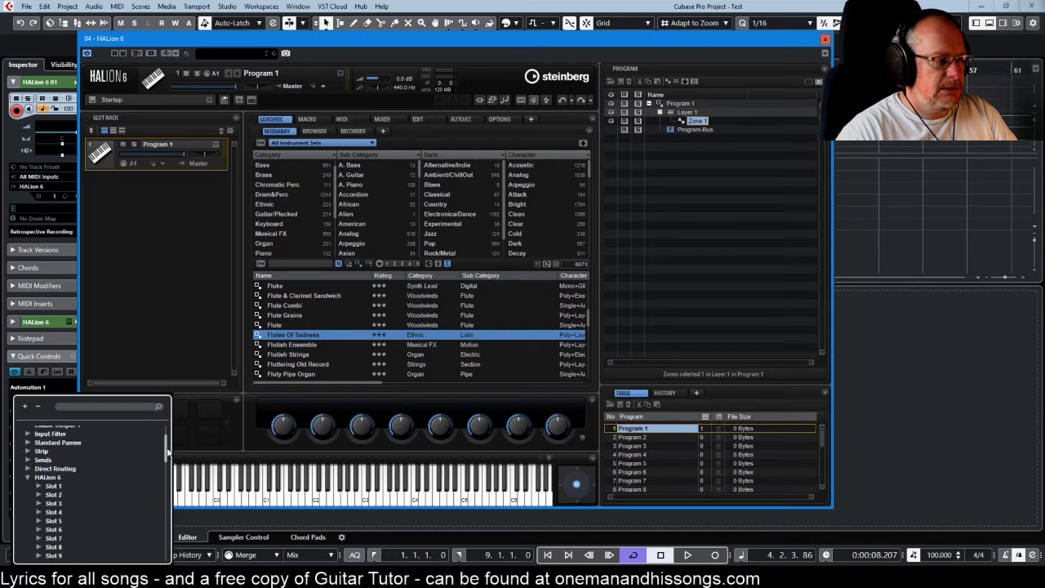
click(39, 486)
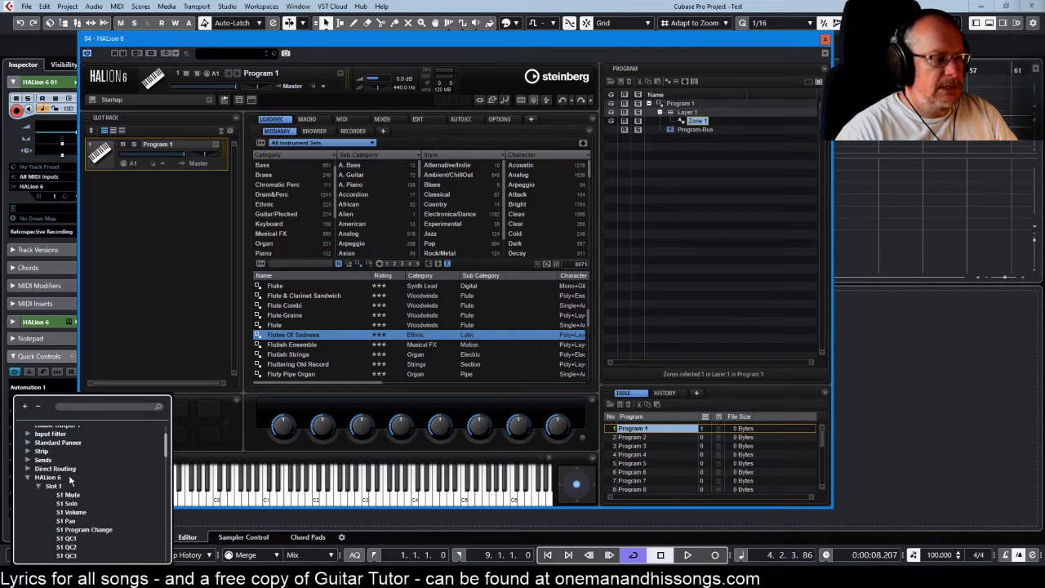
scroll(165, 460, down, 3)
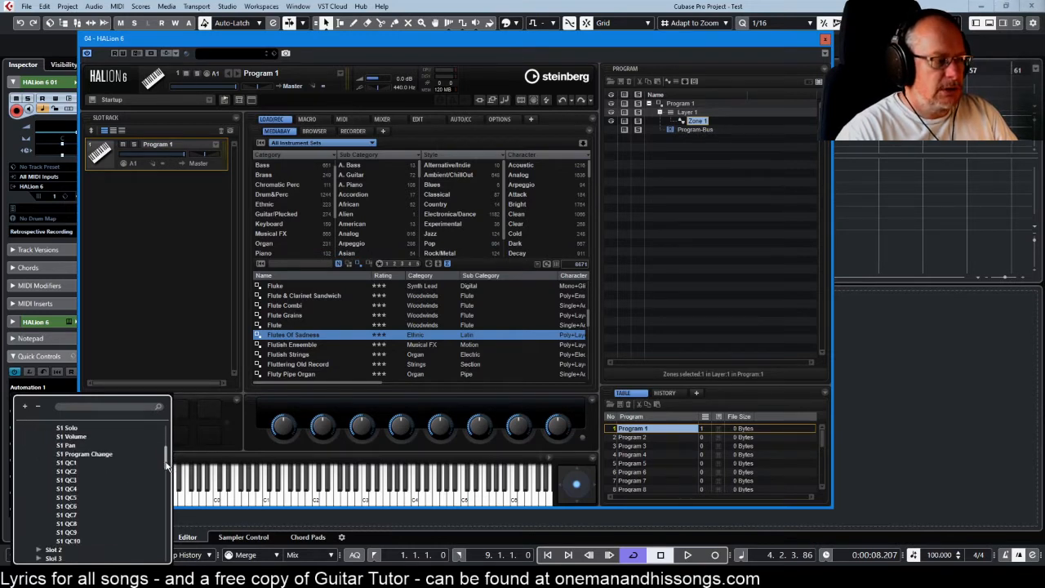
scroll(165, 462, down, 1)
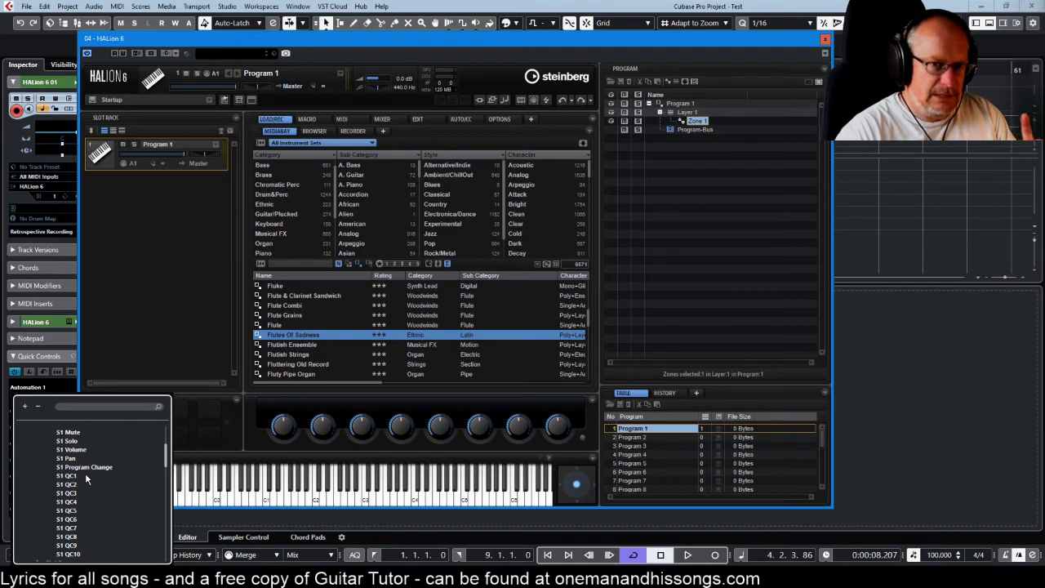
scroll(84, 480, up, 2)
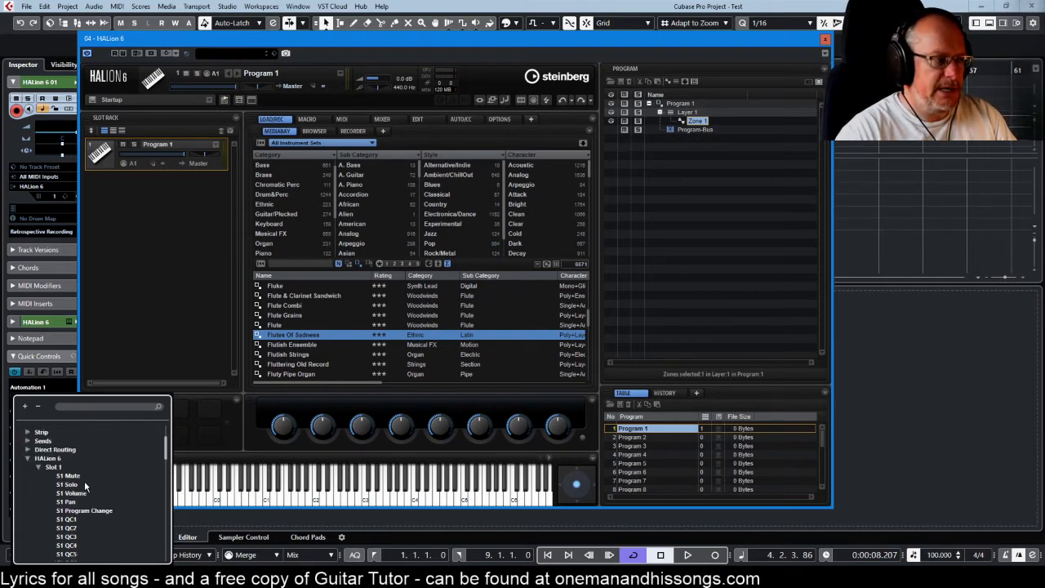
click(37, 466)
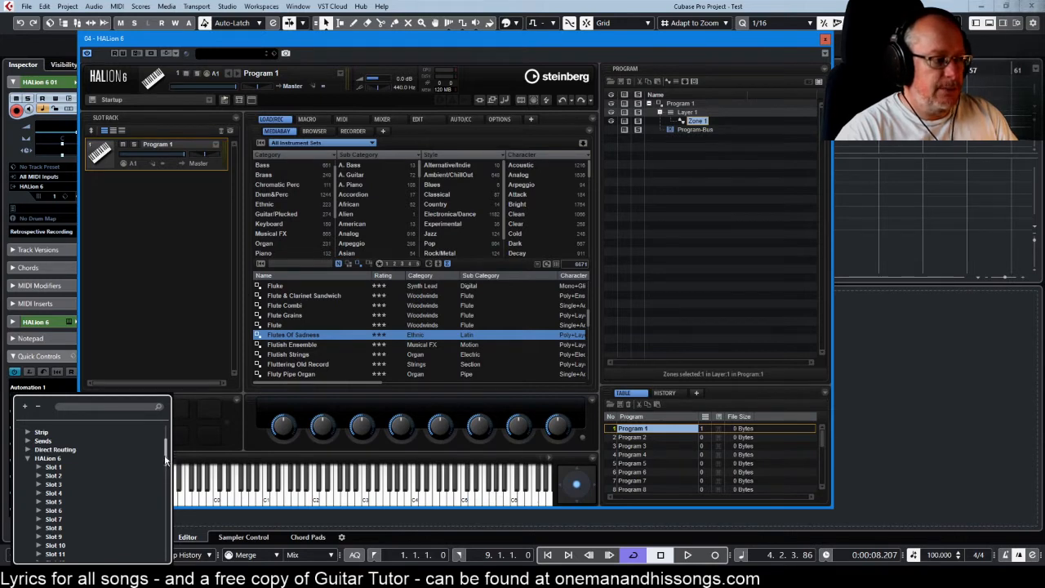
mouse_move(167, 459)
mouse_down()
mouse_move(168, 562)
mouse_move(165, 441)
mouse_move(155, 456)
mouse_up()
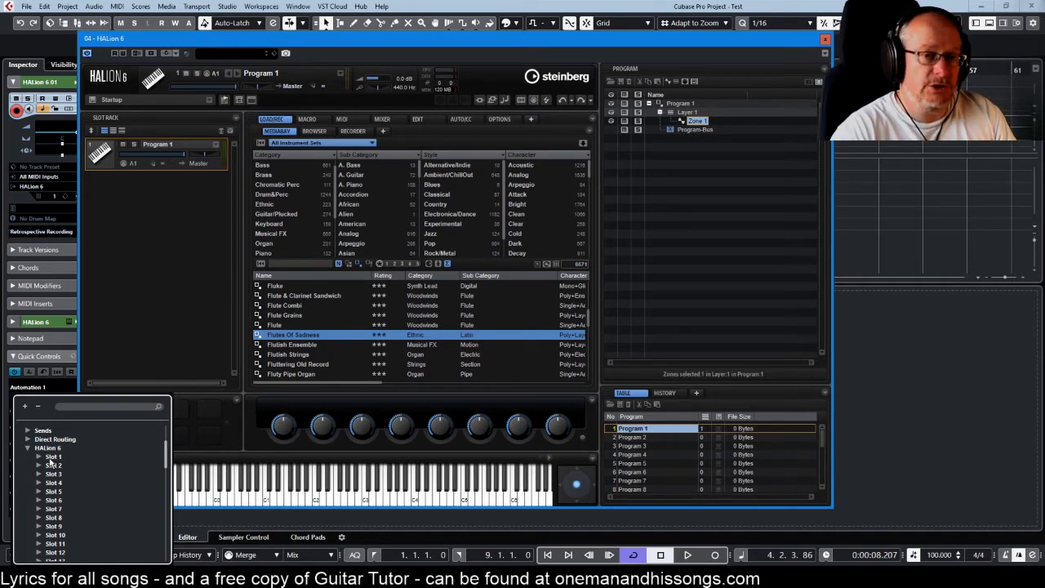
click(28, 449)
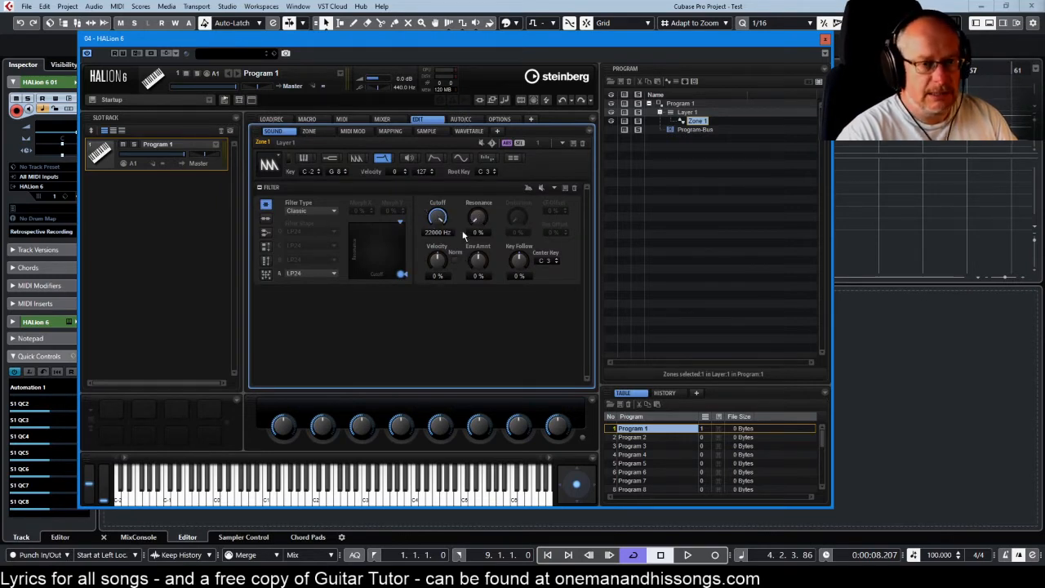
Step: Set Zone 1's filter cutoff to about 547 Hz and its resonance to about 31%
click(355, 157)
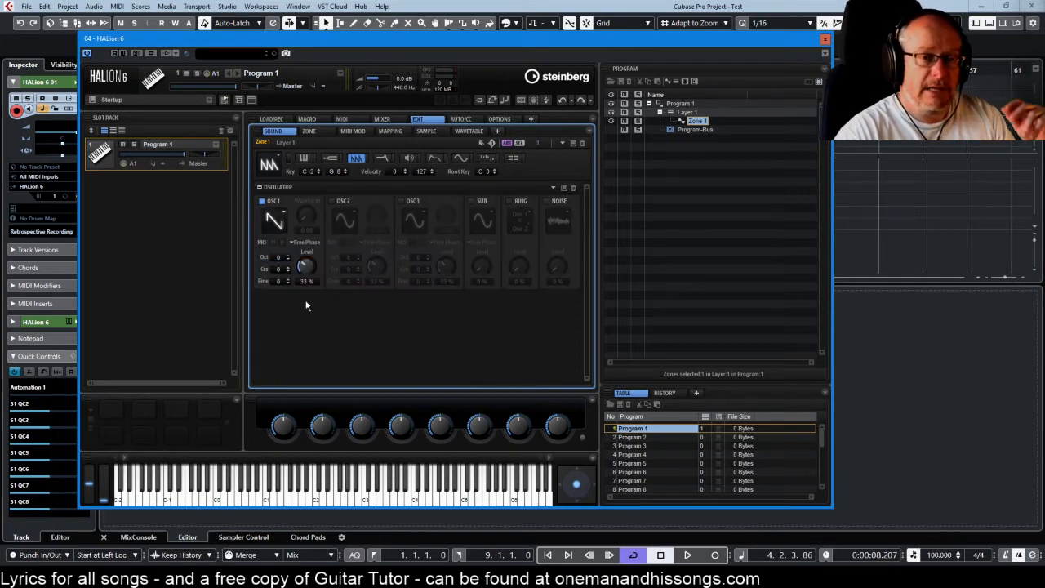
click(384, 159)
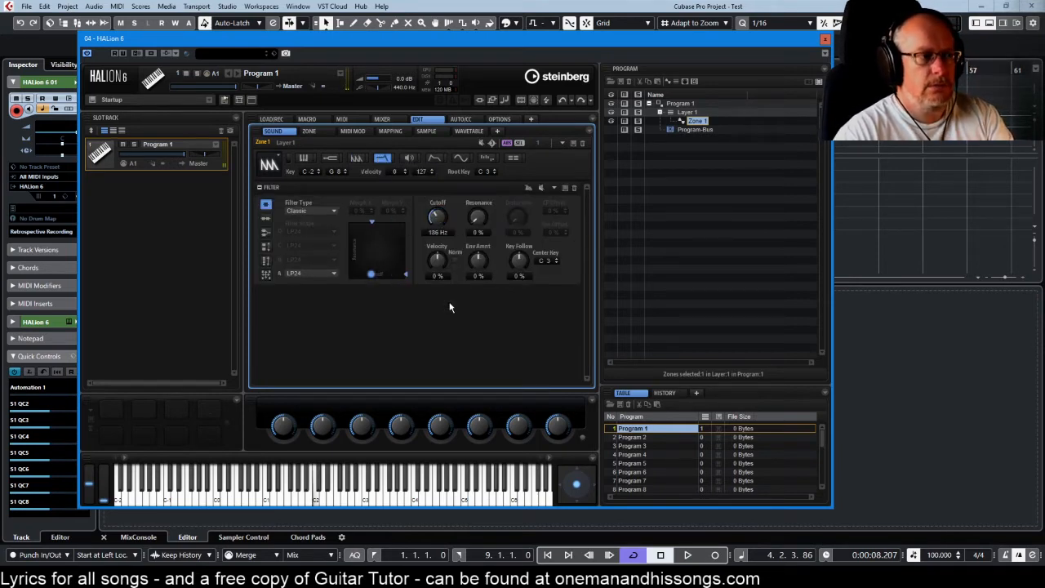
drag(437, 216, 437, 245)
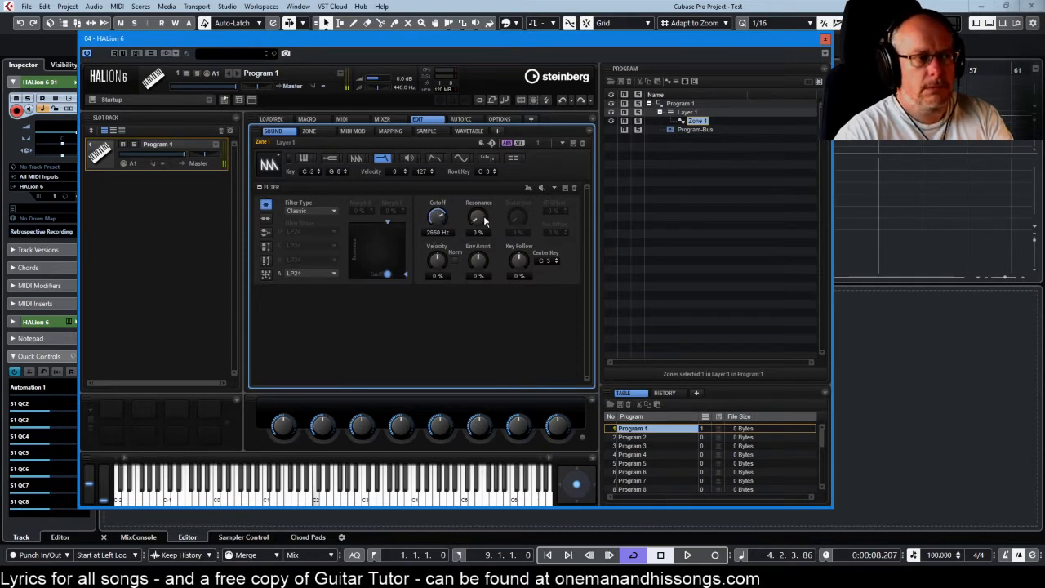
drag(480, 217, 476, 182)
drag(437, 216, 446, 249)
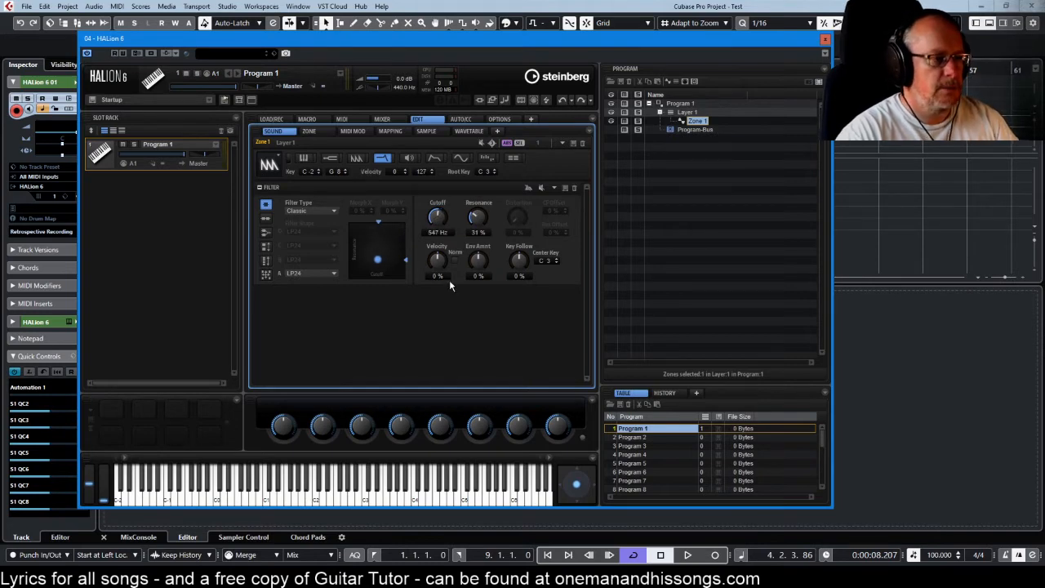
Step: Assign the filter cutoff to a new automation parameter and raise it to about 581 Hz with the first Quick Control
right_click(438, 222)
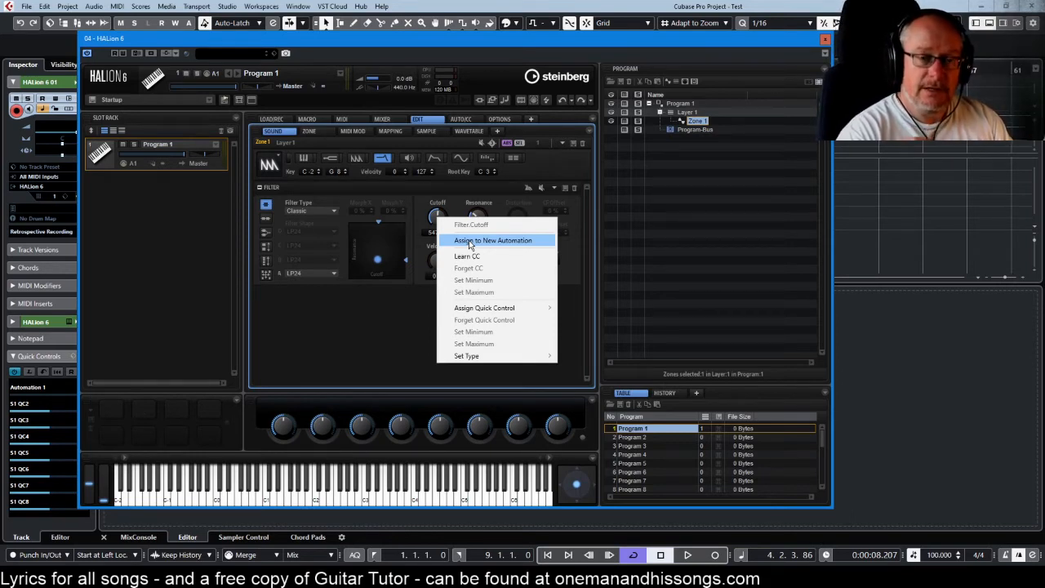
click(471, 241)
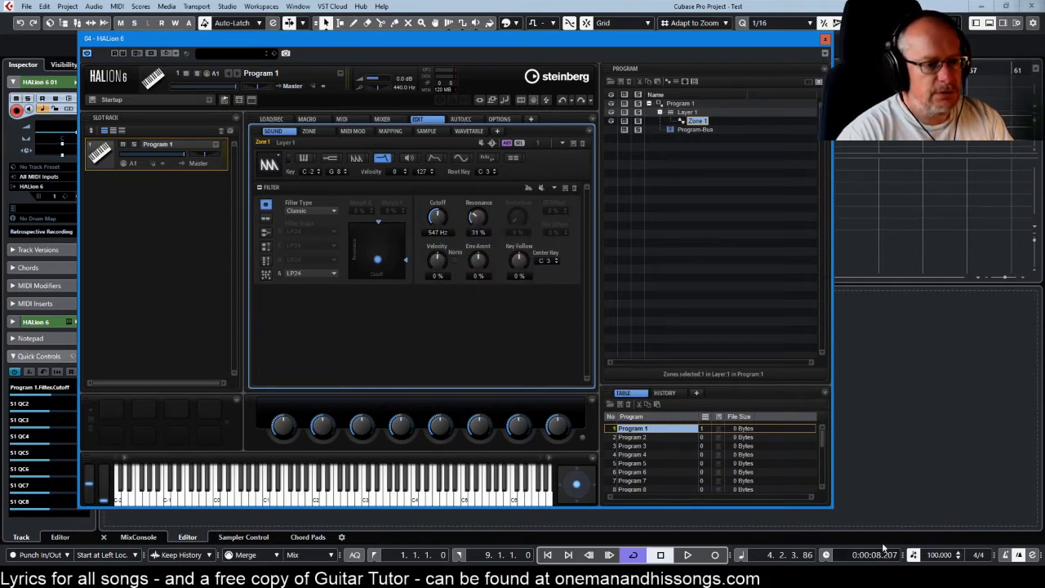
drag(832, 507, 795, 505)
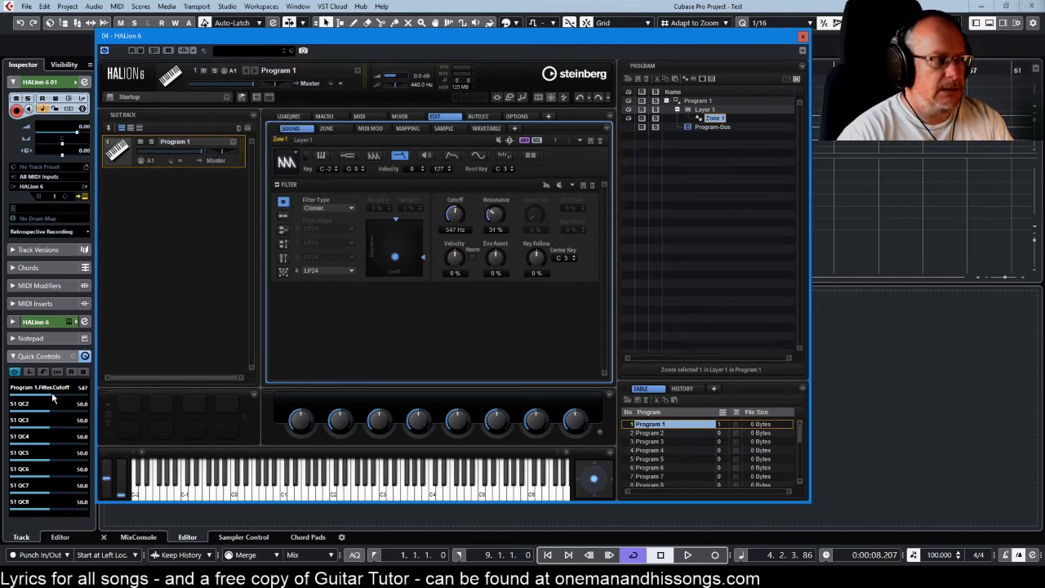
mouse_move(51, 395)
mouse_down()
mouse_move(6, 401)
mouse_move(52, 403)
mouse_up()
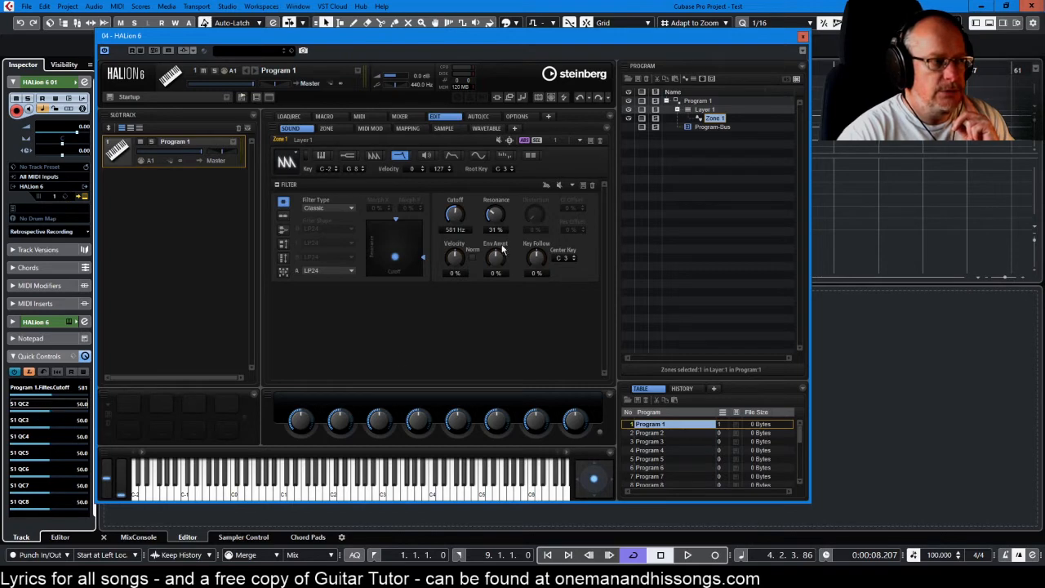
Step: Set the filter resonance to about 43% and learn the filter cutoff onto the second Quick Control at about 352 Hz
drag(496, 219, 459, 263)
click(456, 215)
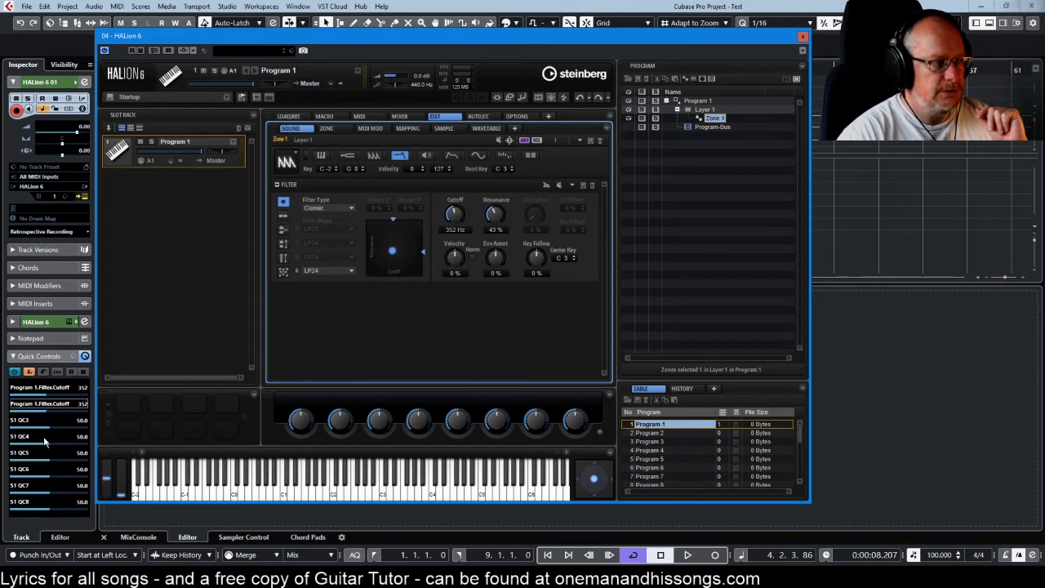
click(37, 387)
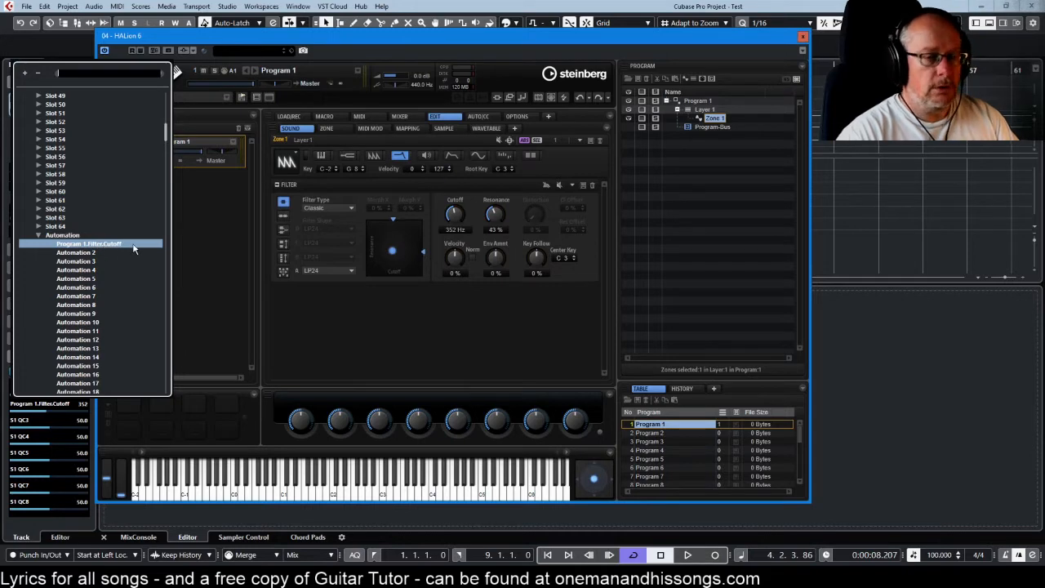
click(375, 316)
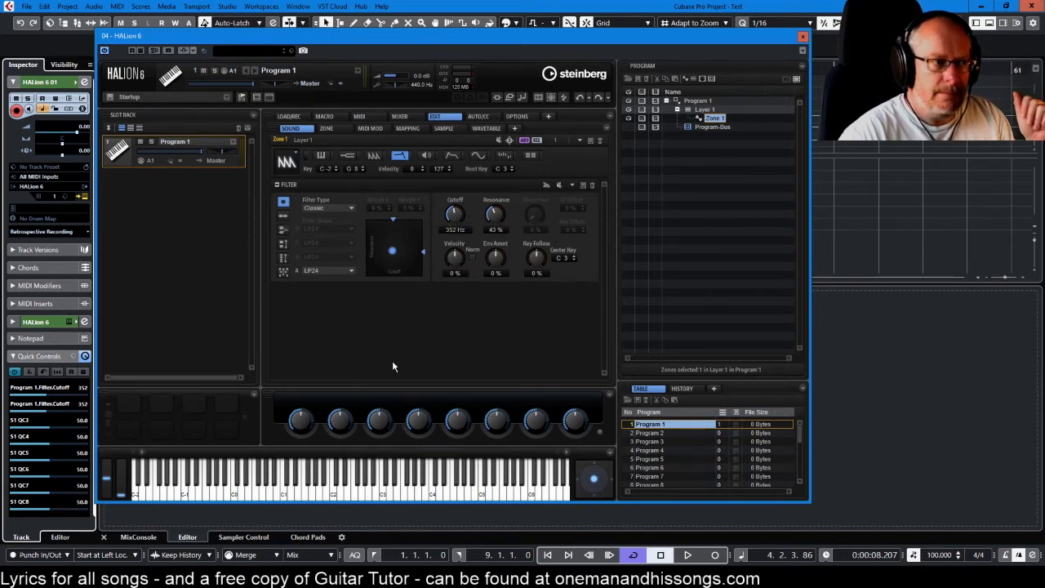
Step: Add the filter resonance to the Program 1.Filter.Cutoff automation and sweep the first Quick Control to about 551 Hz cutoff and 52% resonance
right_click(496, 214)
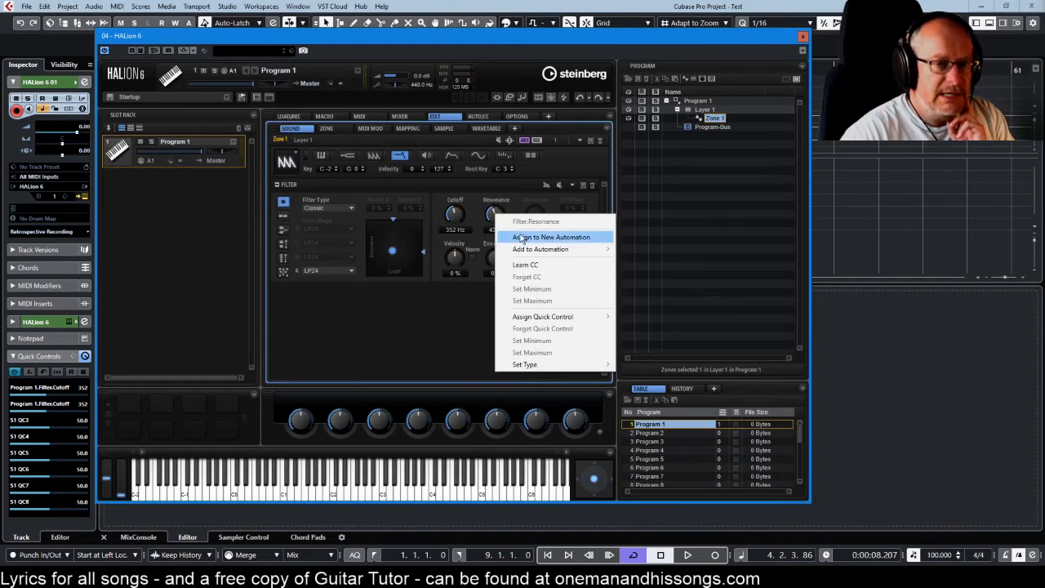
mouse_move(547, 255)
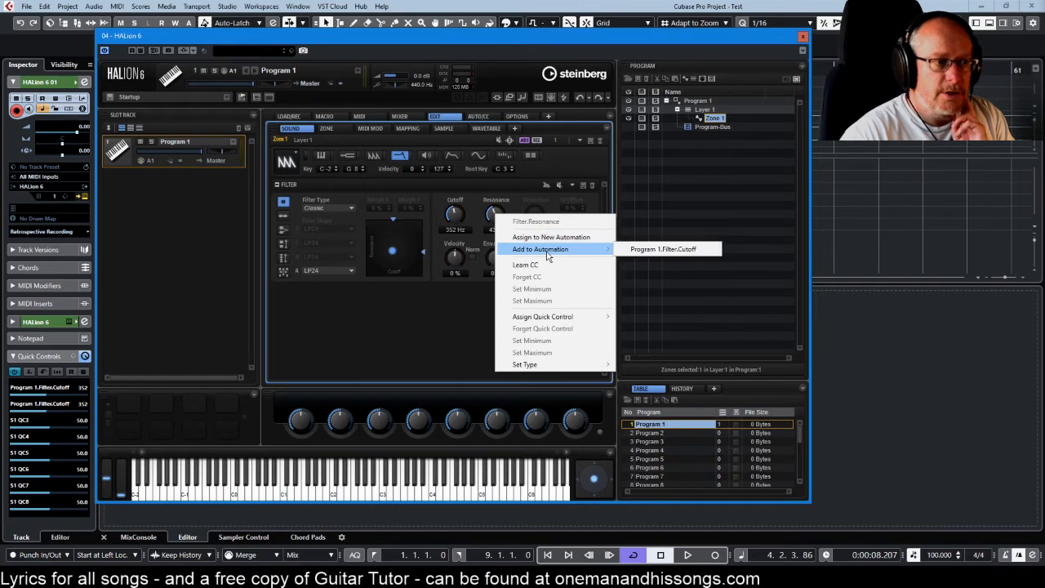
click(645, 249)
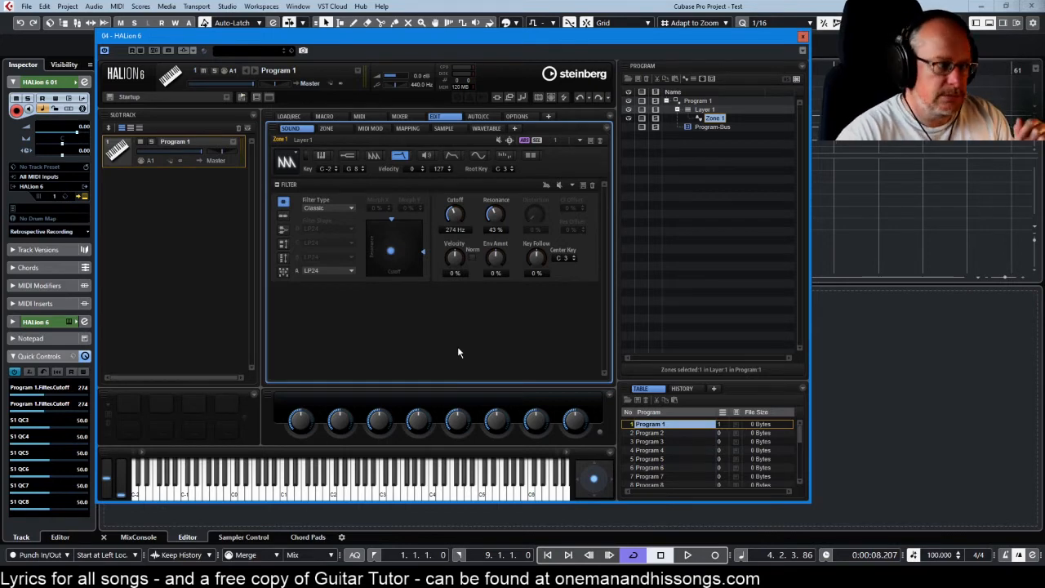
drag(64, 395, 22, 411)
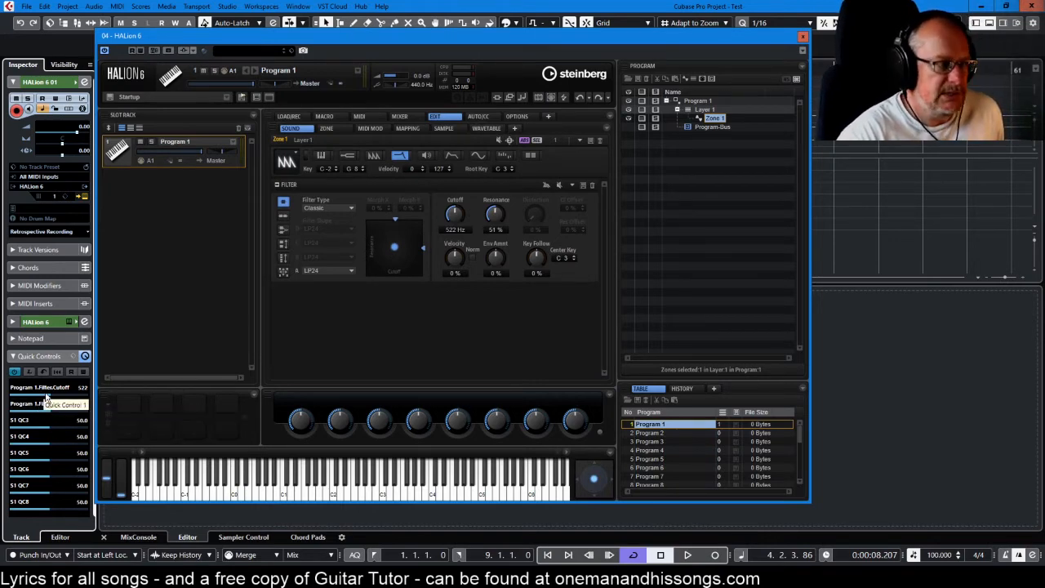
drag(46, 397, 54, 400)
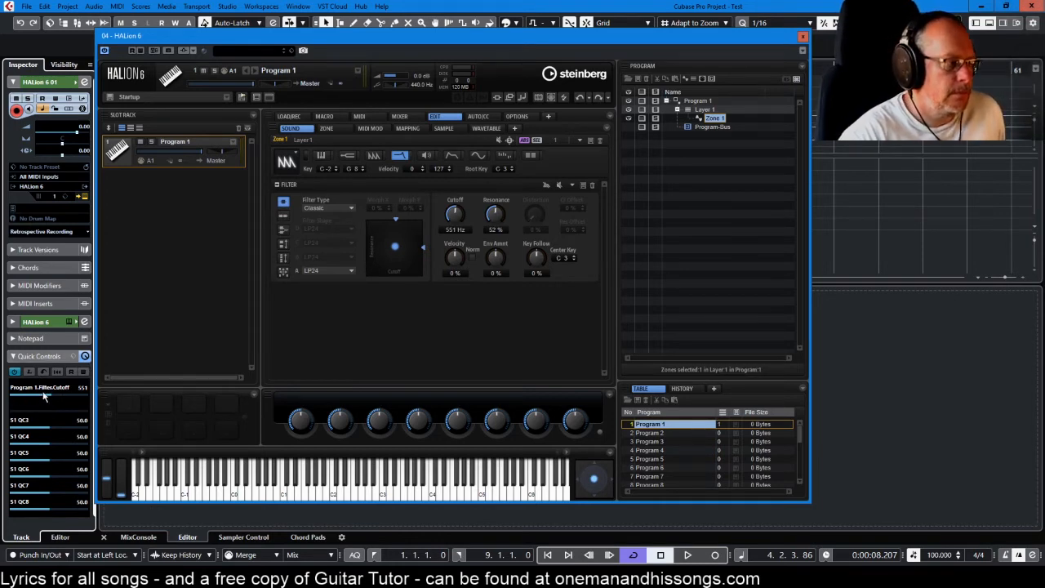
Step: Lower the first Quick Control to about 522 Hz cutoff and assign the amp envelope's velocity-to-level to a new automation parameter
scroll(43, 395, down, 1)
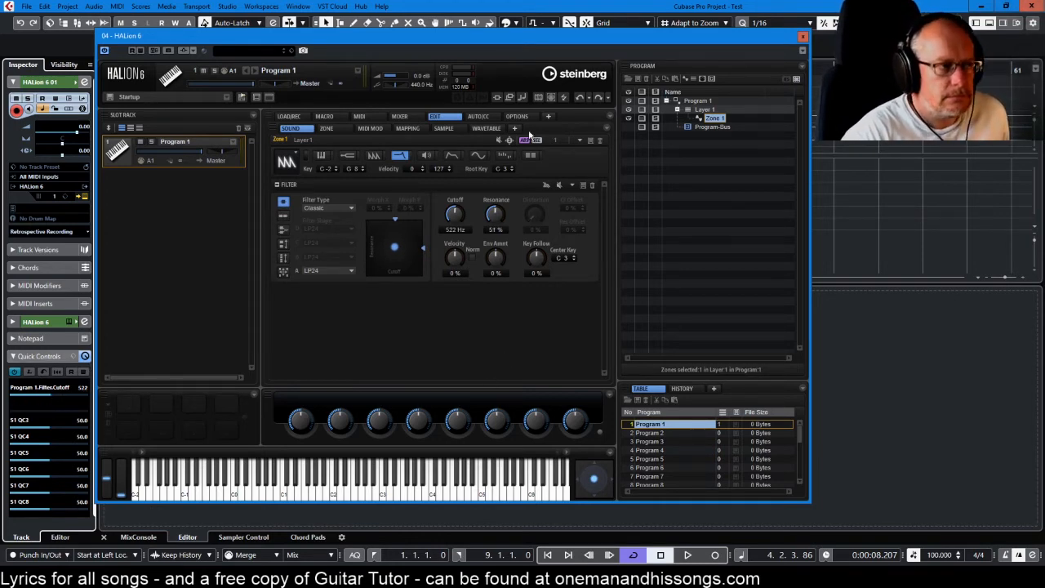
click(454, 155)
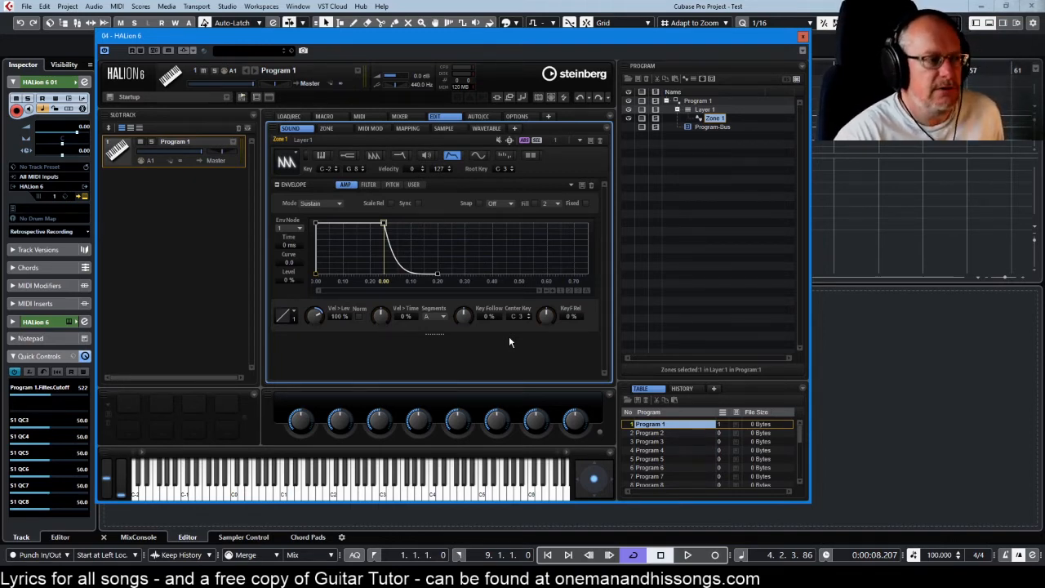
right_click(317, 318)
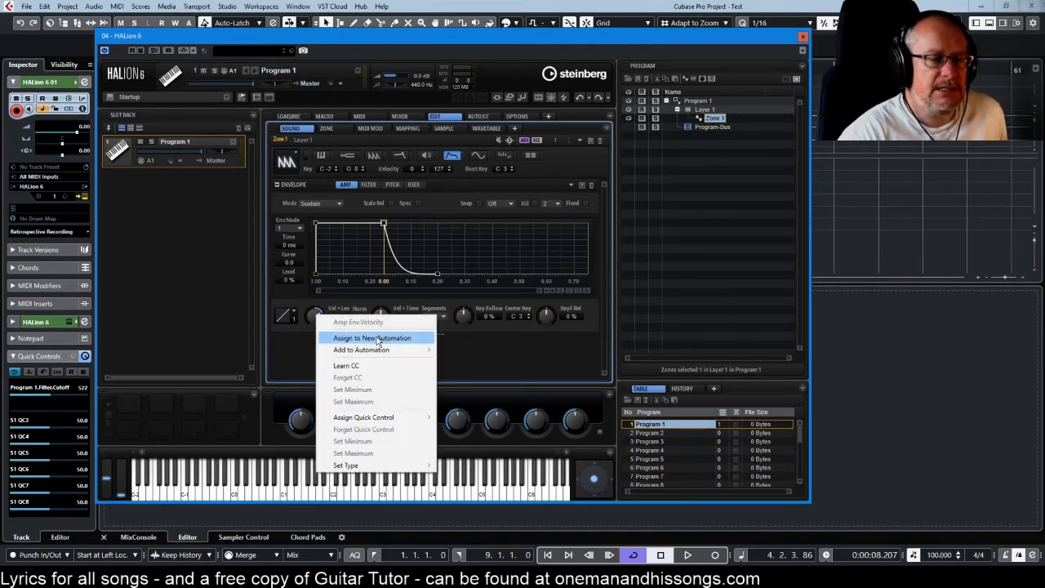
click(377, 339)
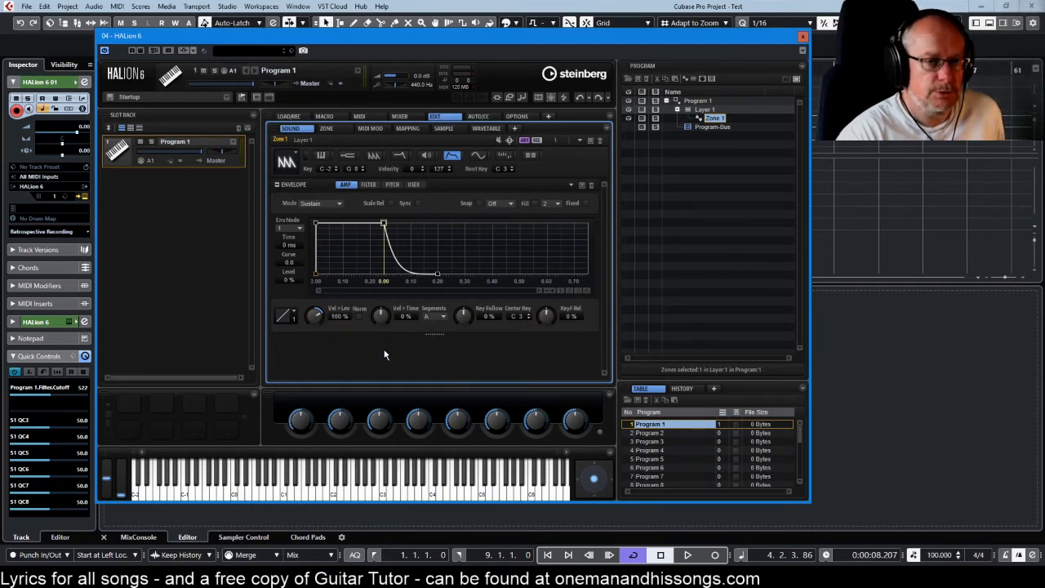
right_click(315, 315)
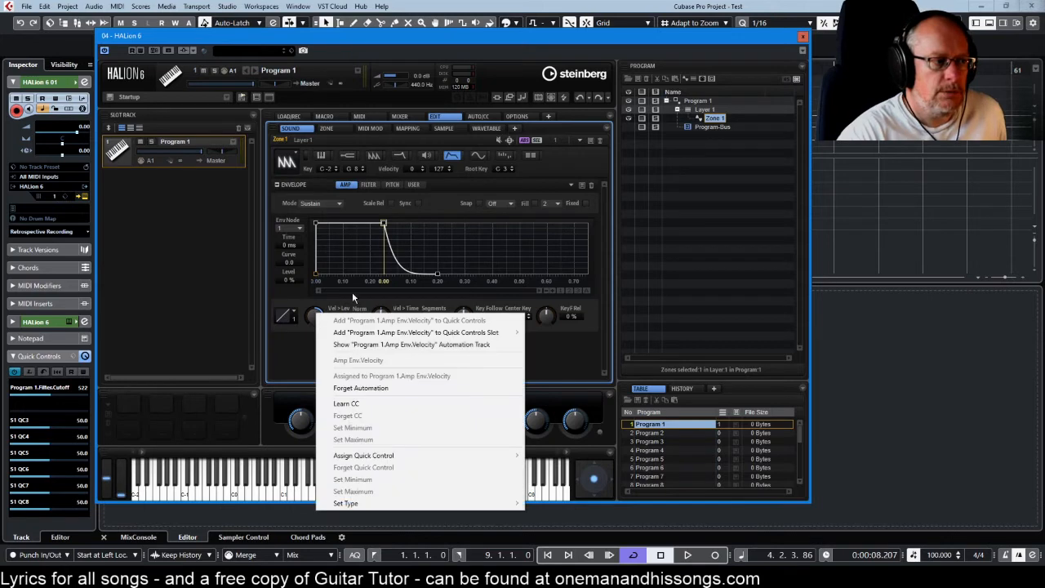
click(307, 362)
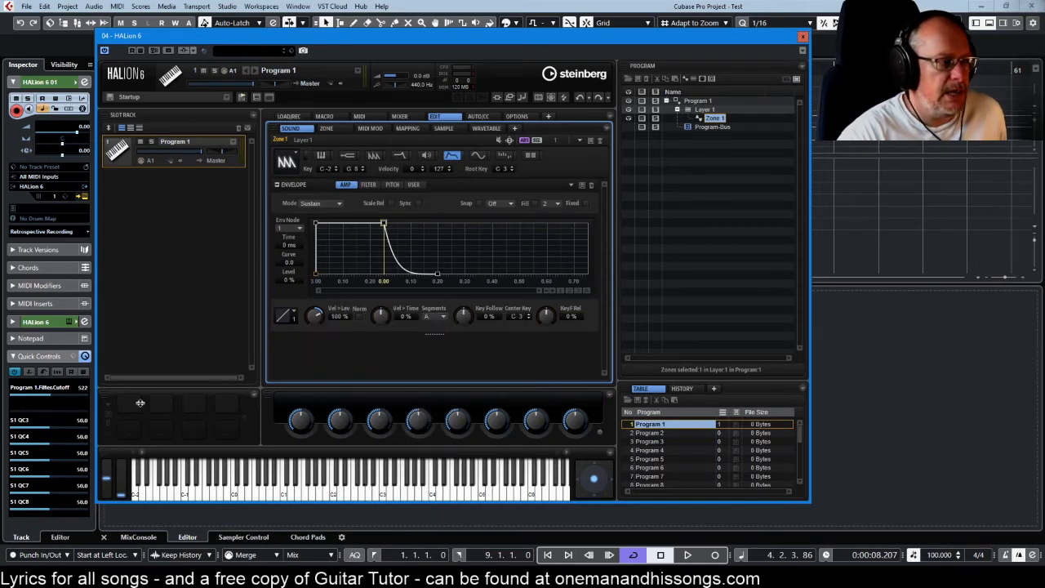
Step: Assign Program 1.Amp Env.Velocity from the HALion 6 automation parameters to the second track Quick Control
click(35, 392)
click(35, 391)
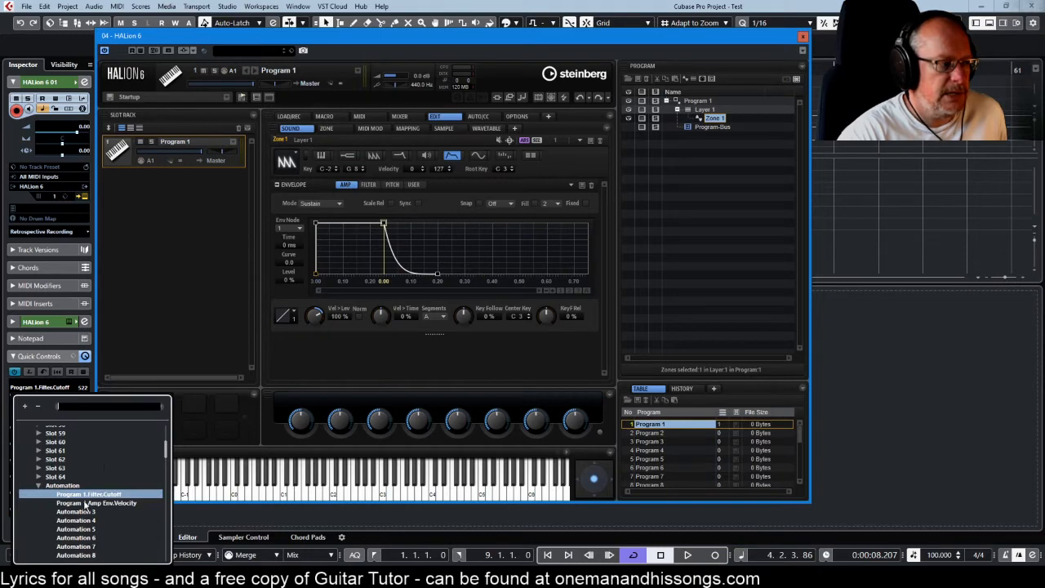
click(194, 416)
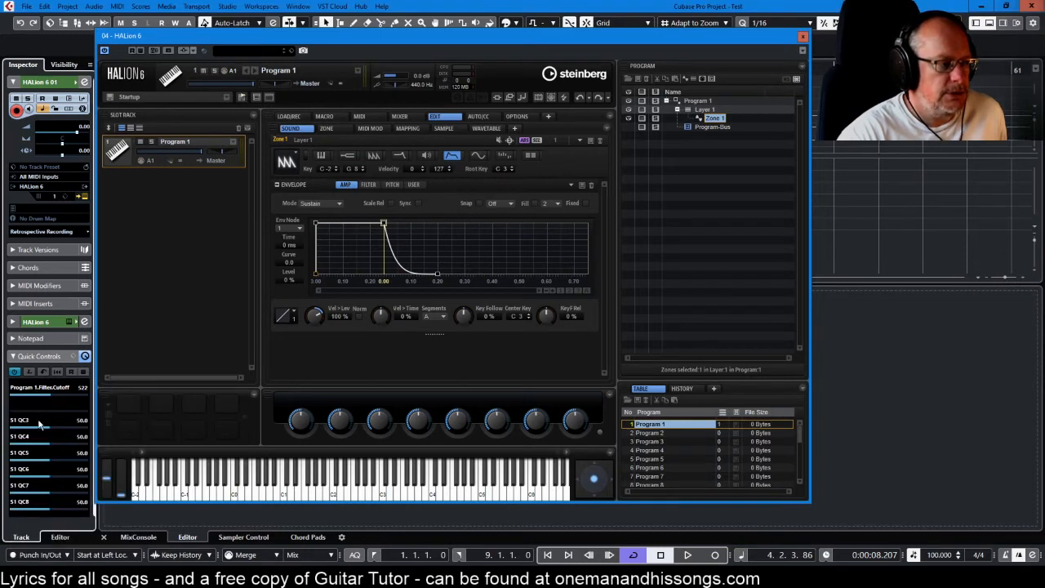
click(37, 402)
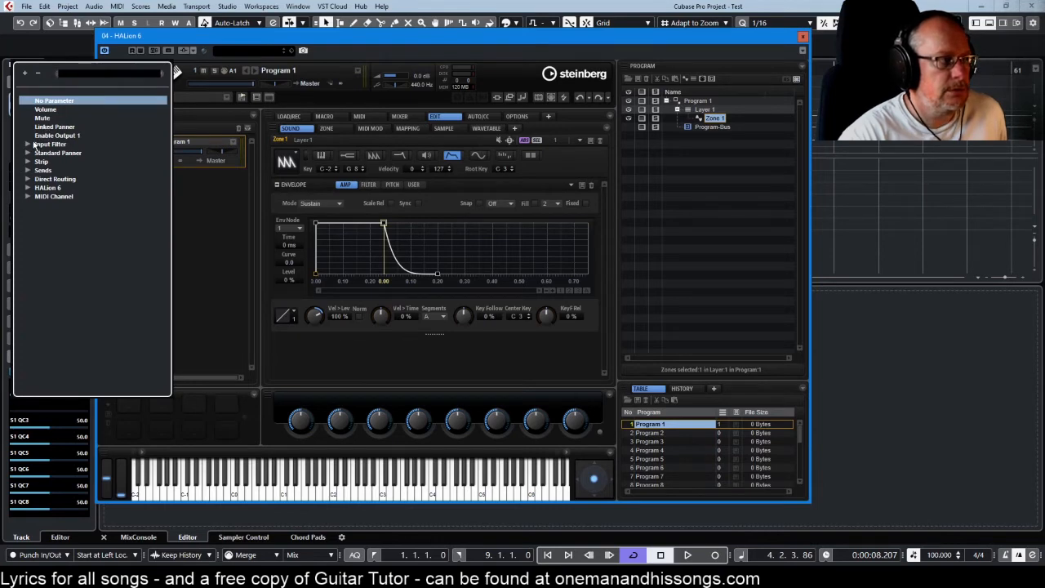
click(27, 187)
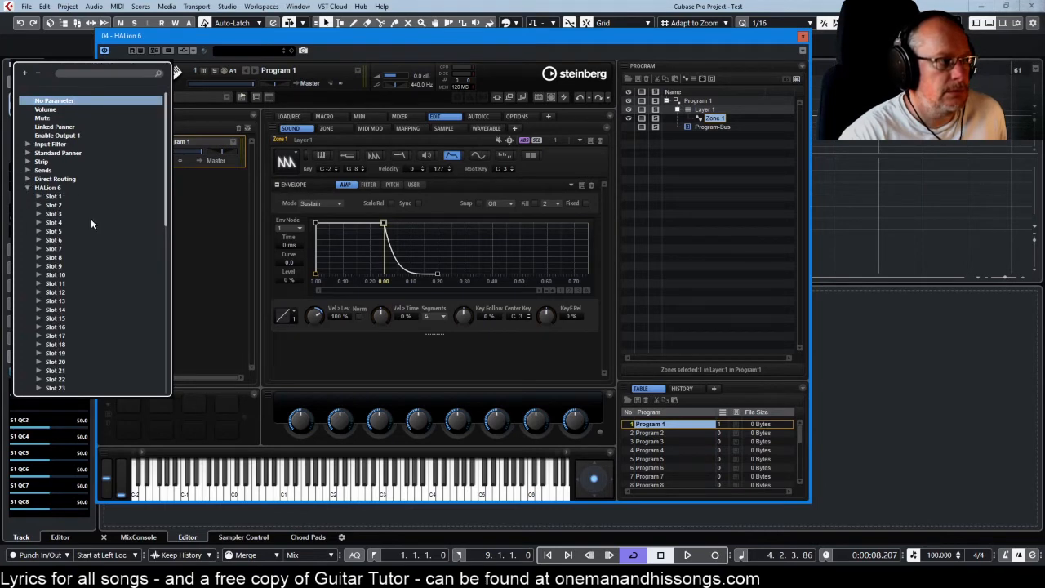
scroll(92, 217, down, 10)
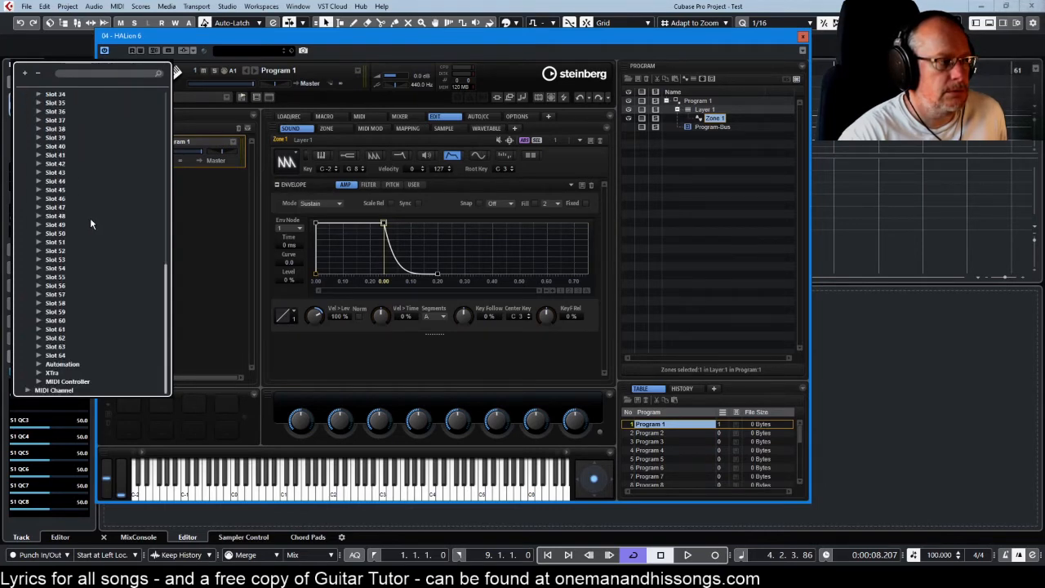
click(38, 364)
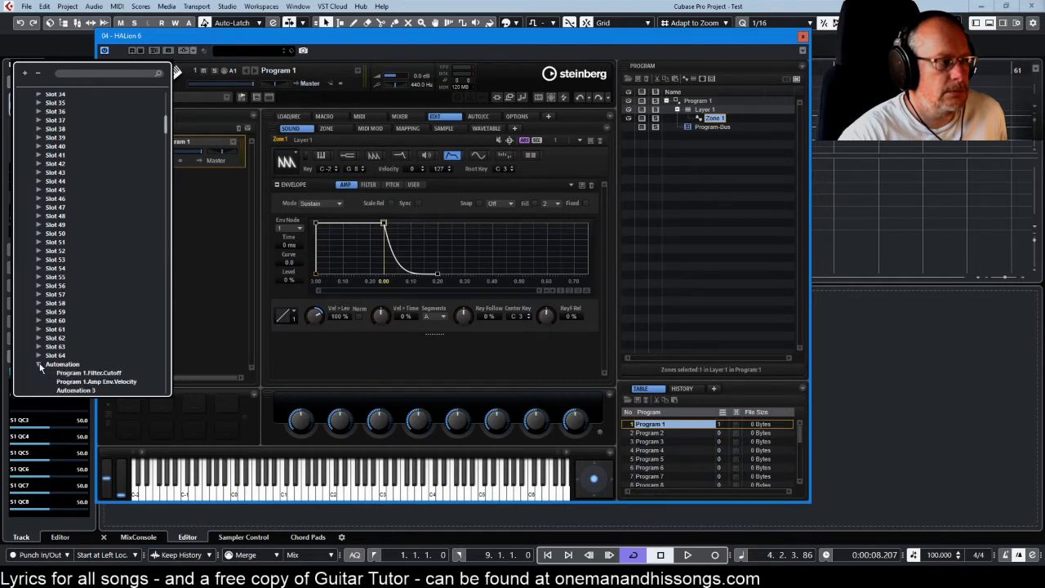
click(87, 382)
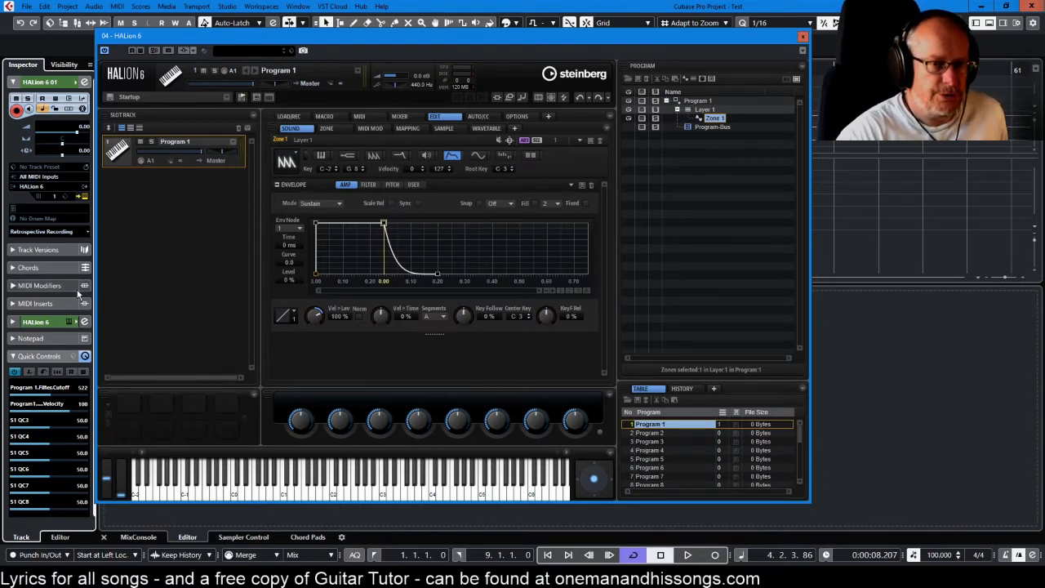
Step: Clear the second Quick Control to No Parameter and learn the amp envelope's velocity-to-level onto it at about 12%
click(59, 406)
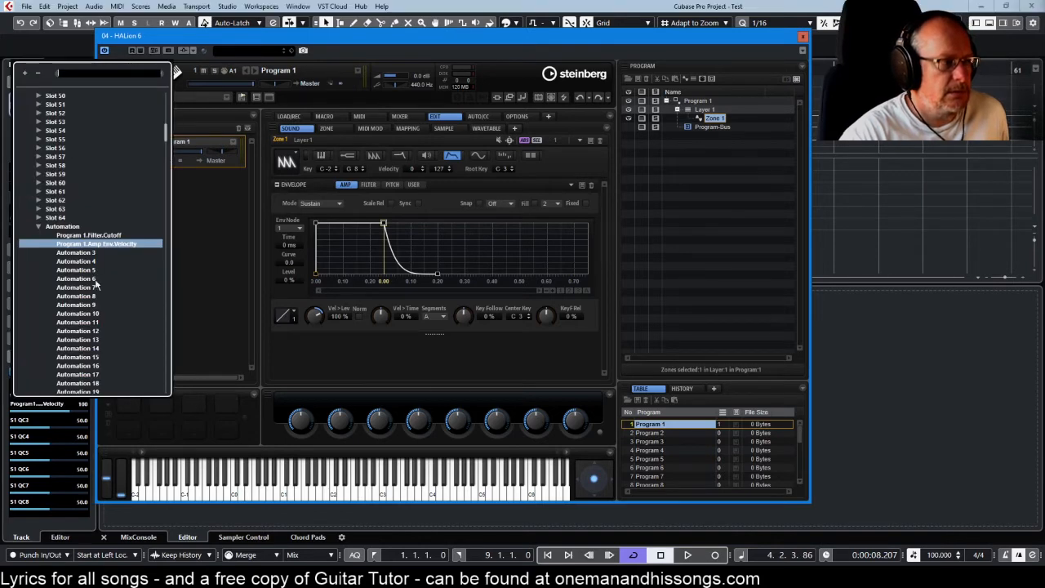
scroll(96, 282, up, 10)
click(56, 100)
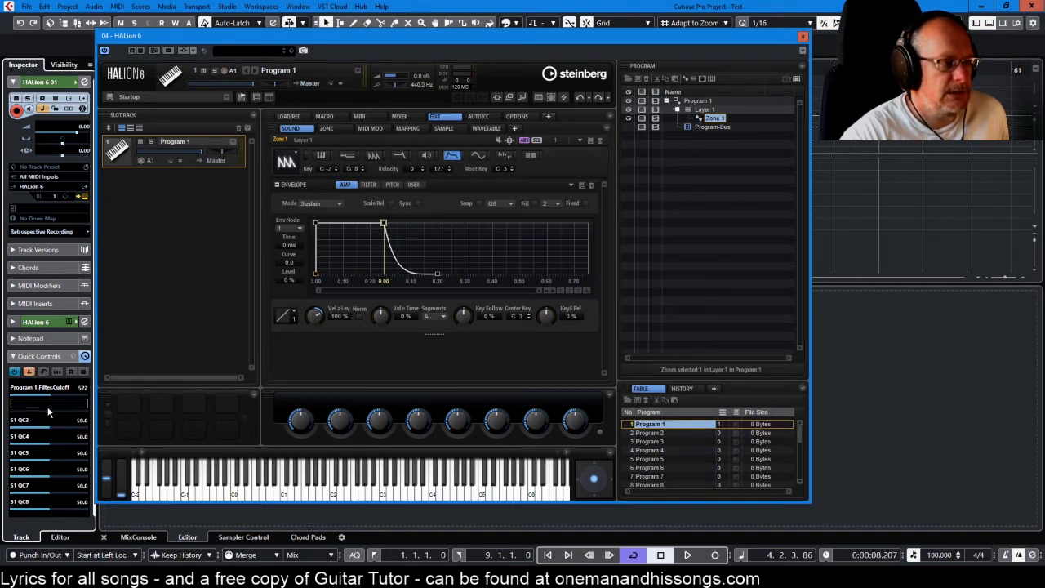
click(316, 318)
drag(316, 315, 310, 333)
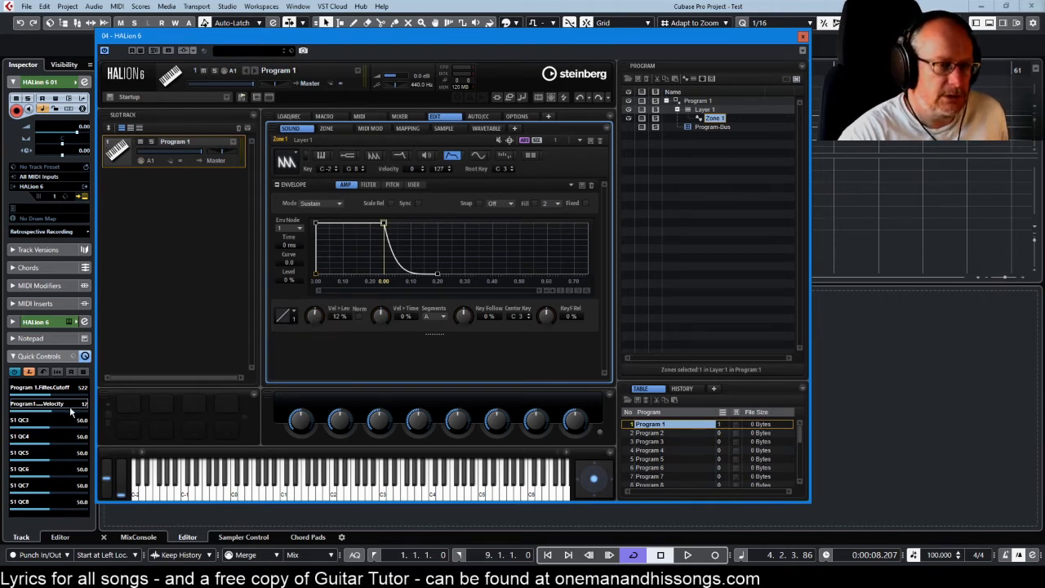
click(29, 373)
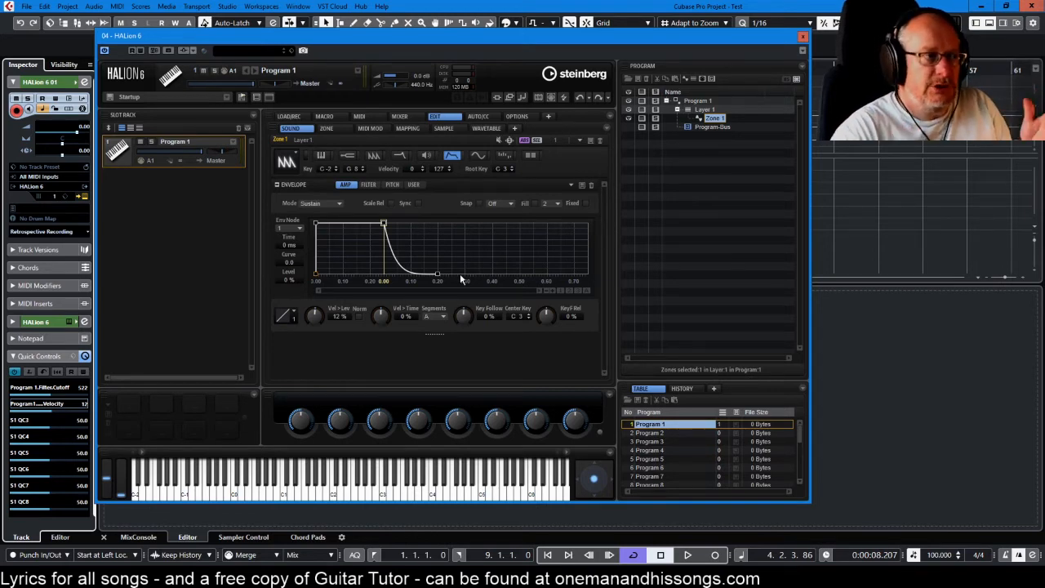
Step: Rename the first slot automation parameter as Auto 1 and the second as Bob
click(479, 117)
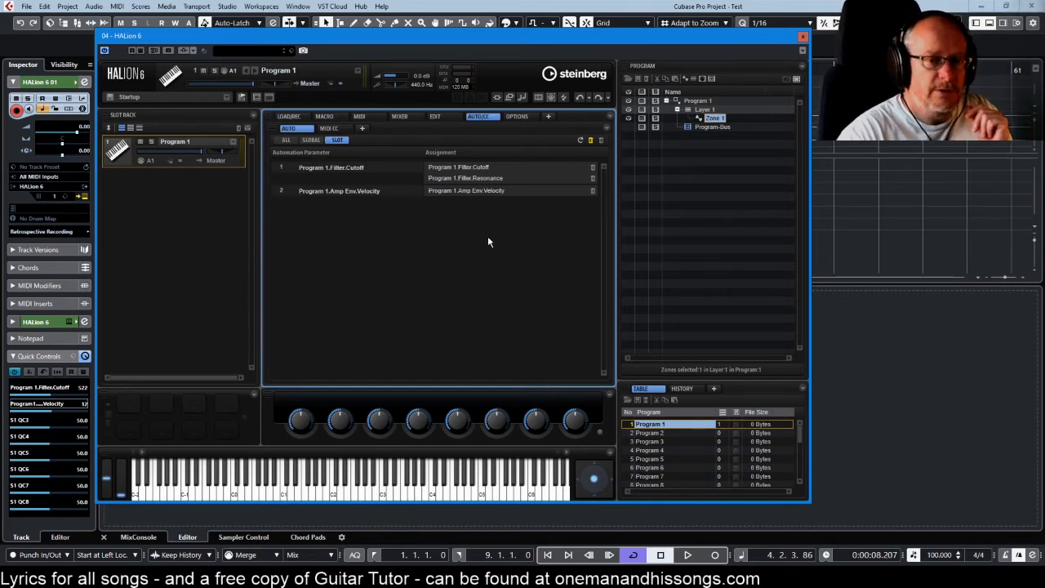
double_click(329, 169)
text(Auto 1)
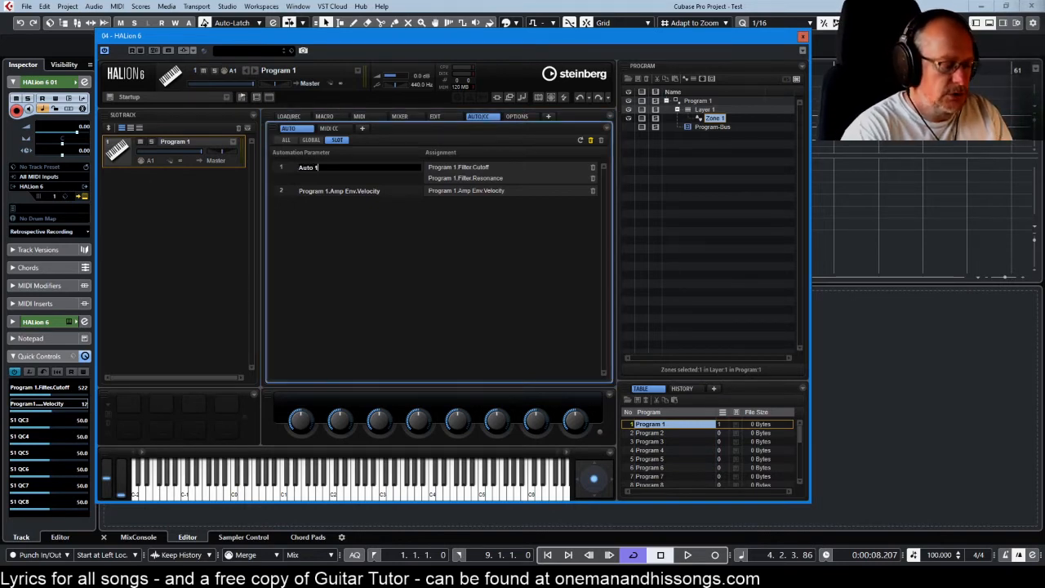
key(Return)
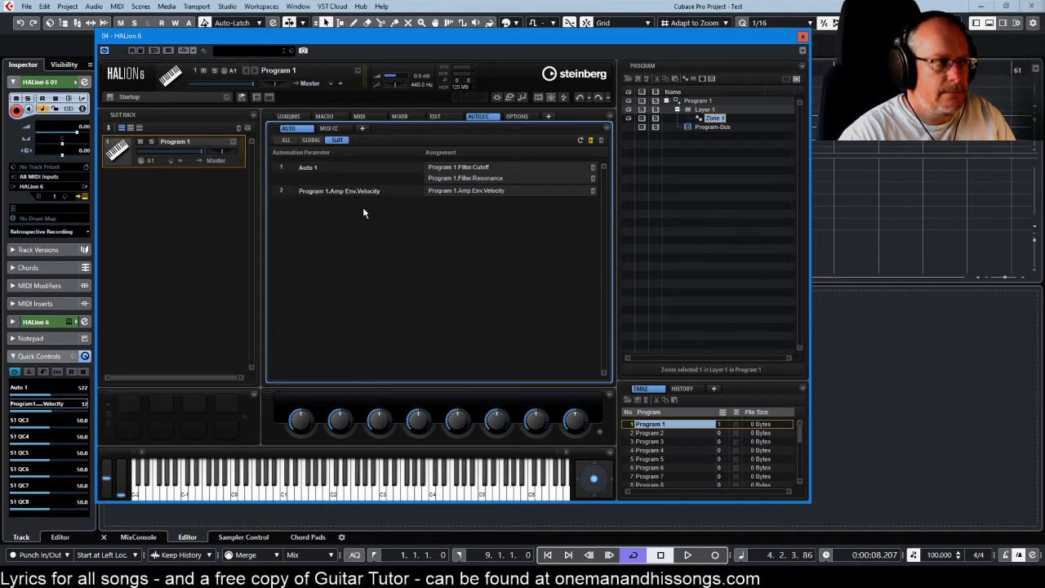
double_click(324, 191)
text(Bob)
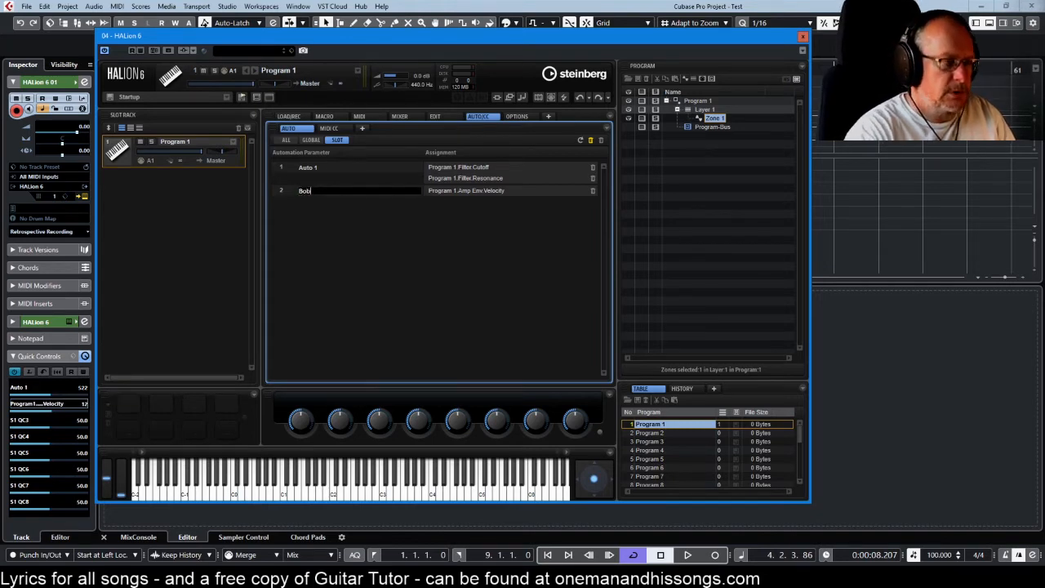
key(Return)
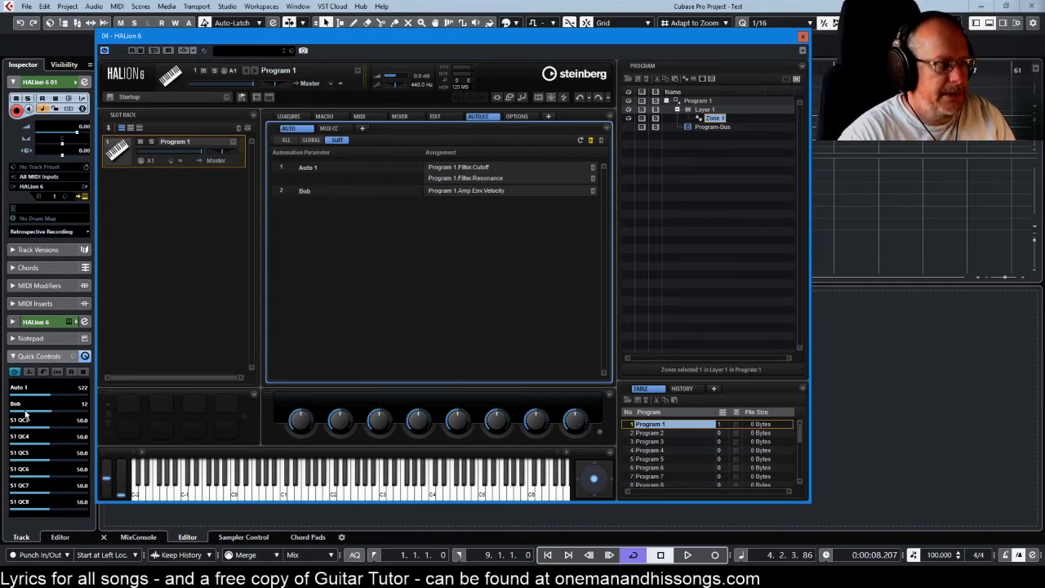
Step: Sweep the Bob Quick Control down to about -186 and back up to about 86, checking the amp envelope's velocity-to-level
drag(46, 417, 12, 415)
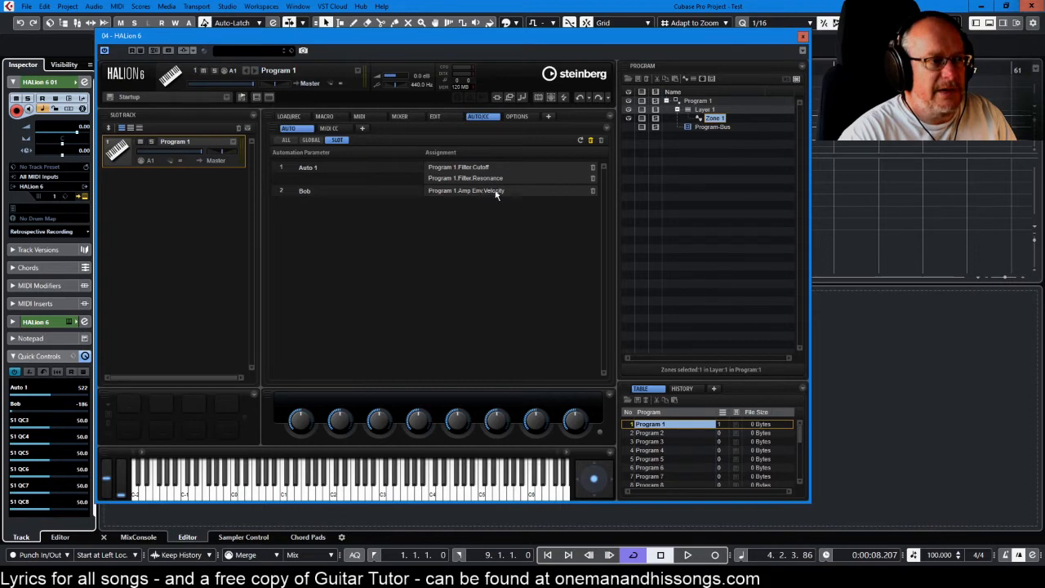
click(434, 116)
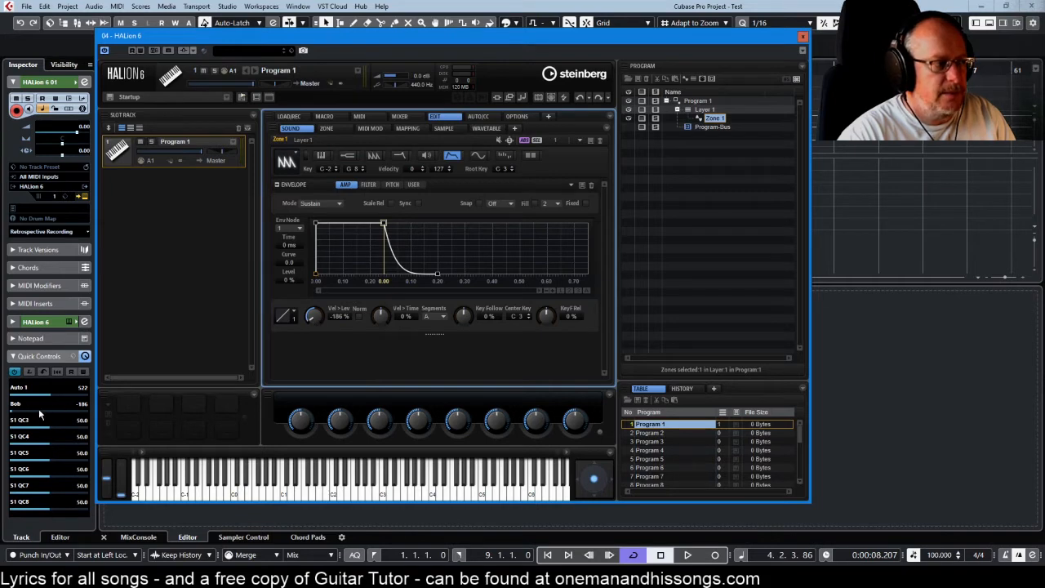
drag(38, 409, 54, 414)
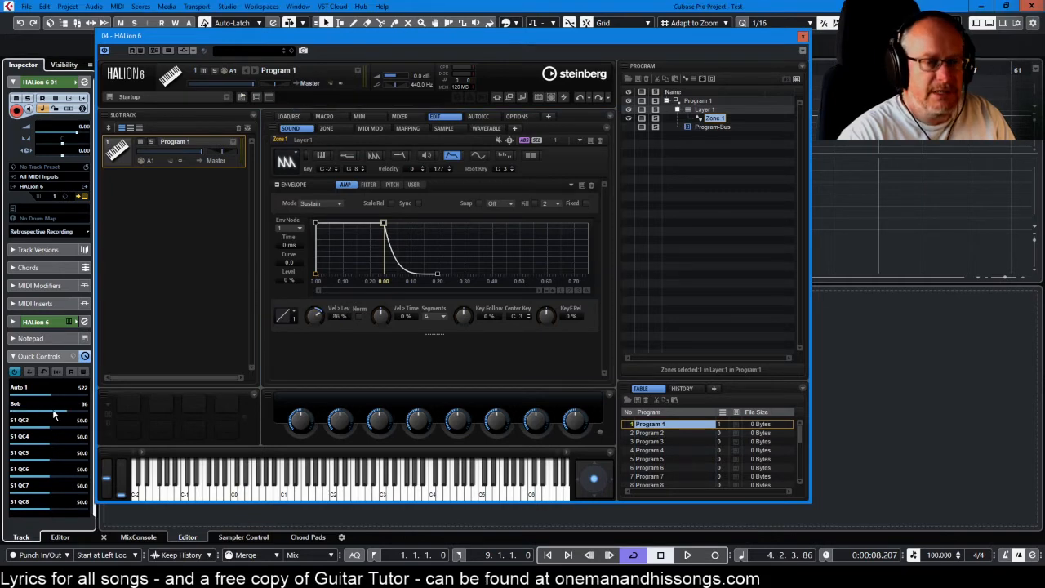
Step: Delete the Program 1.Filter.Resonance assignment from the Auto 1 automation parameter
click(477, 116)
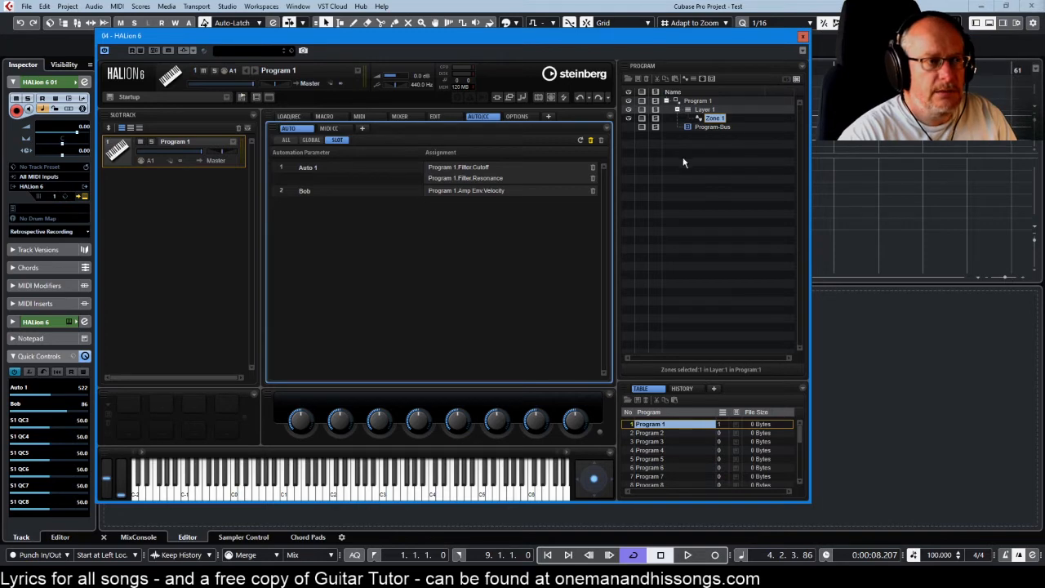
click(593, 178)
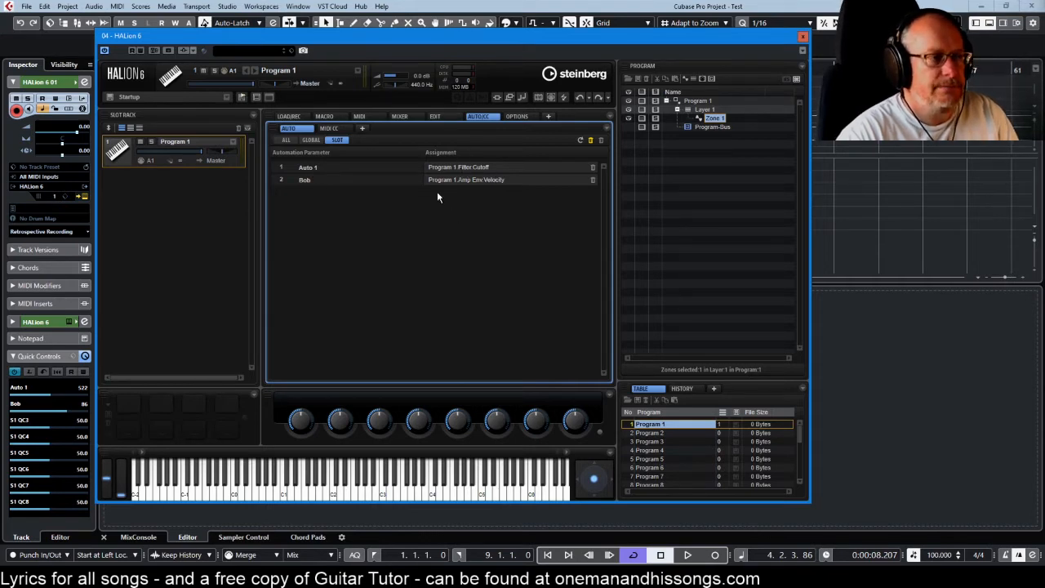
Step: Forget the filter cutoff's automation and move the first Quick Control to about 0.49 to test it
click(441, 118)
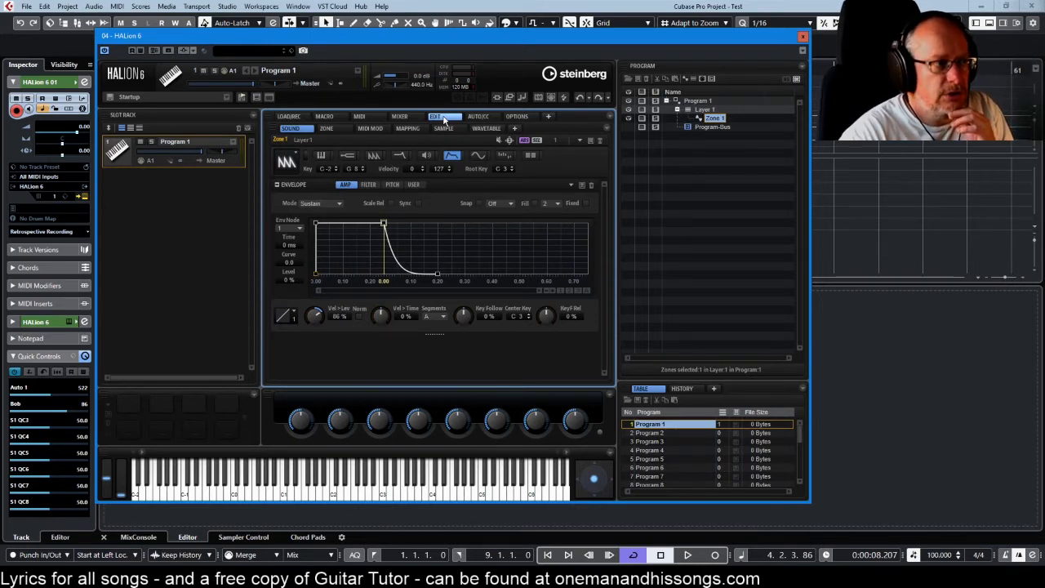
click(399, 155)
right_click(454, 212)
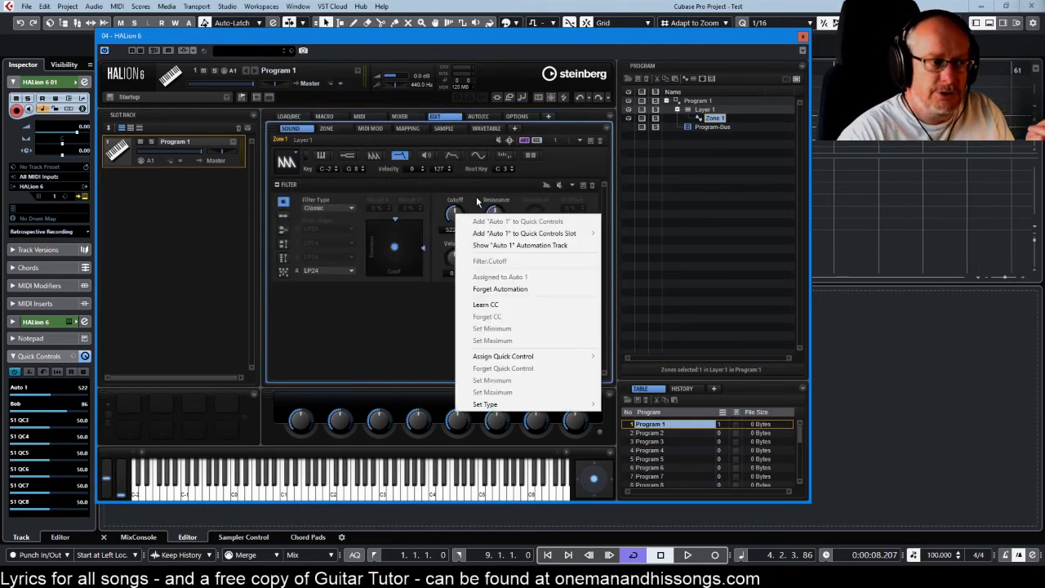
click(491, 295)
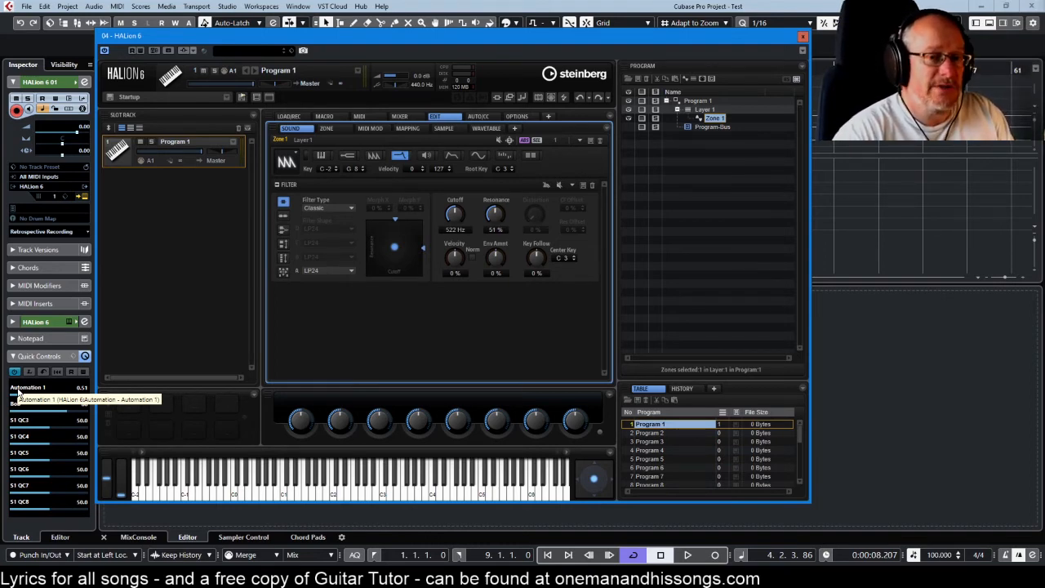
mouse_move(33, 395)
mouse_down()
mouse_move(15, 394)
mouse_move(53, 388)
mouse_move(32, 398)
mouse_move(43, 398)
mouse_up()
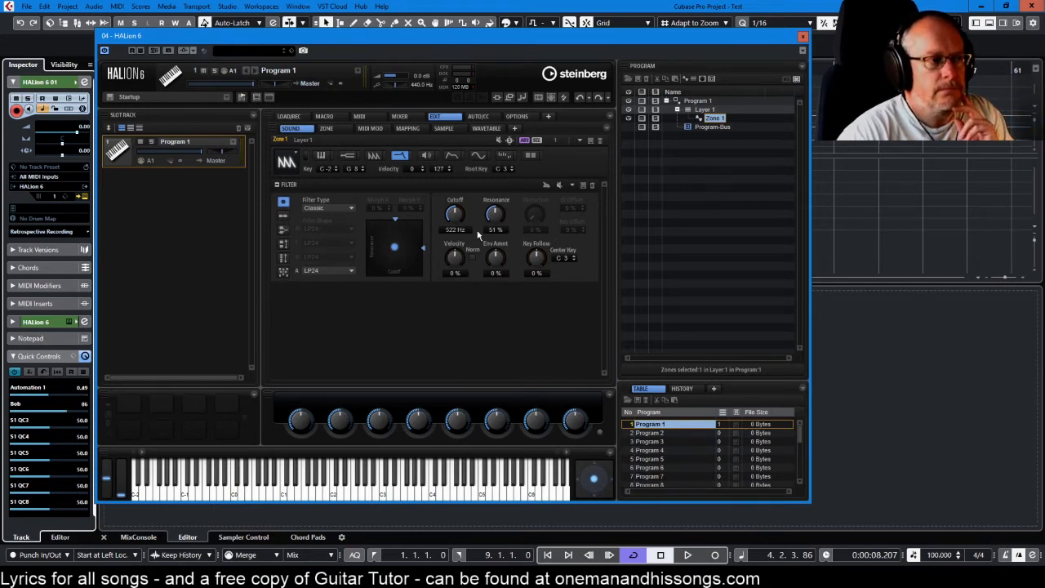
Step: Assign the filter cutoff to a new automation parameter and open the list of automation assignments
right_click(455, 213)
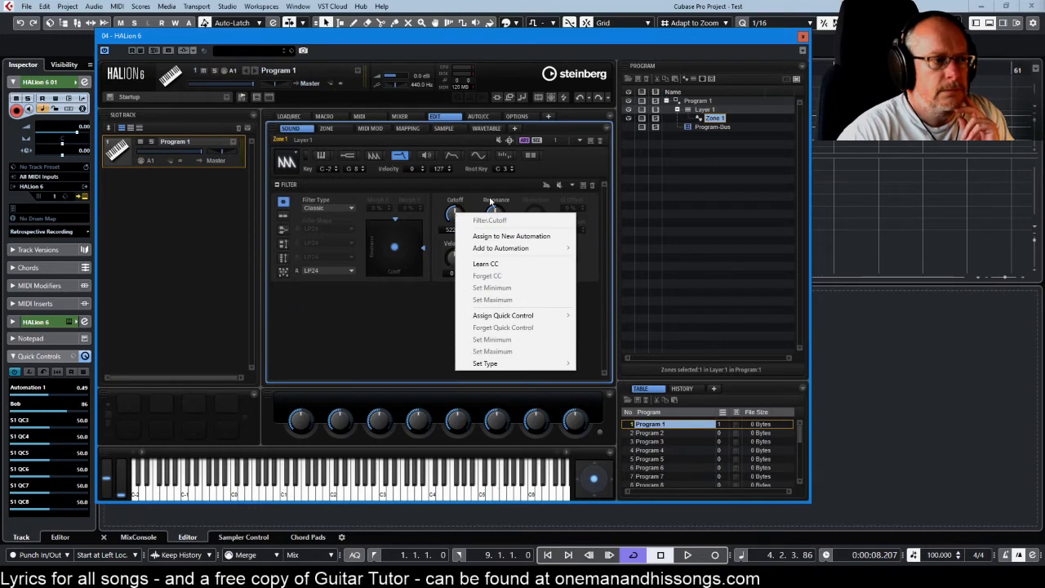
mouse_move(528, 250)
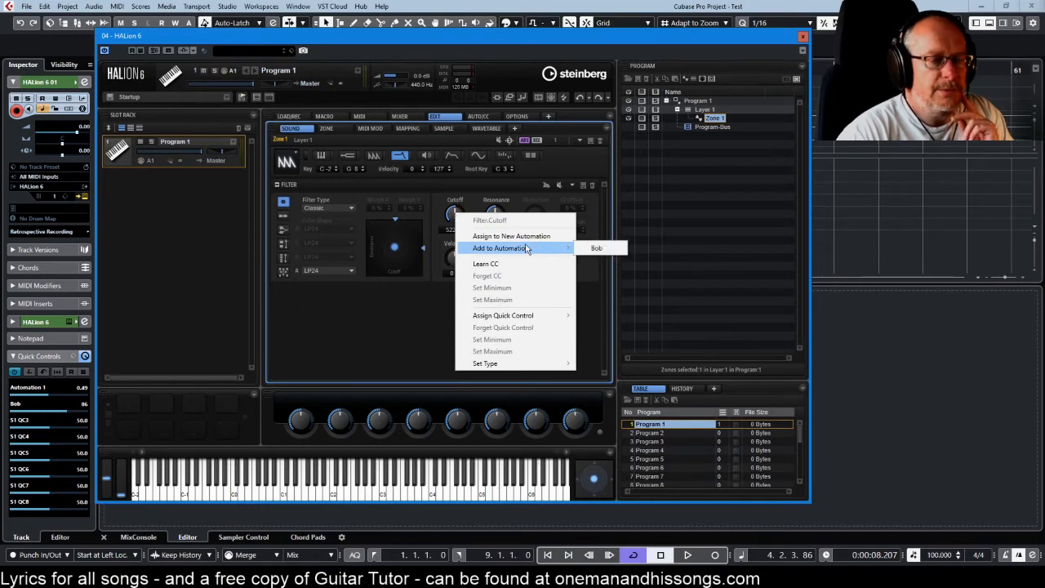
click(521, 236)
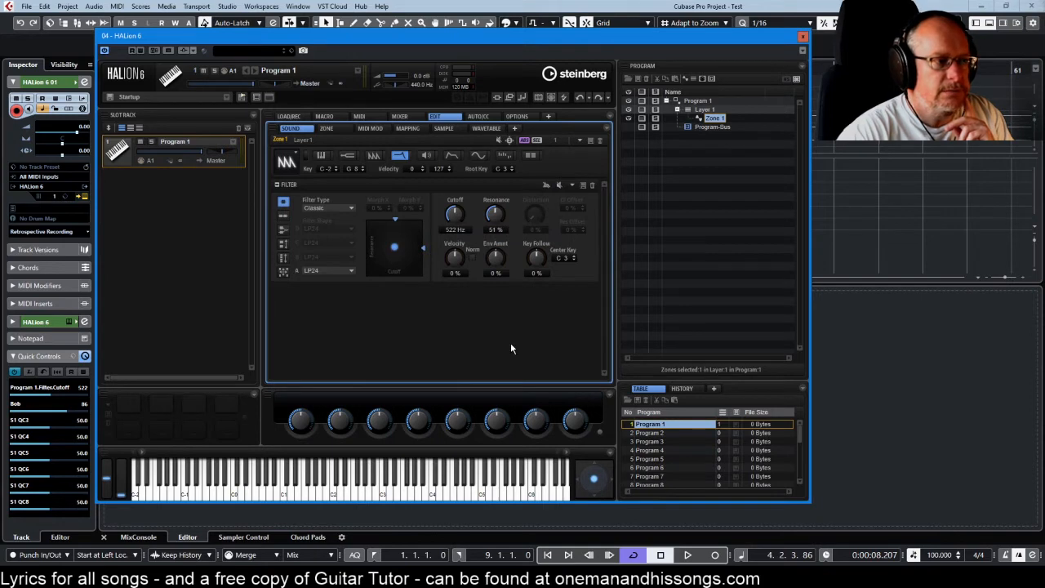
click(478, 116)
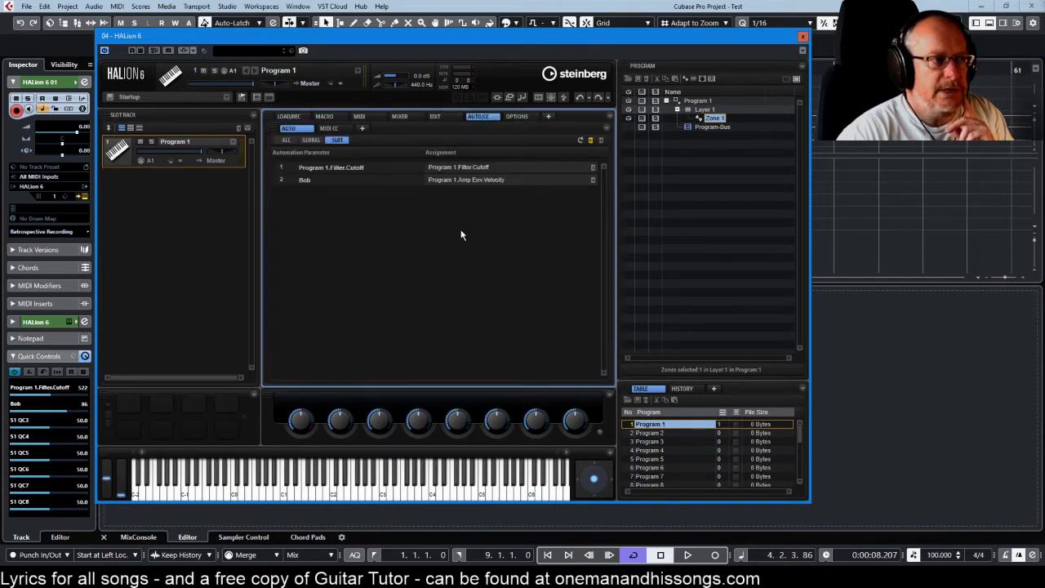
Step: Rename the automation parameter assigned to Program 1.Filter.Cutoff as "Auto 1"
double_click(324, 166)
text(Auto 1)
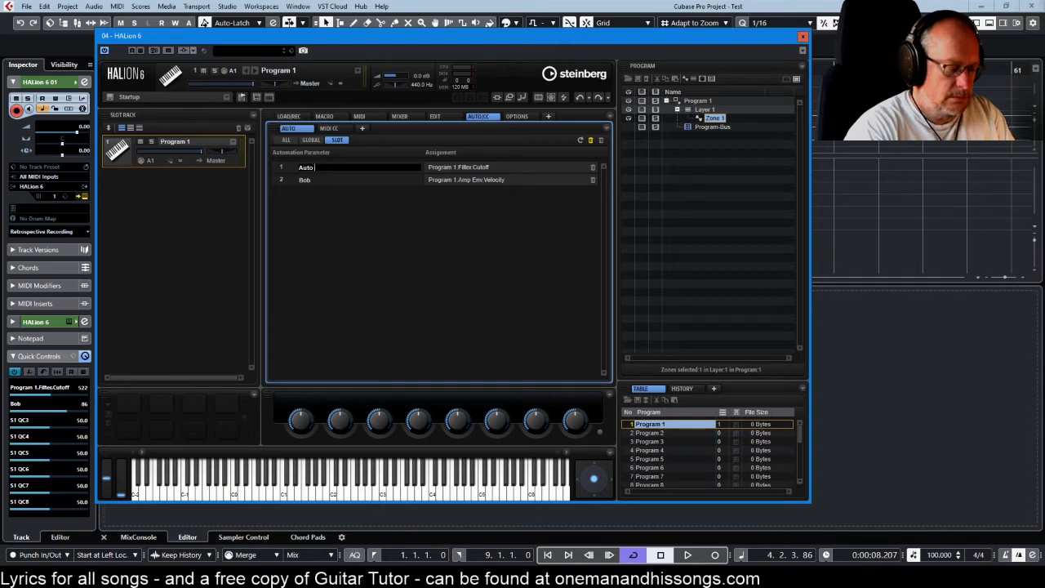
key(Return)
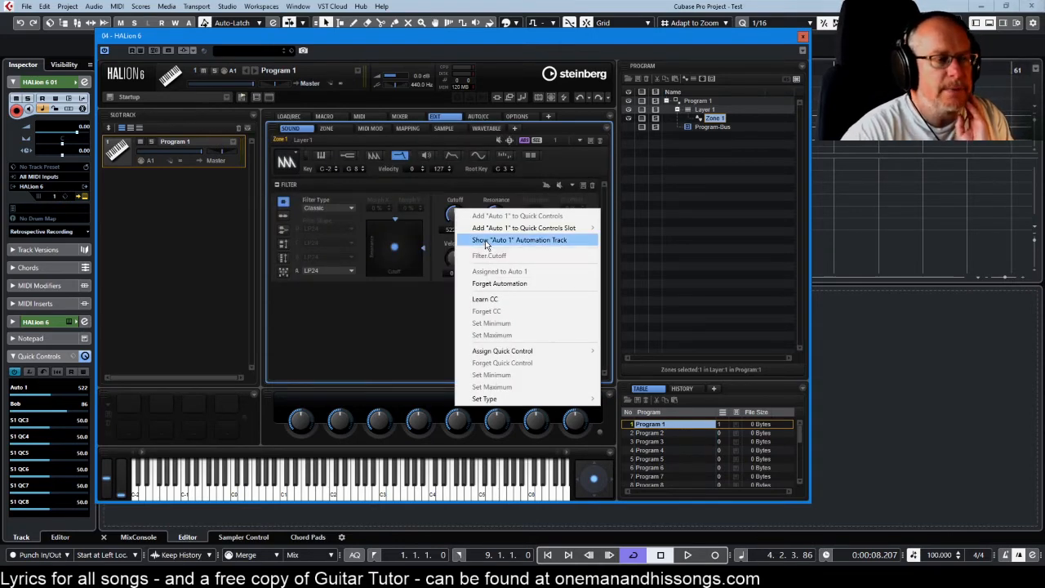
Step: Show the Auto 1 automation track, moving the HALion window aside to view it and back again
click(486, 243)
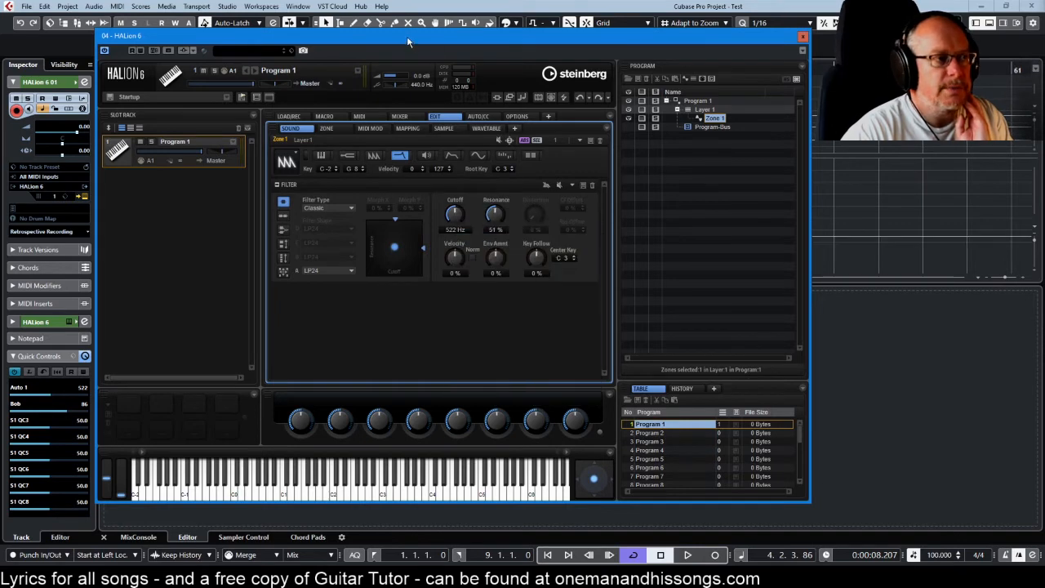
drag(408, 42, 799, 120)
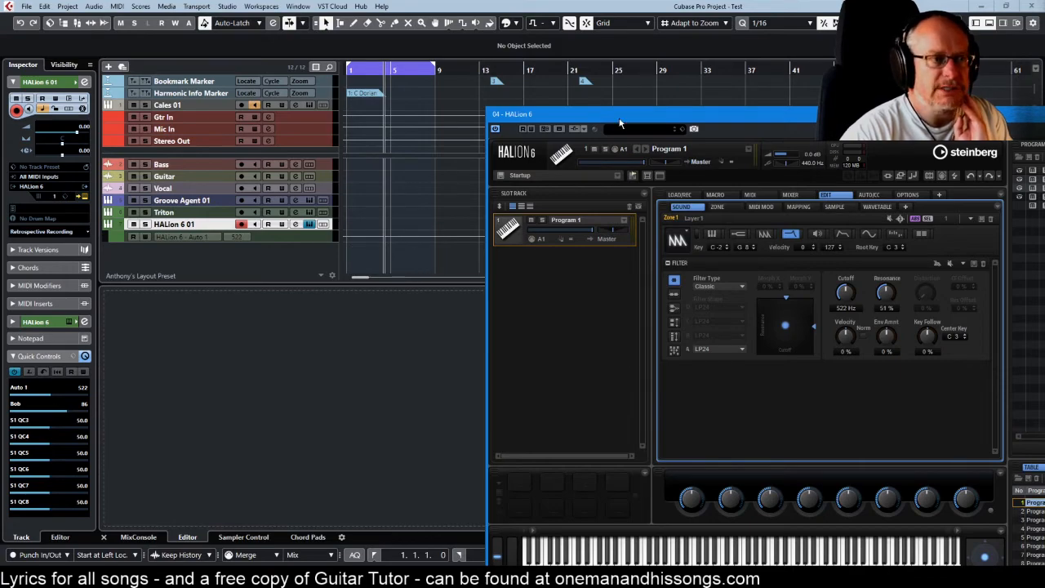
drag(622, 121, 214, 58)
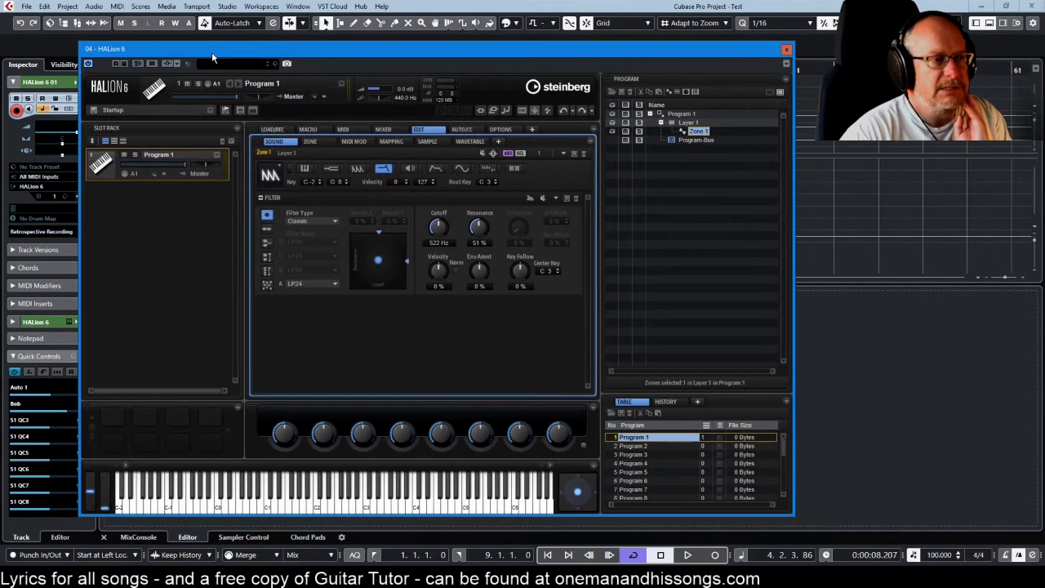
drag(441, 49, 462, 46)
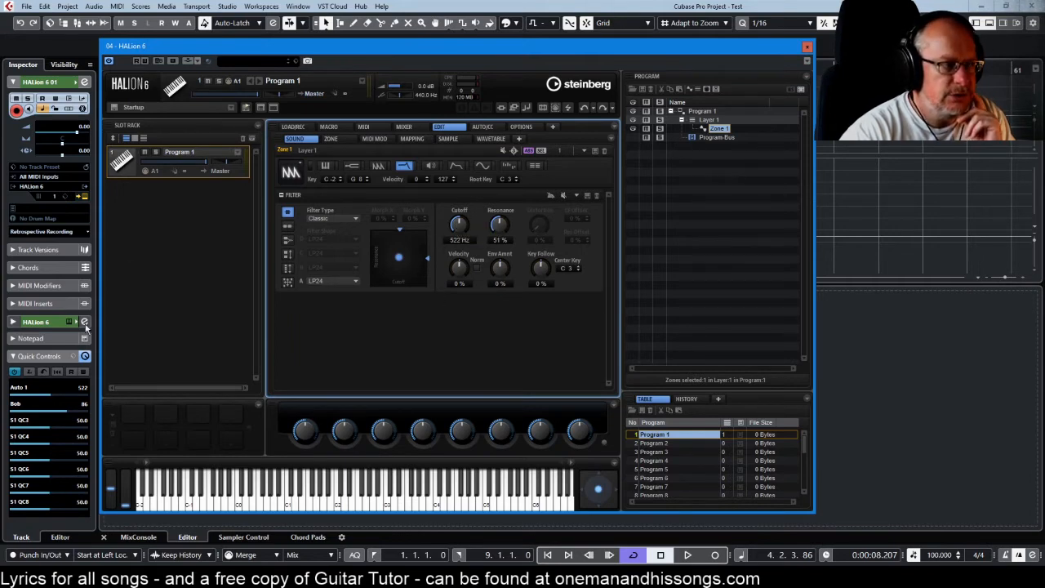
mouse_move(35, 394)
mouse_down()
mouse_move(69, 400)
mouse_move(34, 404)
mouse_move(51, 397)
mouse_up()
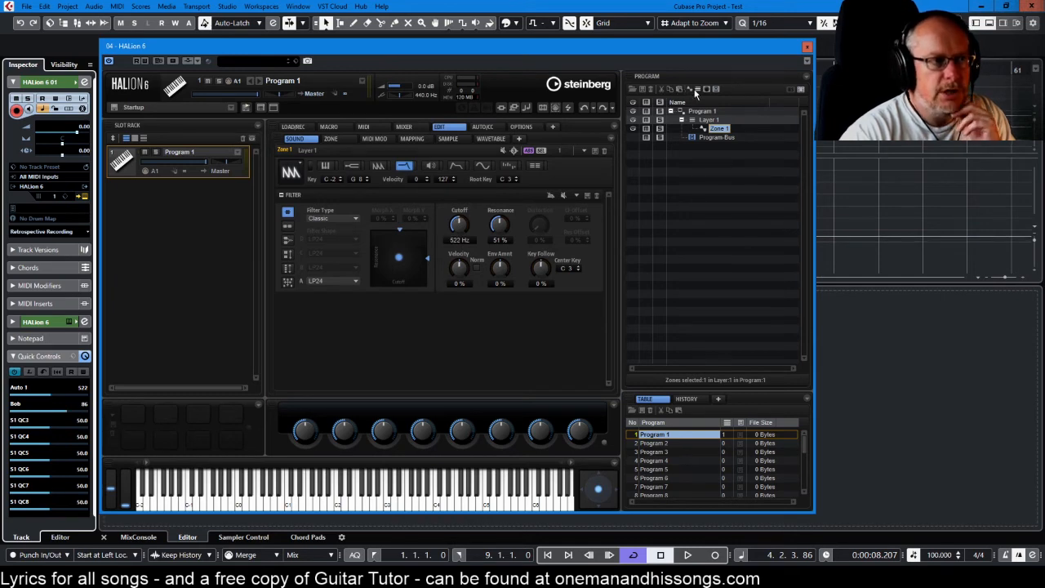
Step: Add a second synth zone to Layer 1 and set its filter type to Tube Drive
click(692, 88)
click(721, 97)
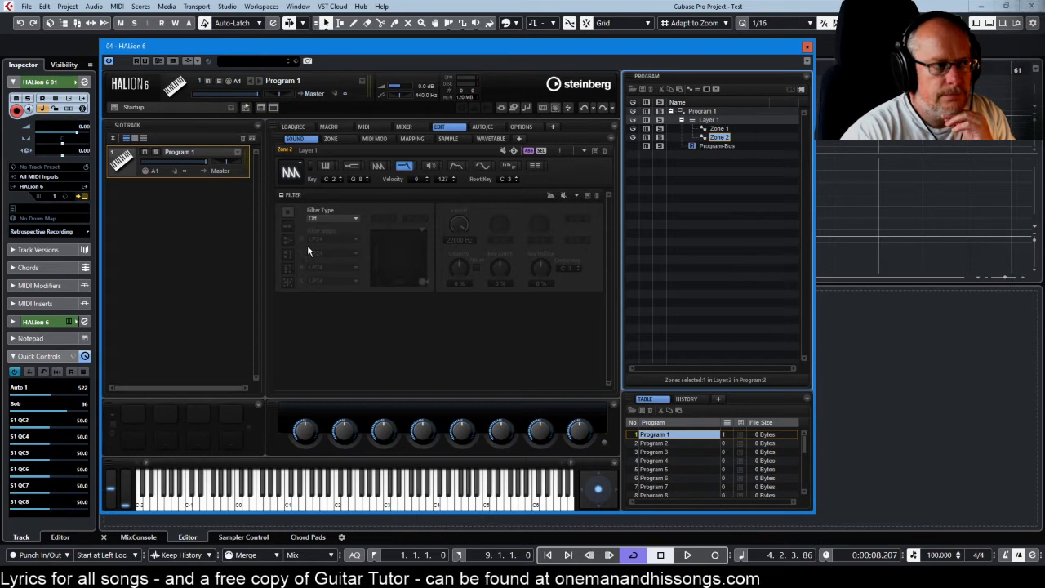
click(321, 219)
click(349, 258)
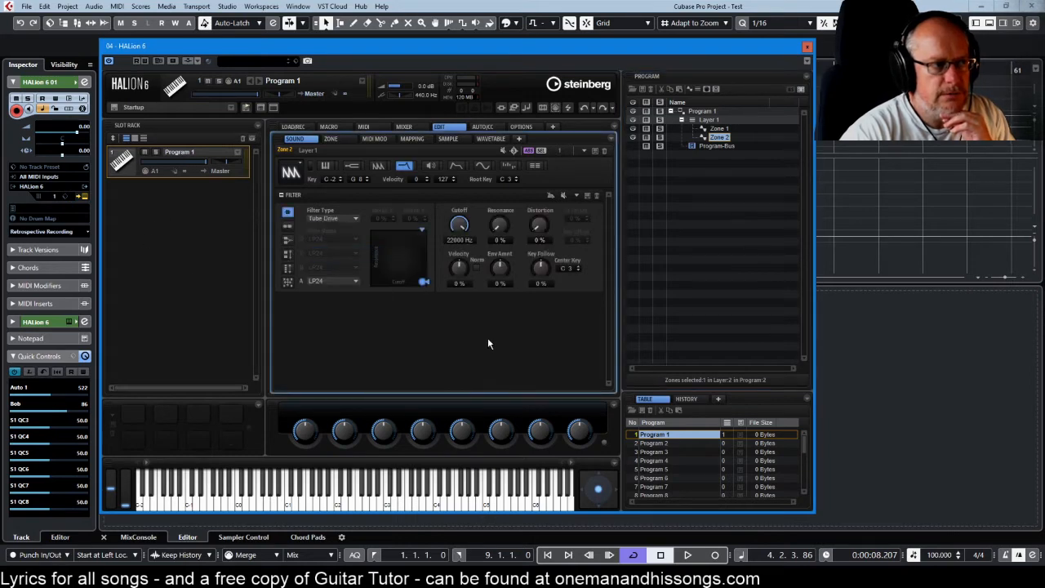
Step: Add Zone 2's filter resonance to the existing Auto 1 automation parameter and open the list of automation assignments
right_click(501, 229)
mouse_move(552, 261)
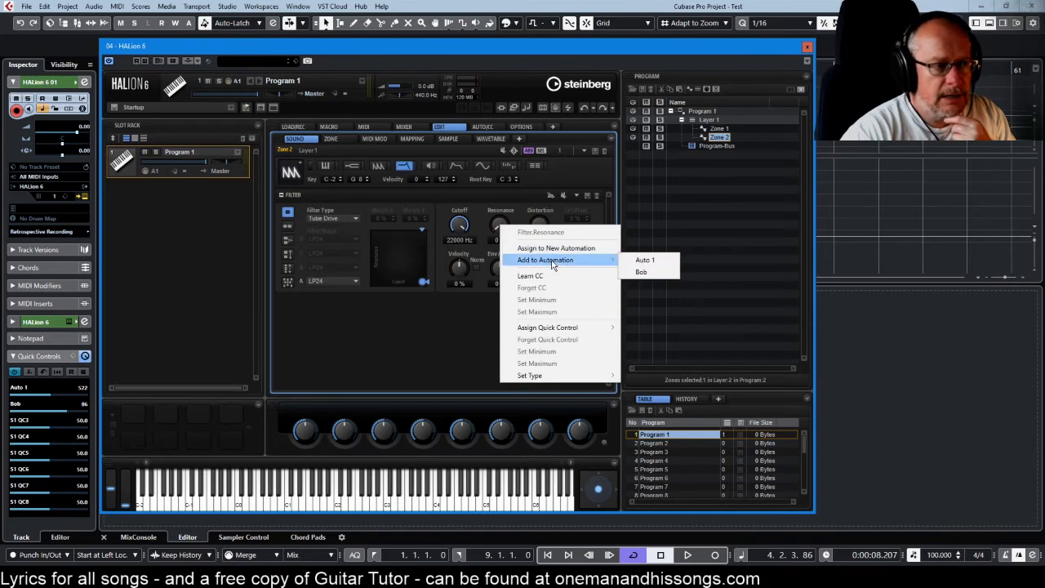
click(645, 260)
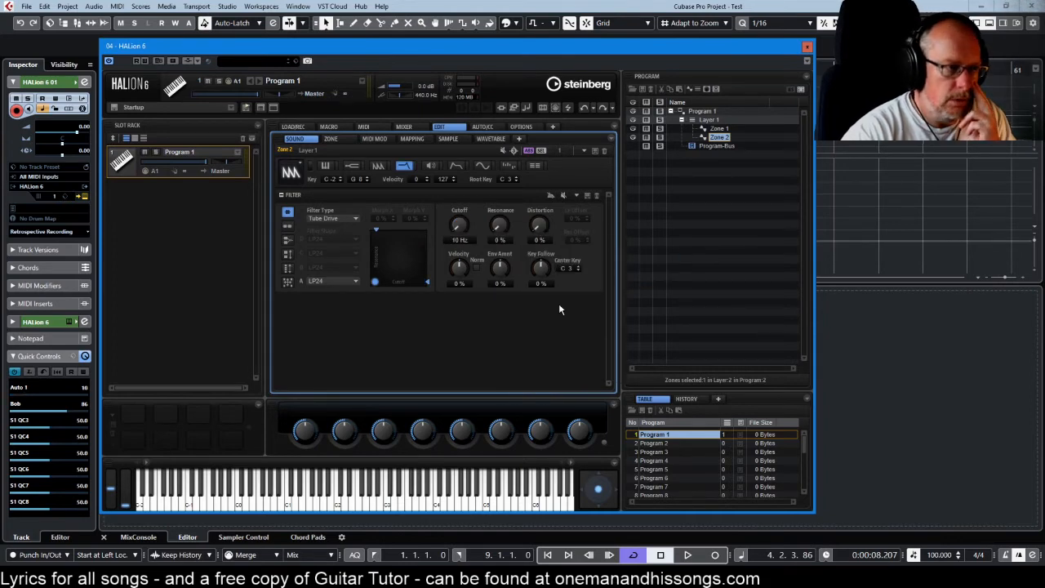
click(483, 127)
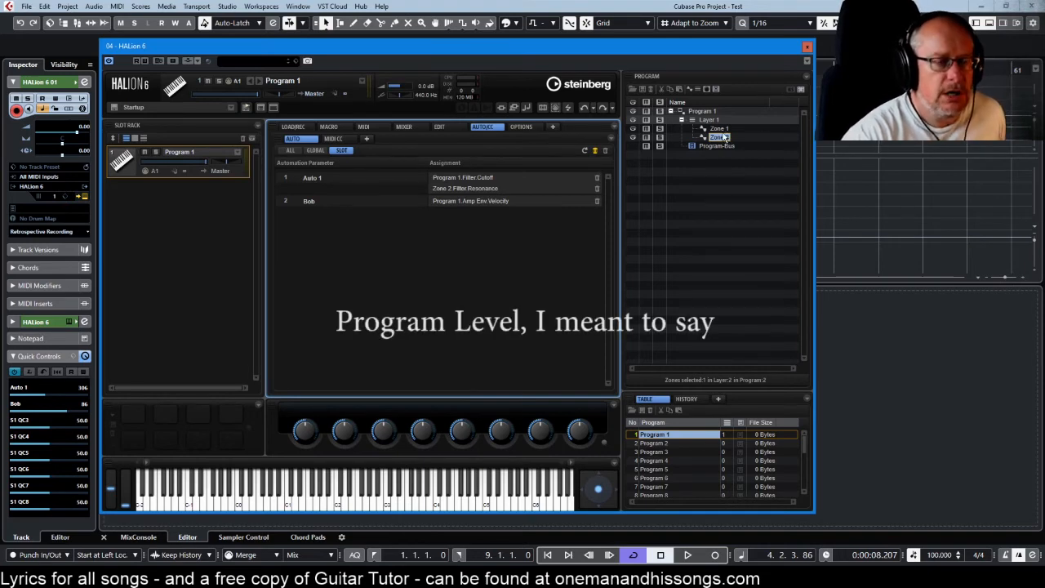
Step: Add a third synth zone to Layer 1 and set its filter type to Rate Red
click(697, 89)
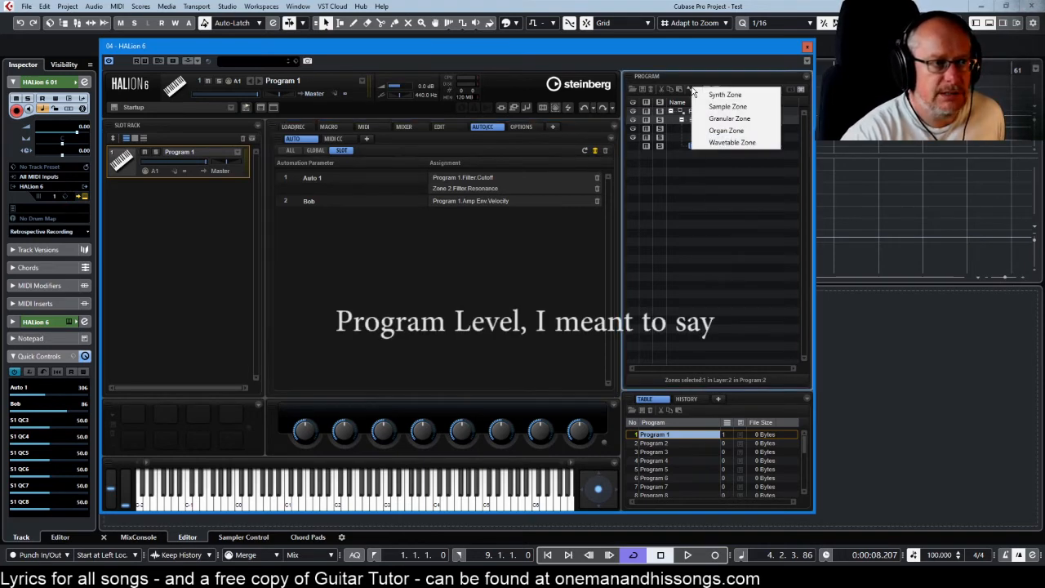
click(725, 95)
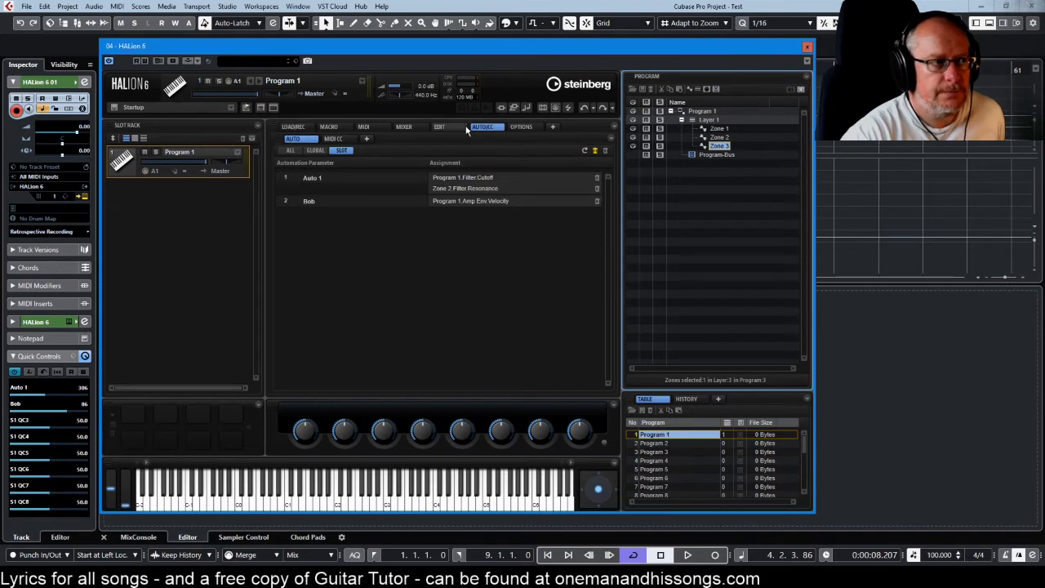
click(441, 127)
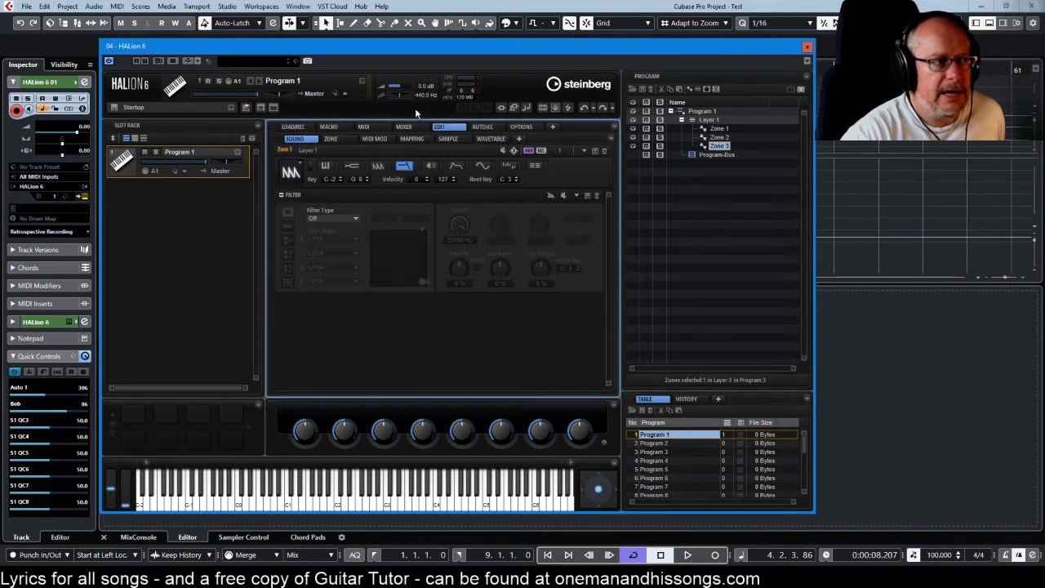
click(327, 219)
click(359, 292)
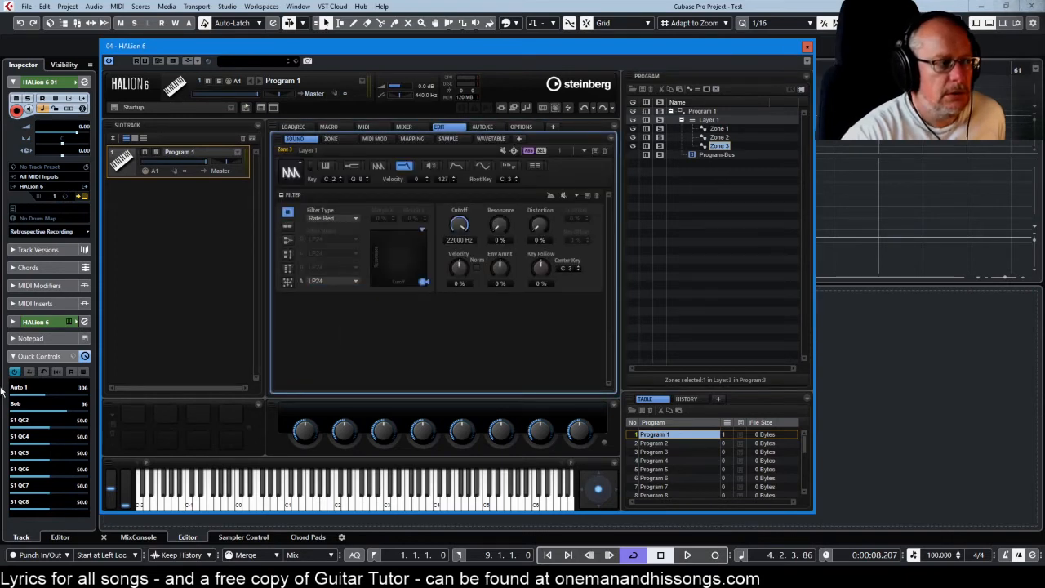
Step: Lower the Auto 1 Quick Control to about 62 to test Zone 3's filter, and review the assignments against Zones 2 and 3
click(29, 396)
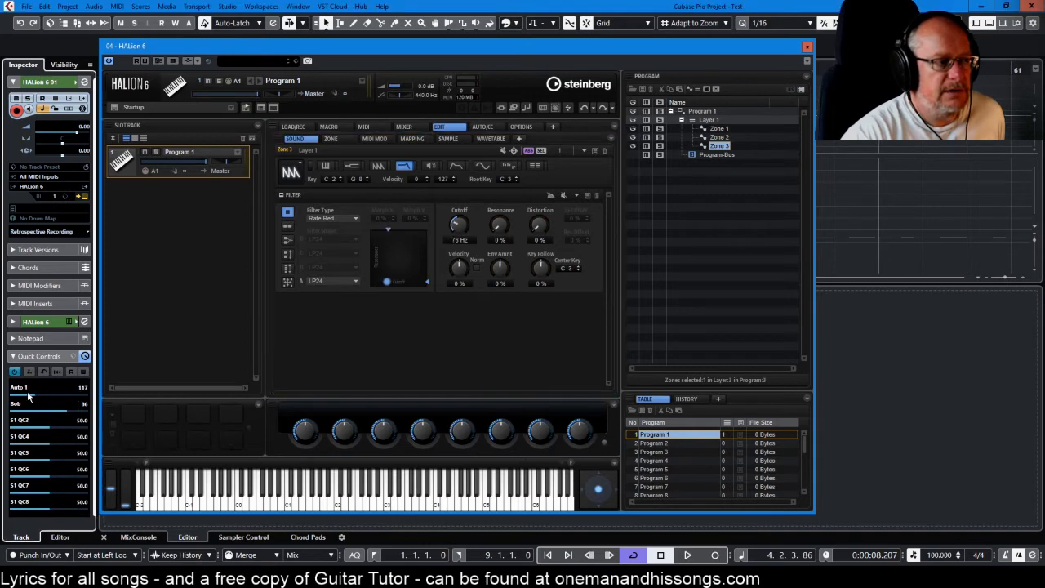
drag(28, 393, 28, 367)
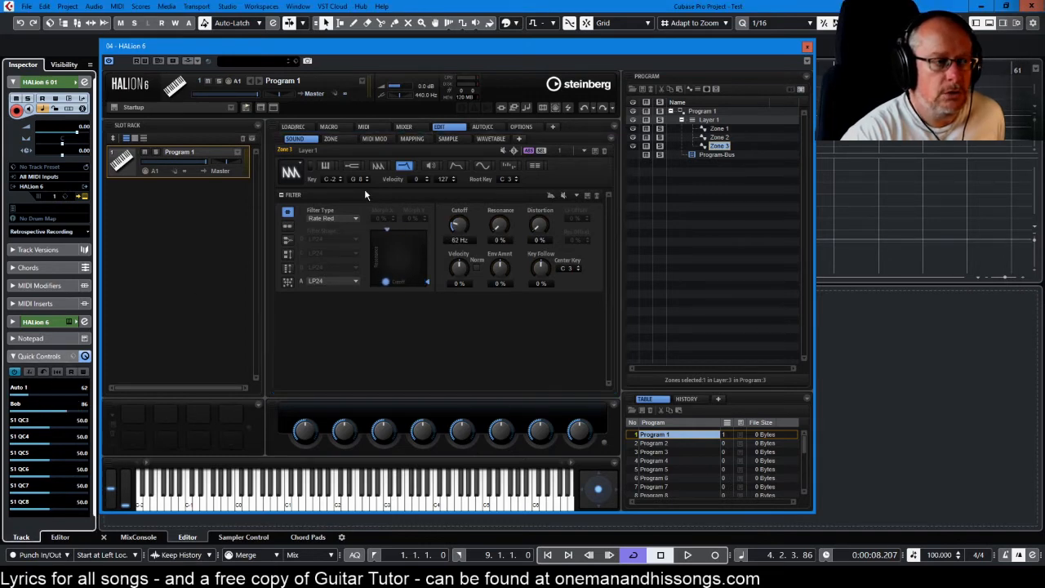
click(482, 127)
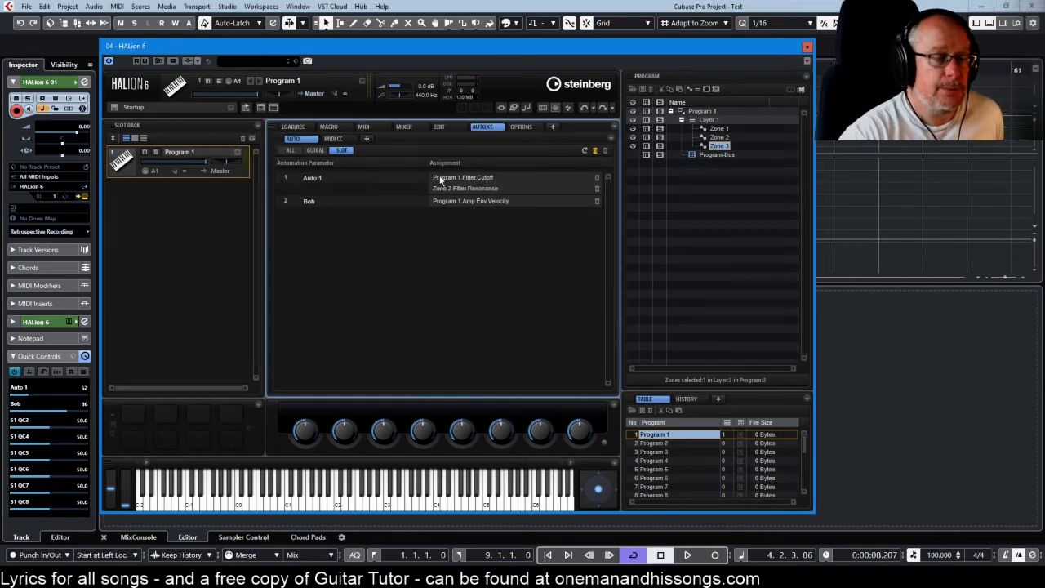
click(720, 140)
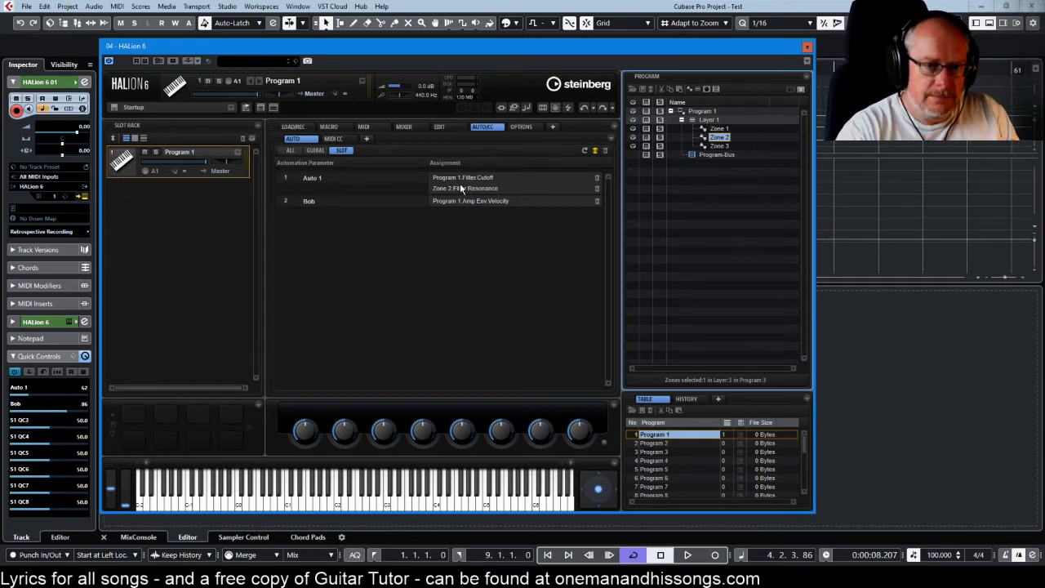
key(Down)
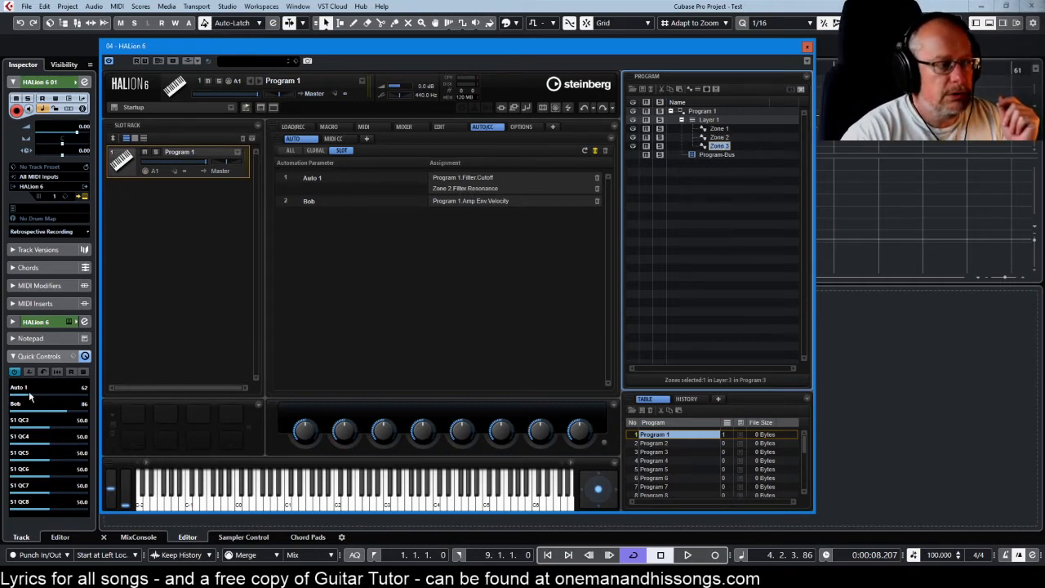
Step: Raise the Auto 1 Quick Control to about 495 and lower it to about 89, checking Zone 3's filter and the assignment list
drag(29, 394, 50, 395)
click(440, 129)
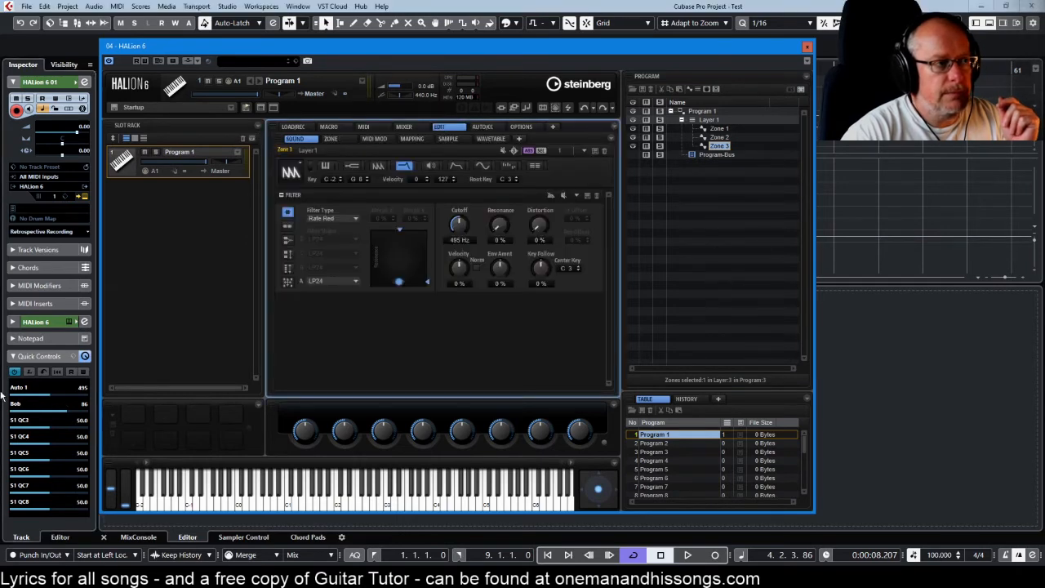
click(24, 389)
click(48, 384)
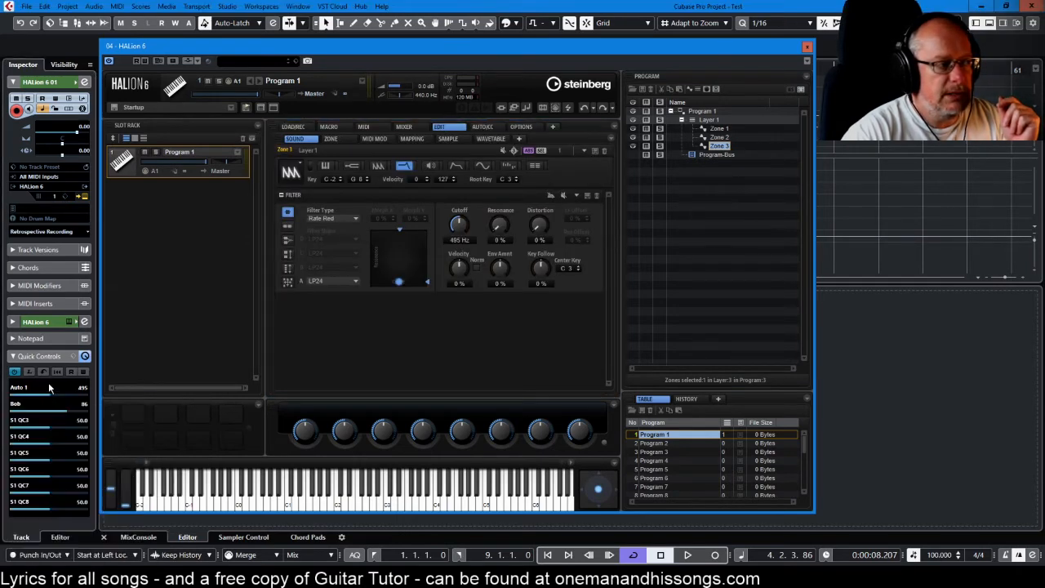
mouse_move(30, 396)
mouse_down()
mouse_move(44, 396)
mouse_move(31, 399)
mouse_up()
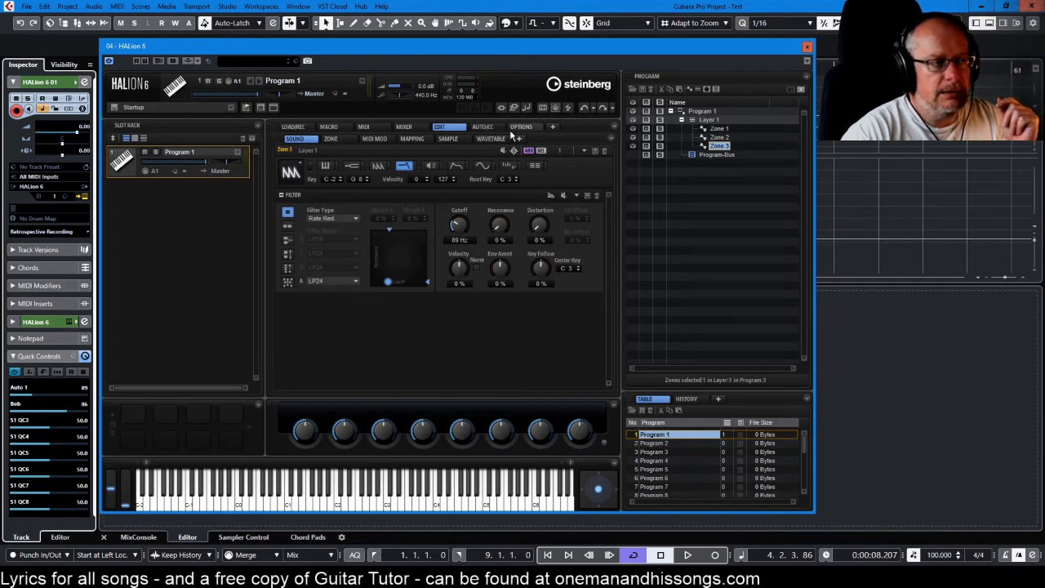
click(483, 127)
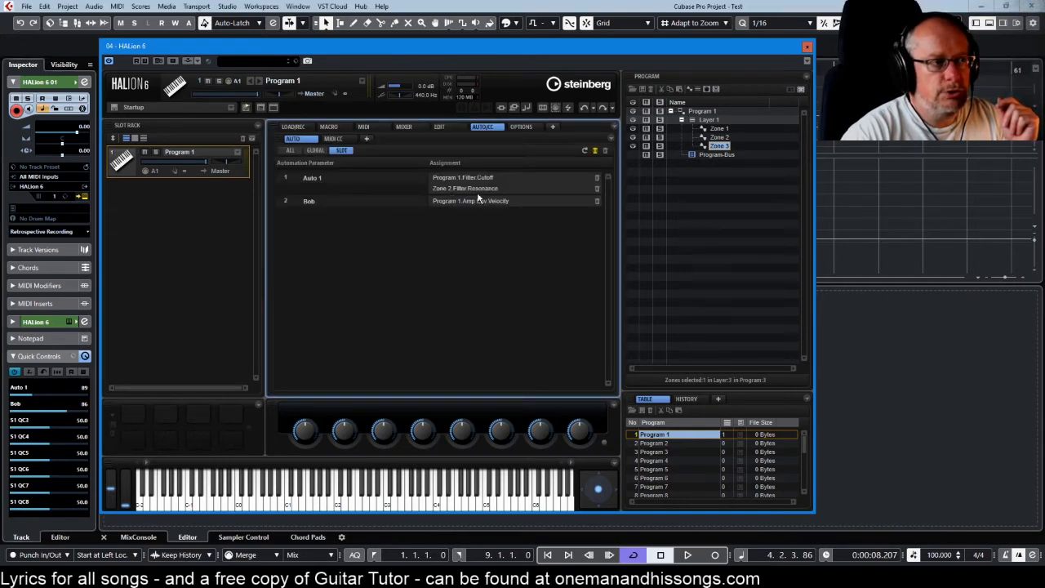
Step: Select Zone 2 and raise the Auto 1 Quick Control to about 400 and on to about 844, checking the filter's cutoff and resonance
click(445, 127)
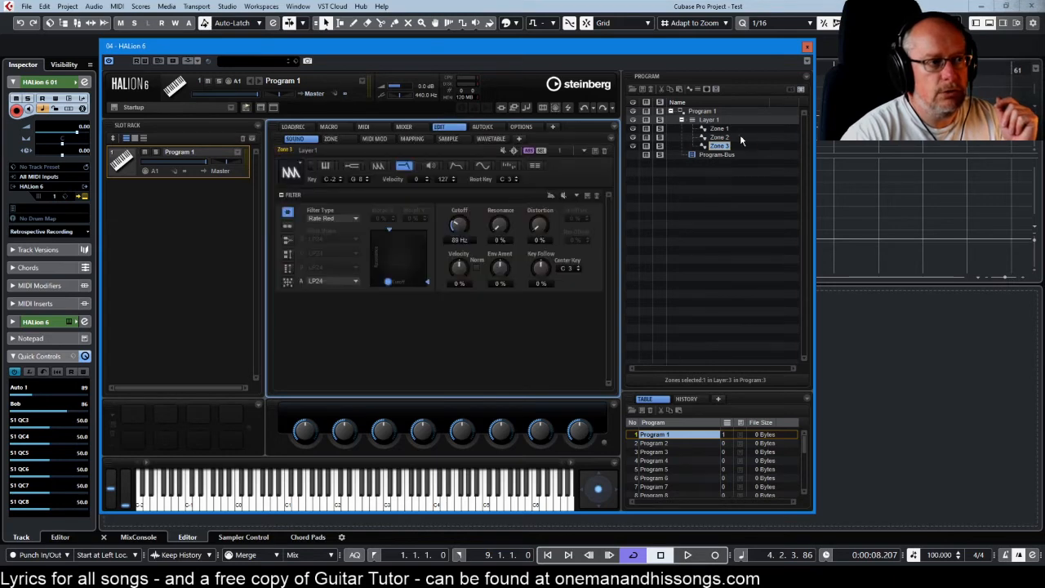
click(719, 145)
click(717, 137)
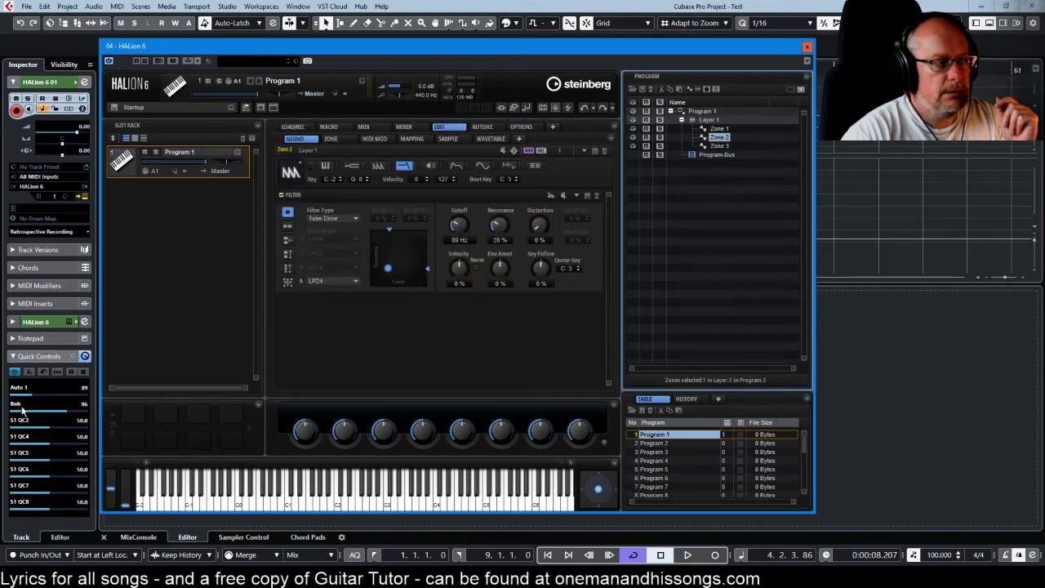
mouse_move(34, 395)
mouse_down()
mouse_move(98, 397)
mouse_move(47, 395)
mouse_up()
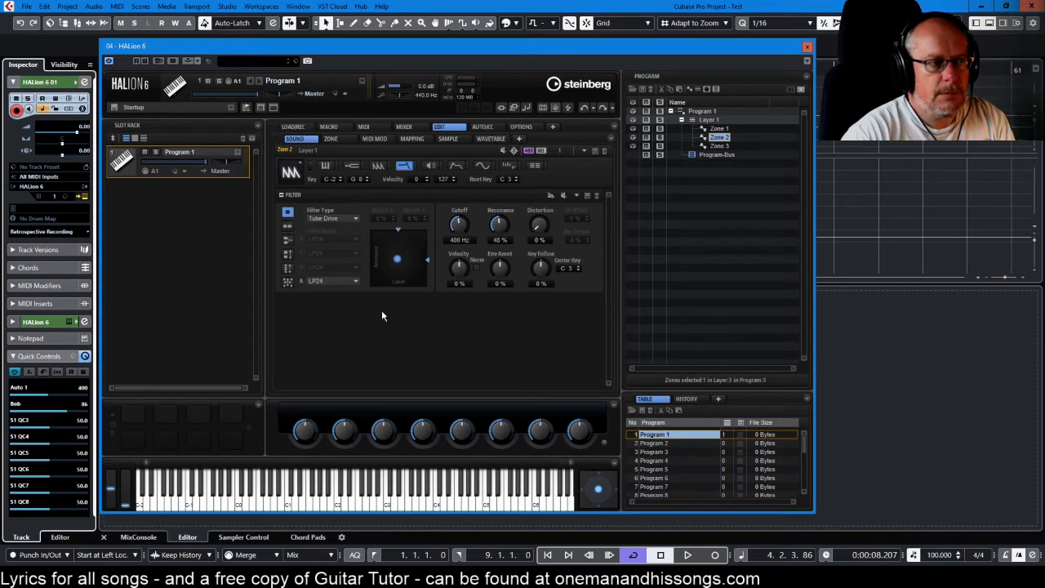
right_click(501, 226)
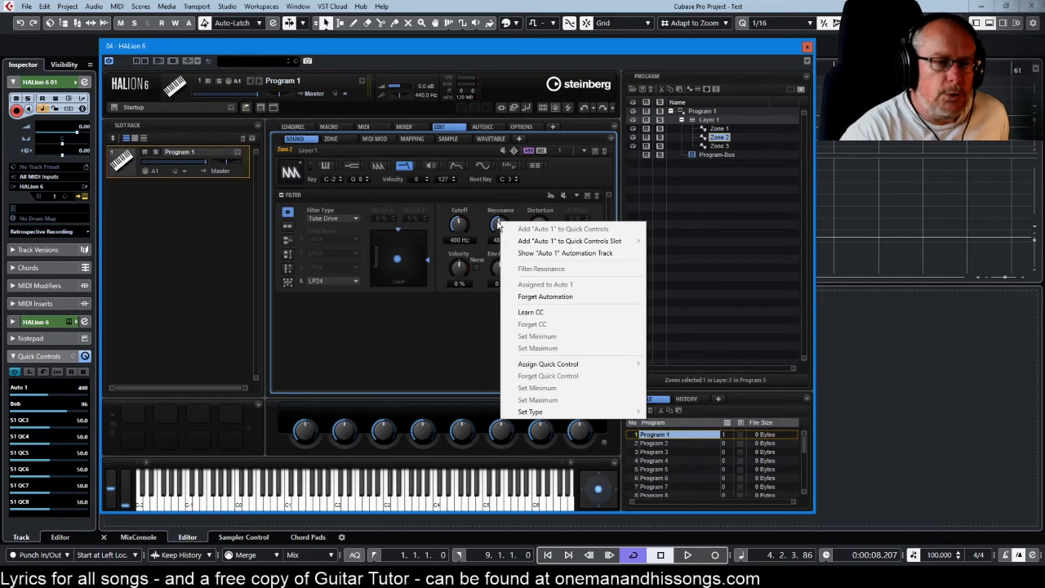
click(425, 368)
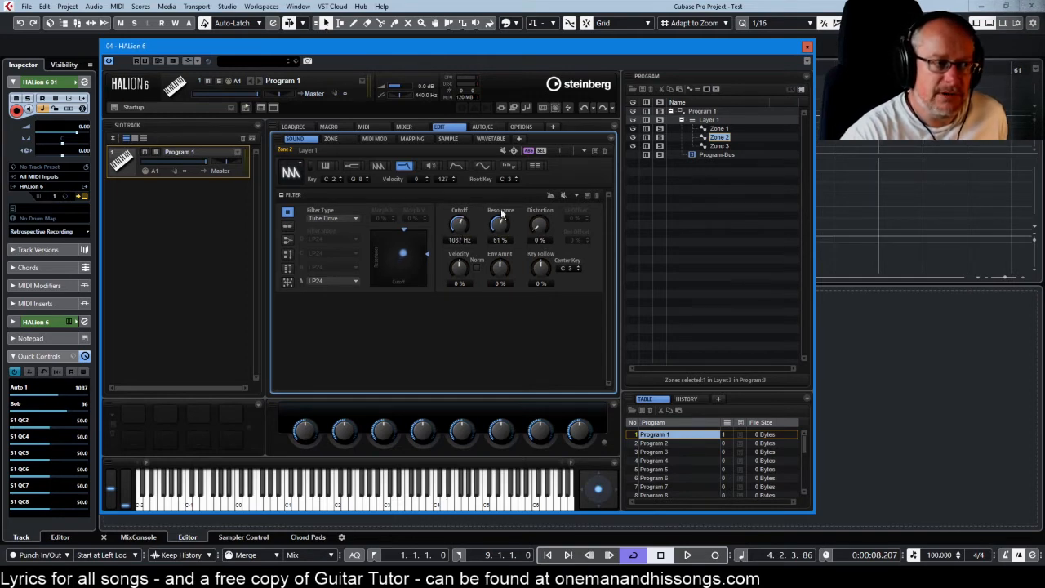
mouse_move(59, 397)
mouse_down()
mouse_move(28, 399)
mouse_move(68, 393)
mouse_move(30, 384)
mouse_move(81, 392)
mouse_move(38, 390)
mouse_move(51, 388)
mouse_up()
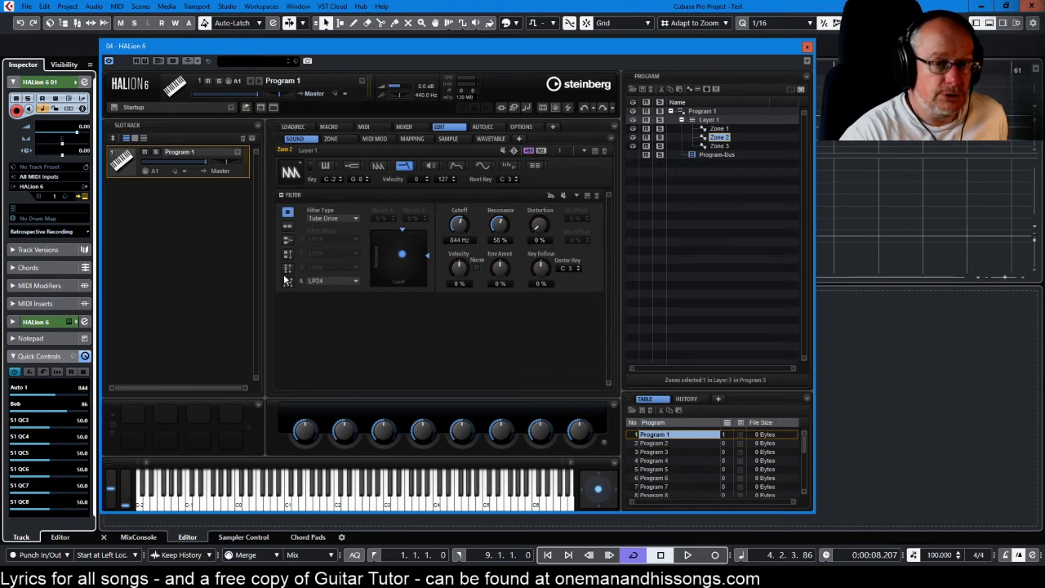
Step: Review the automation options of Zone 2's filter resonance and forget its automation
right_click(500, 226)
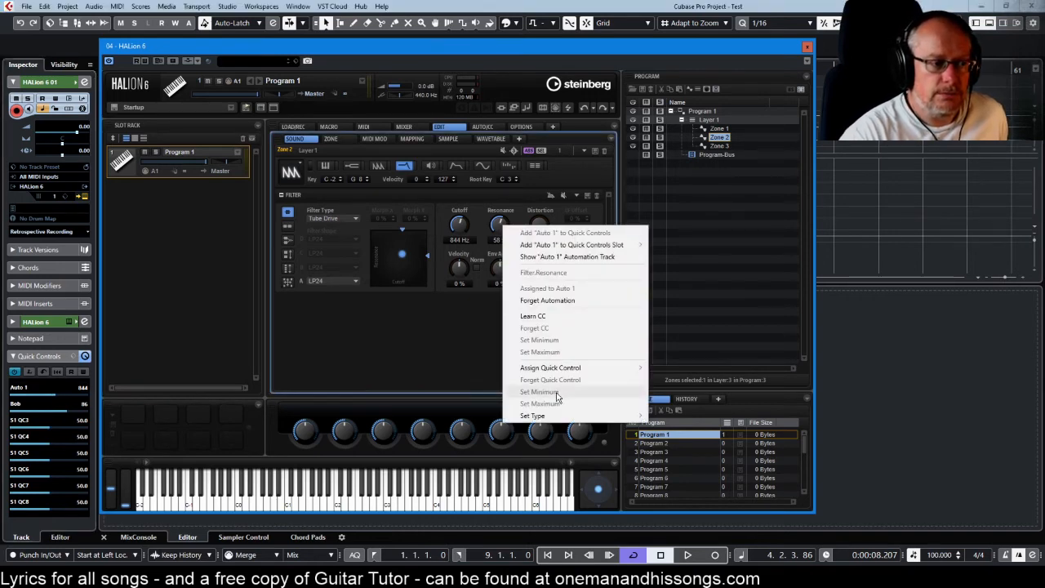
mouse_move(548, 418)
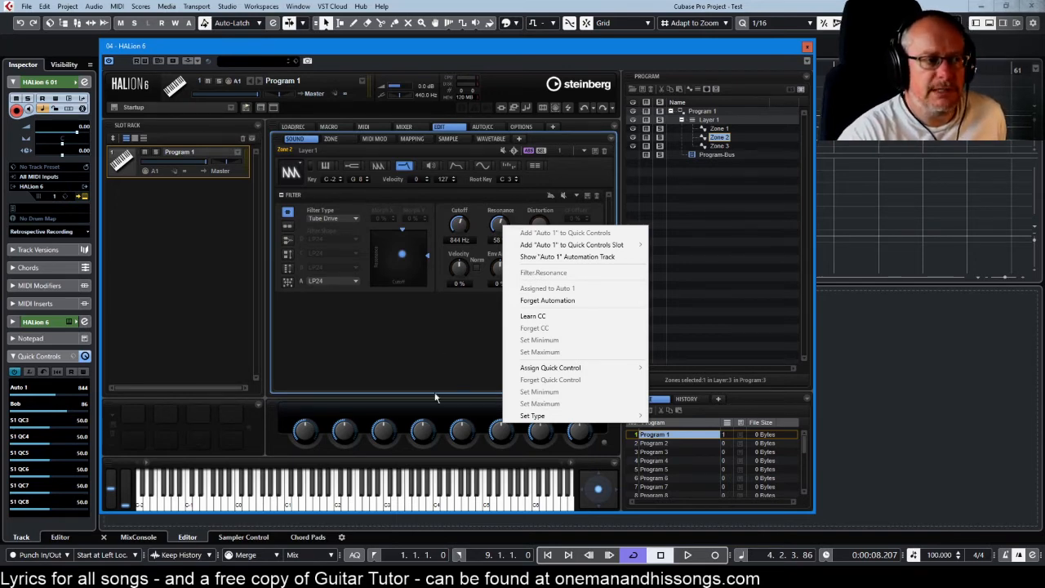
click(443, 343)
right_click(500, 226)
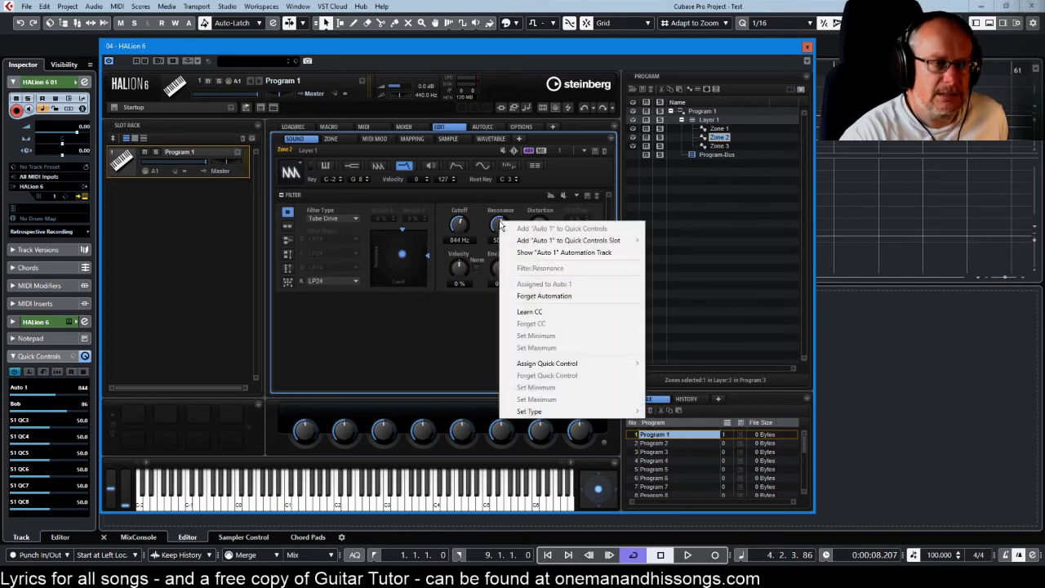
click(543, 295)
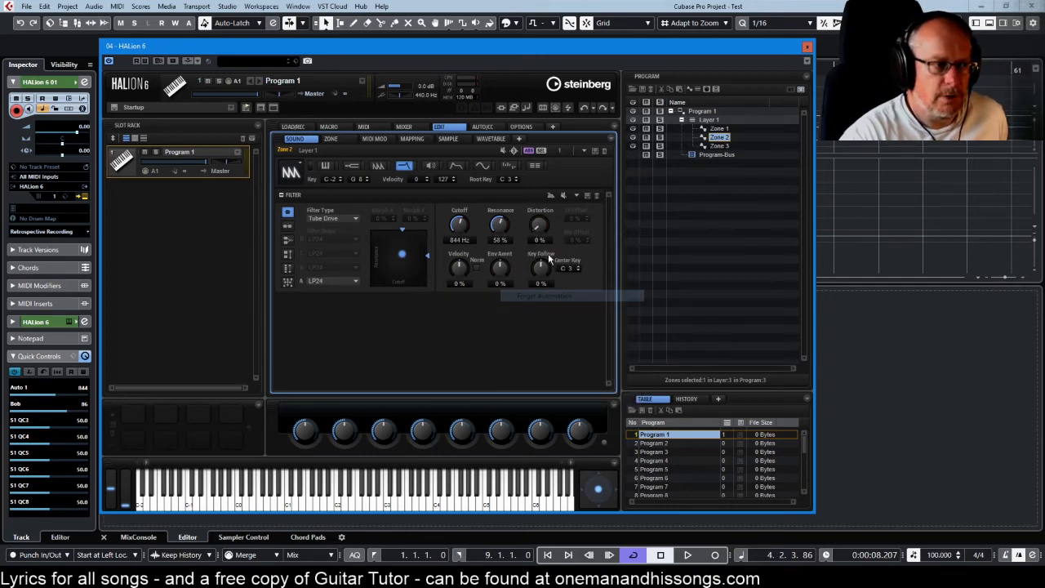
Step: Review the automation options of Zone 2's filter resonance and check the slot's automation assignment list
right_click(501, 222)
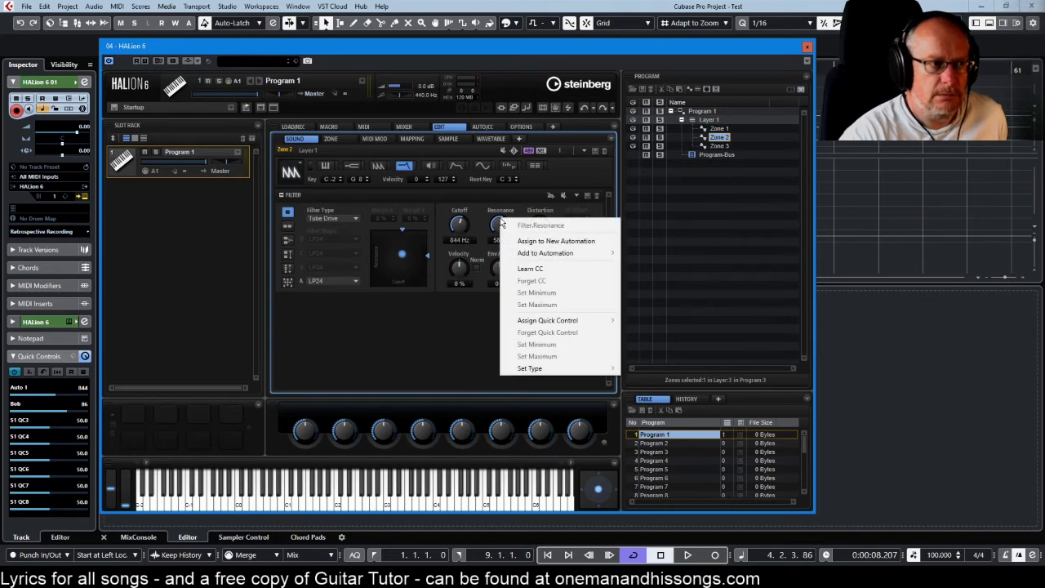
mouse_move(549, 259)
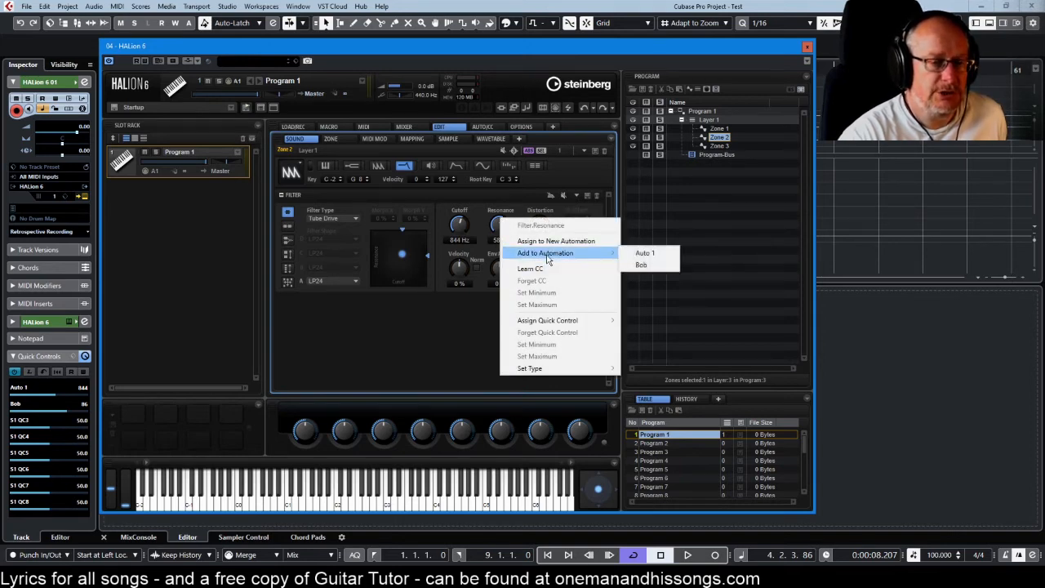
click(483, 127)
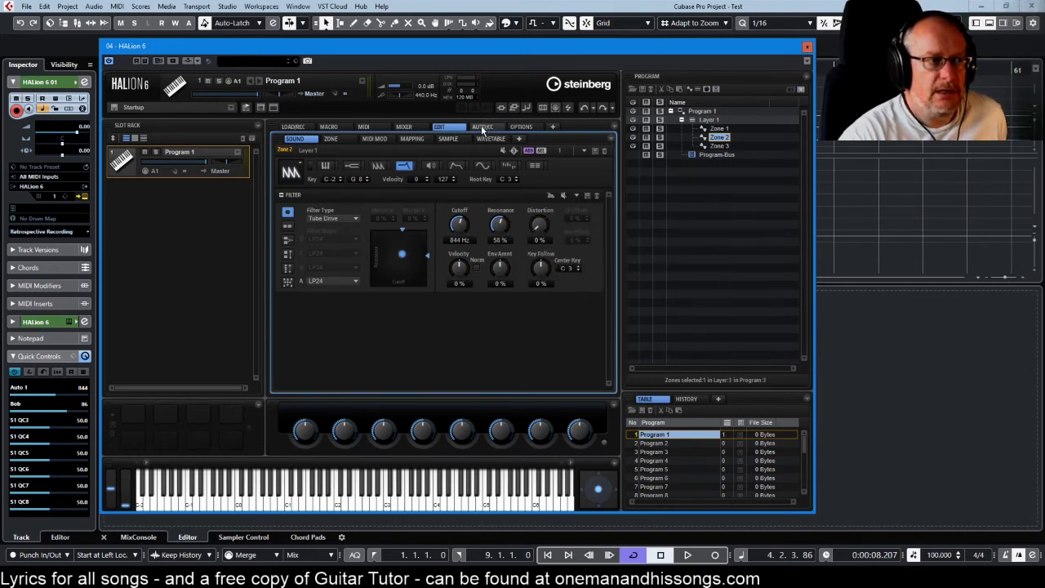
click(483, 126)
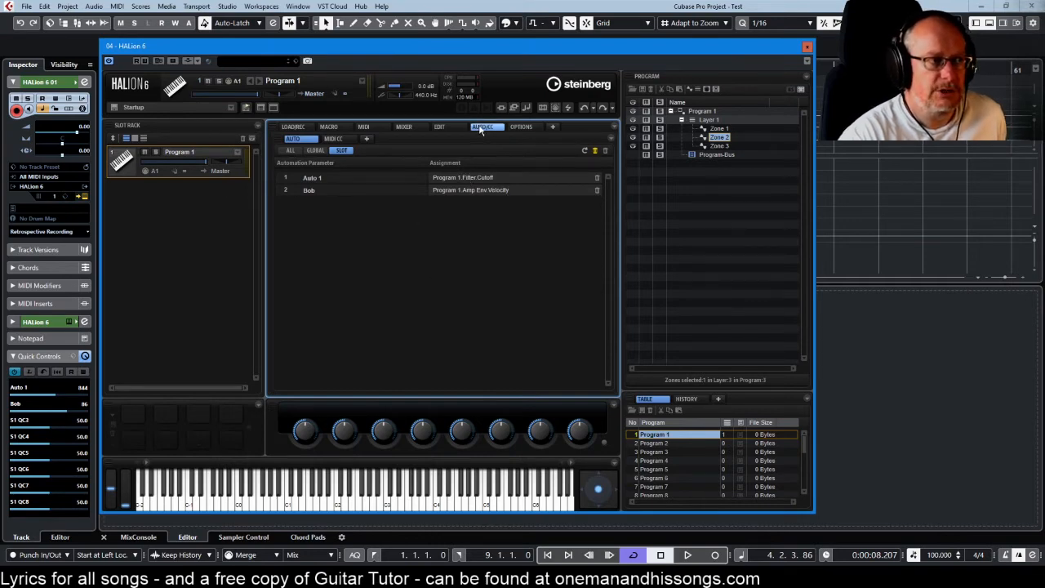
Step: Assign Zone 2's filter resonance to Quick Control QC 1 of Layer 1
click(440, 126)
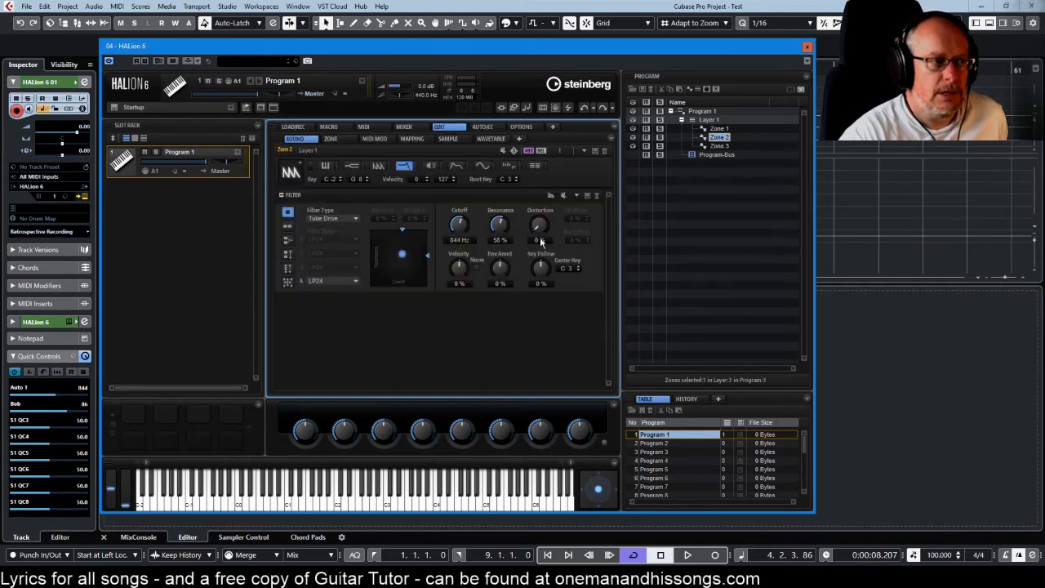
right_click(501, 229)
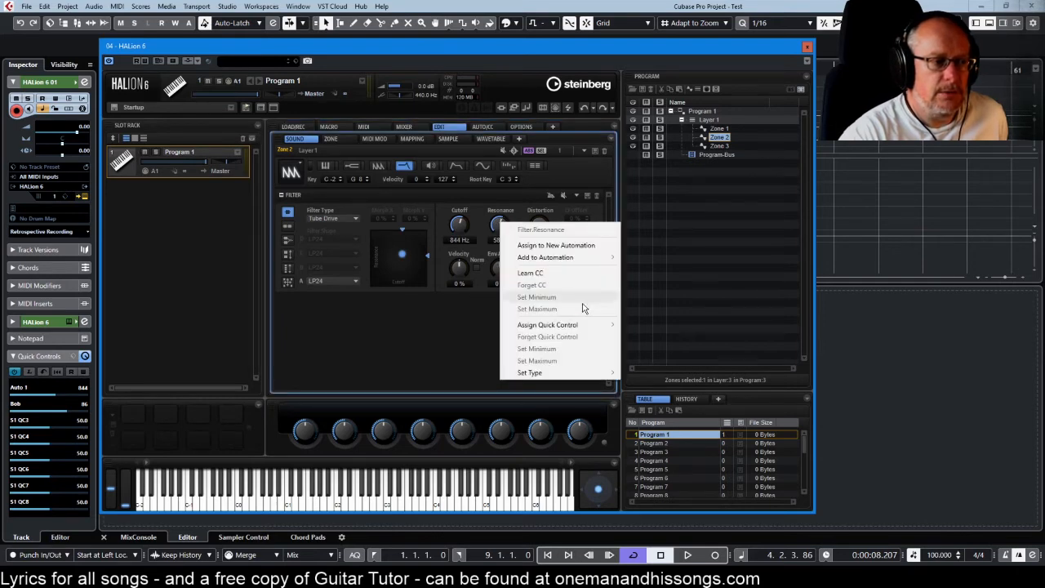
mouse_move(572, 324)
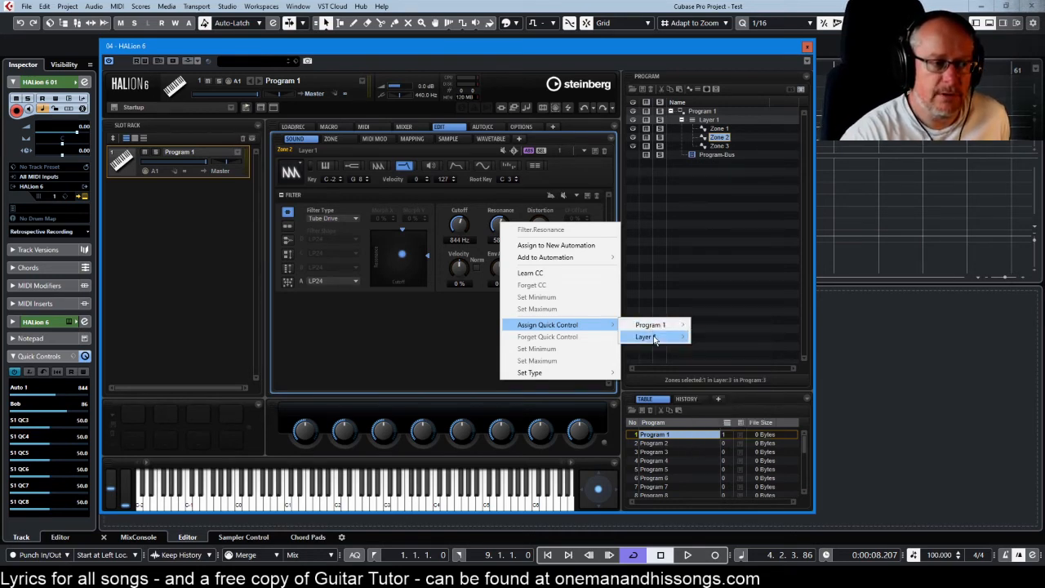
mouse_move(654, 340)
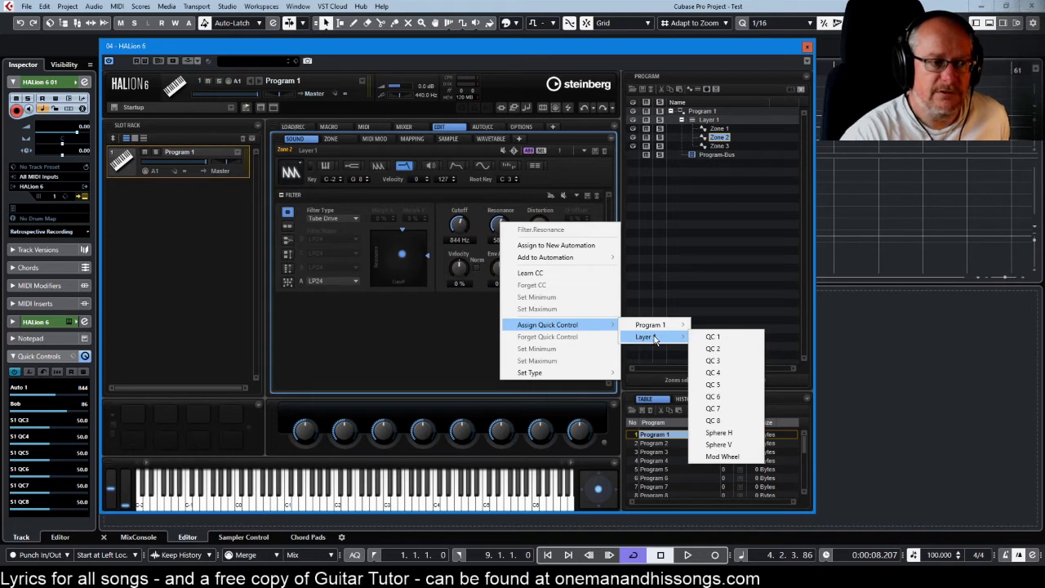
click(713, 337)
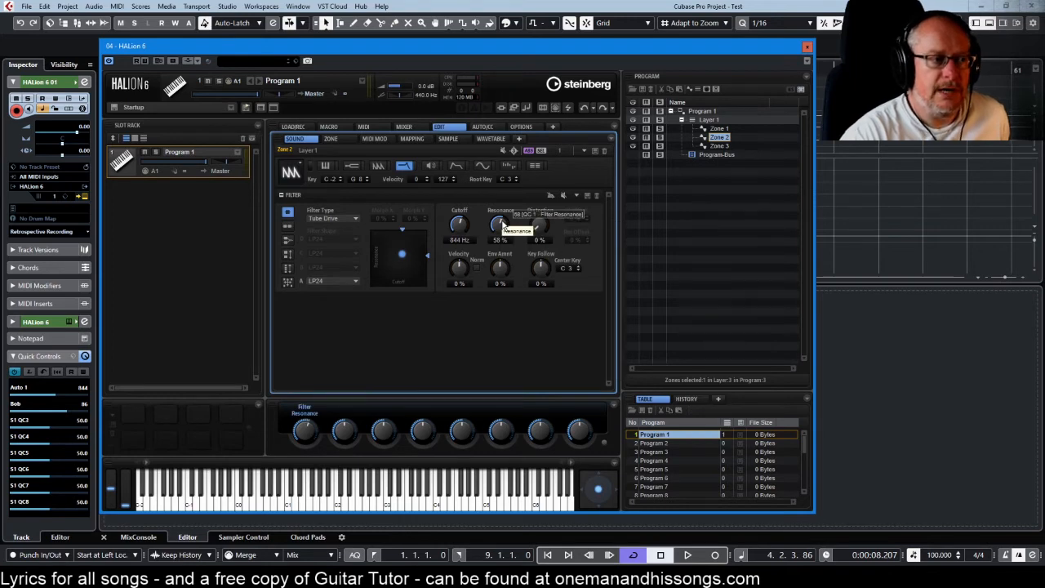
Step: Try out QC 1 and set the resonance's Quick Control type to Relative, reviewing the knob's assignment options
click(308, 429)
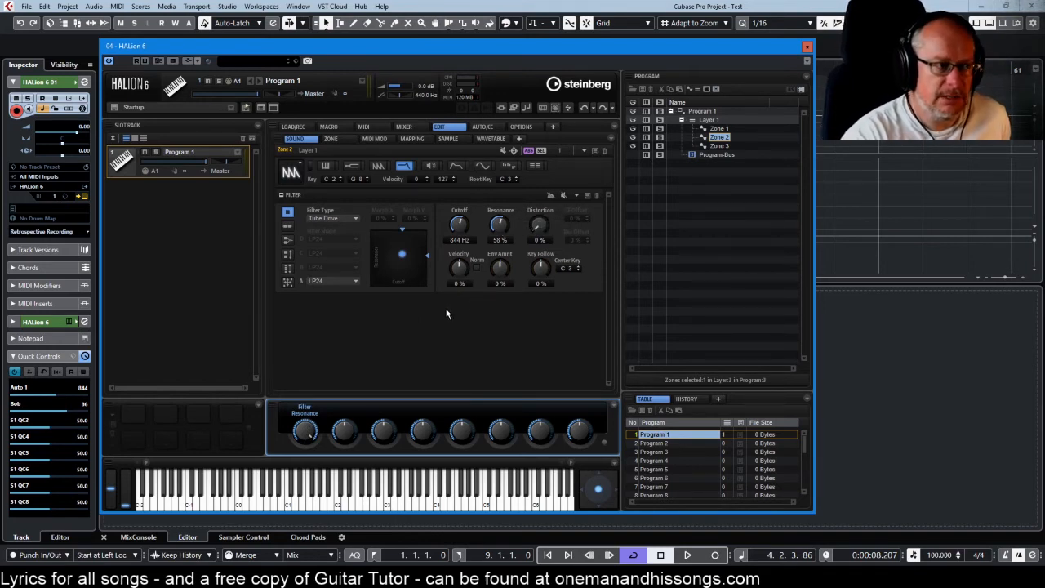
right_click(496, 224)
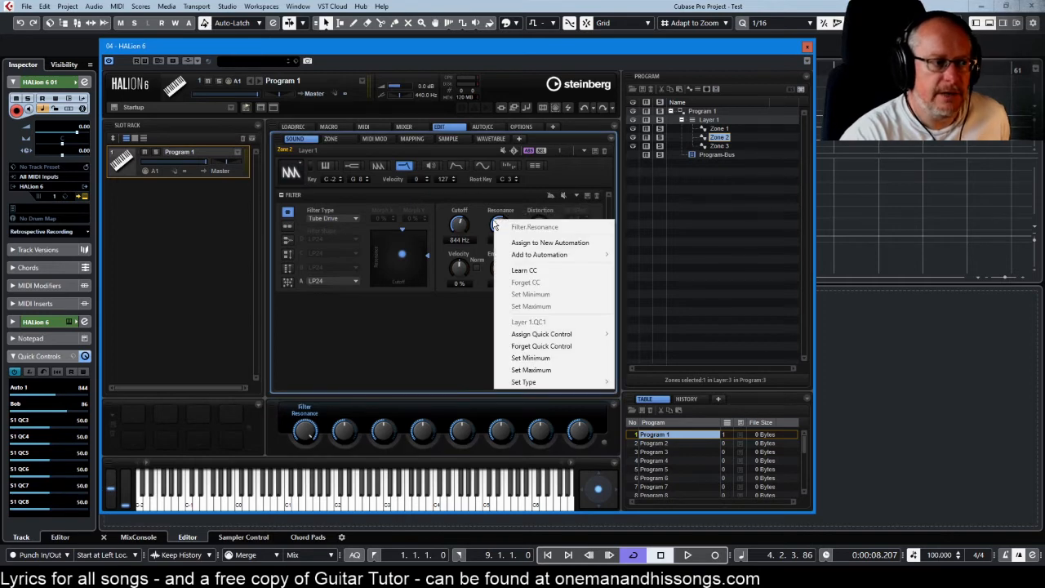
mouse_move(525, 383)
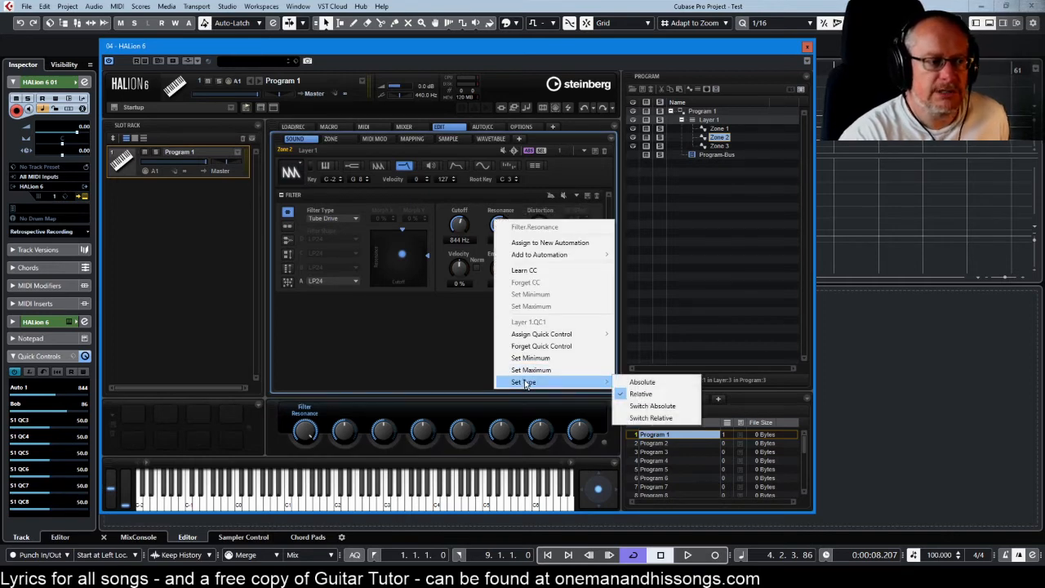
click(641, 393)
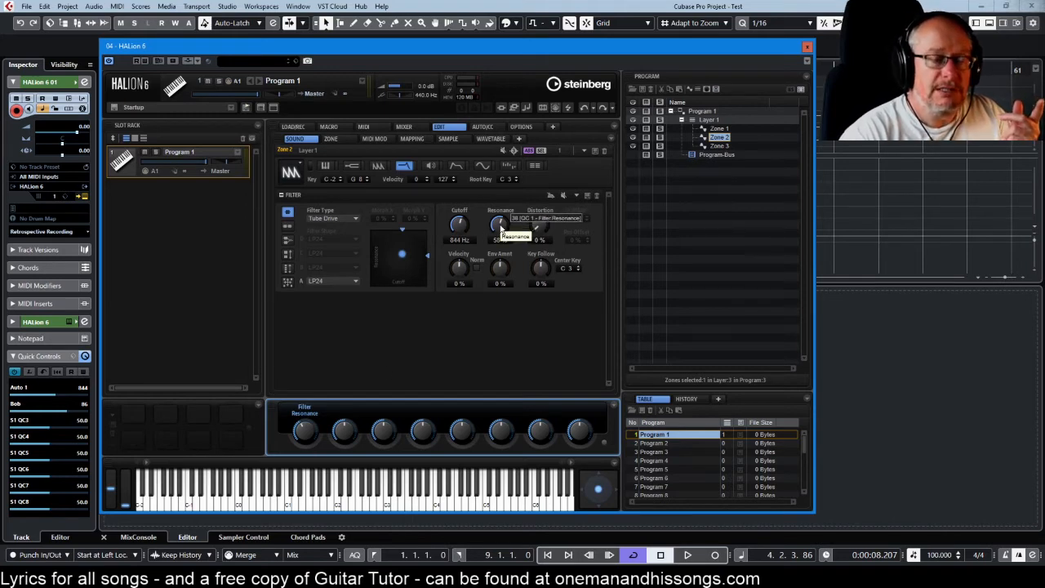
right_click(310, 439)
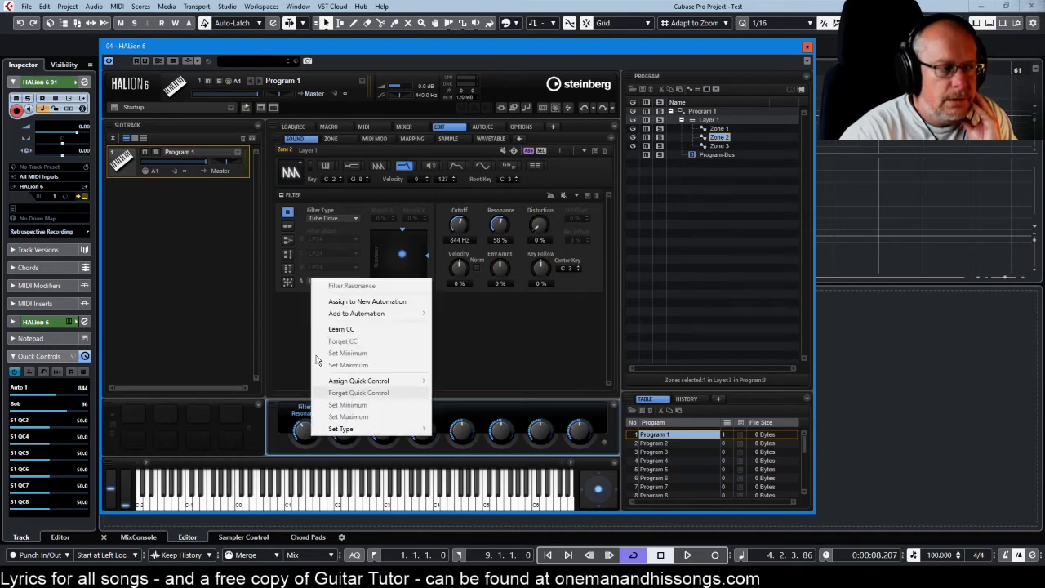
click(275, 329)
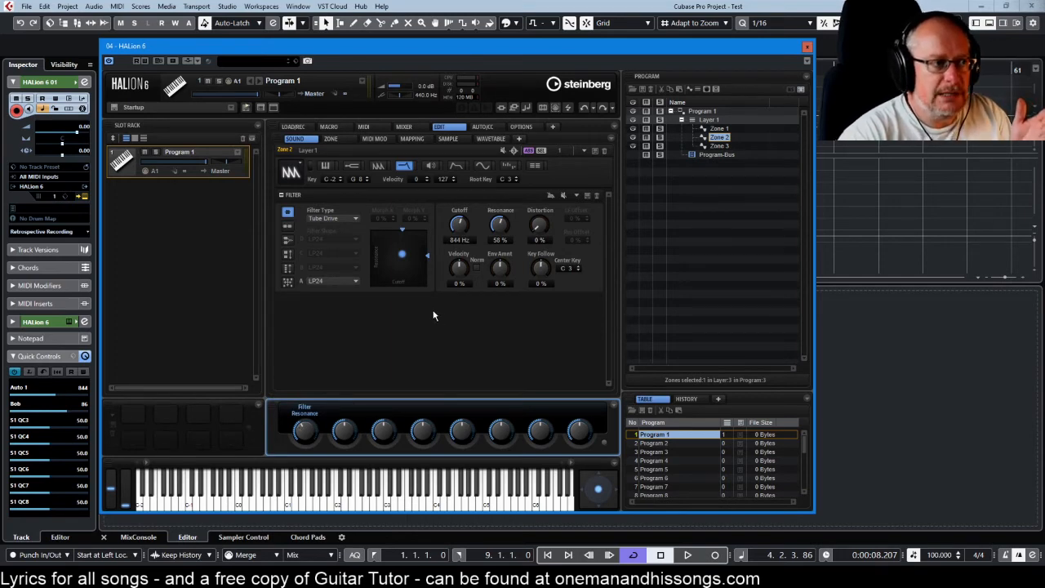
Step: Assign Zone 2's filter distortion to Layer 1's QC 1 as well, sharing it with Filter.Resonance
right_click(539, 226)
mouse_move(626, 333)
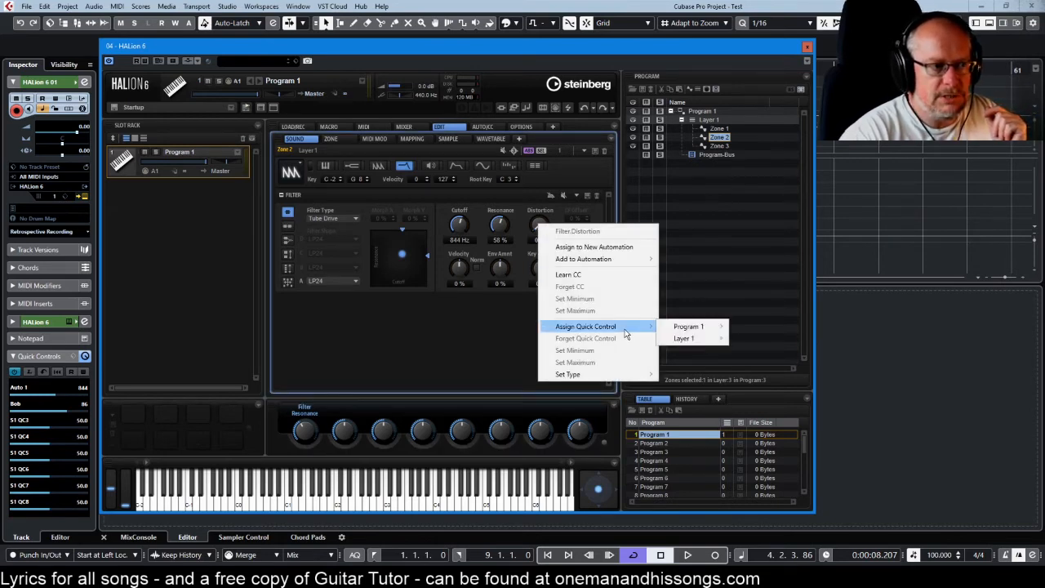
mouse_move(709, 343)
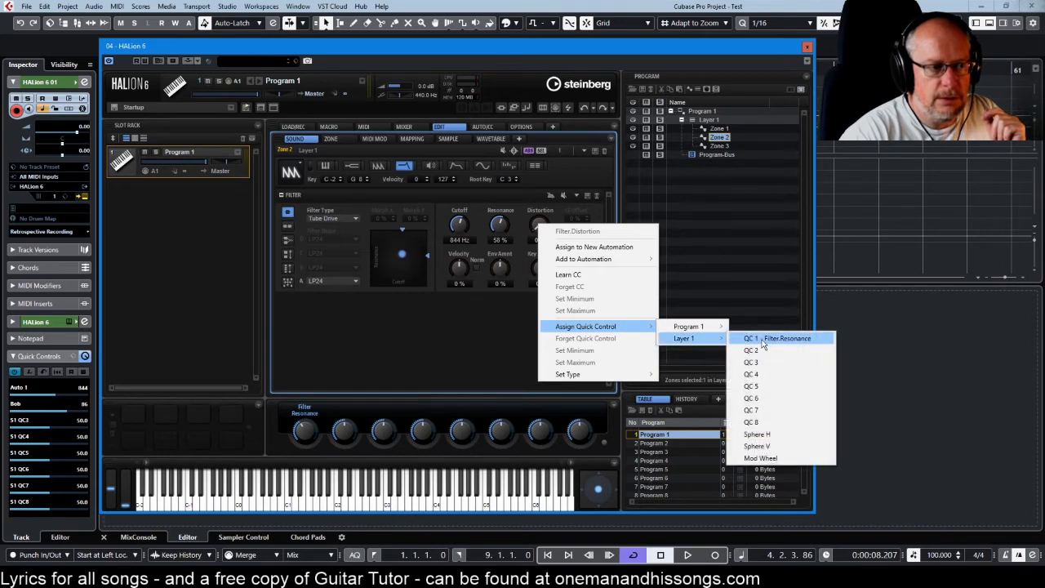
click(762, 341)
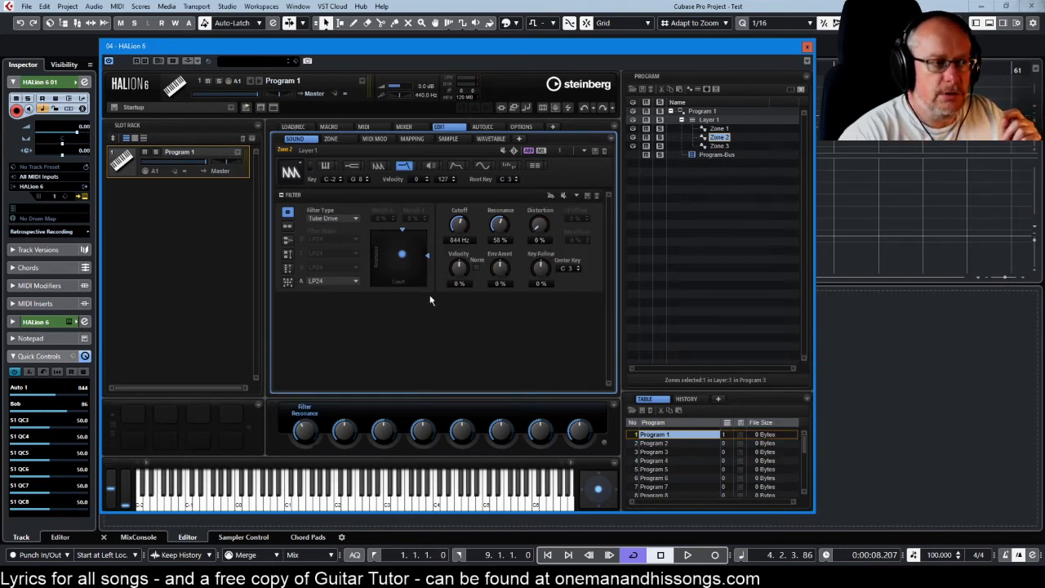
Step: Turn up QC 1 and check its effect on Zone 2's filter resonance and distortion
mouse_move(529, 227)
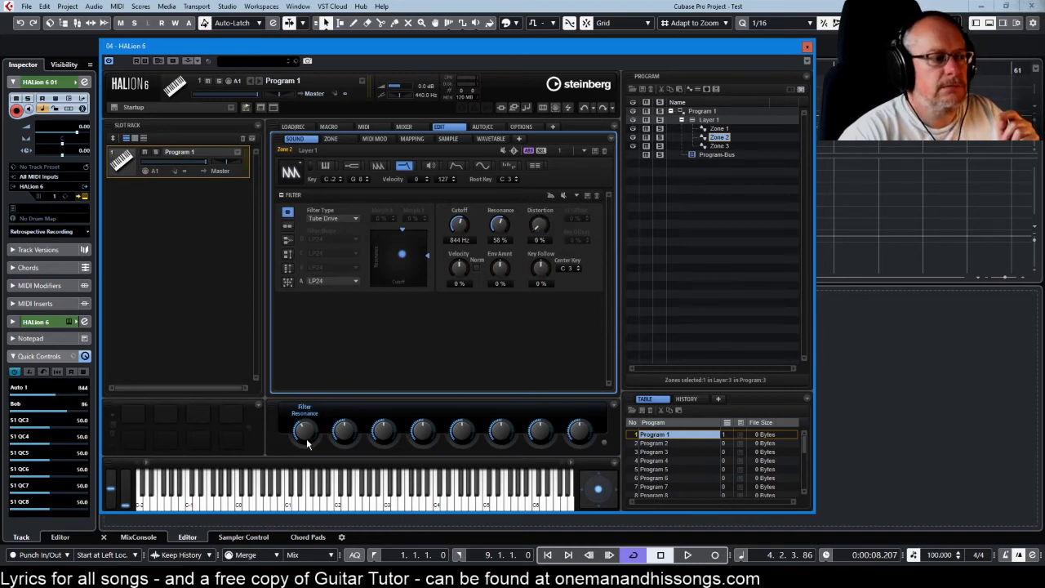
drag(305, 435, 304, 411)
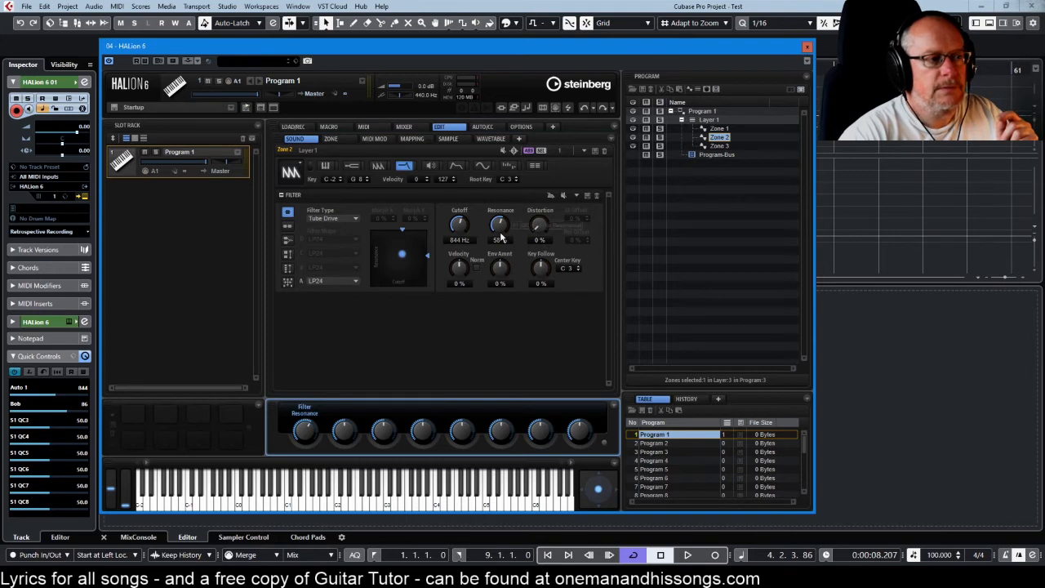
mouse_move(502, 231)
mouse_move(539, 228)
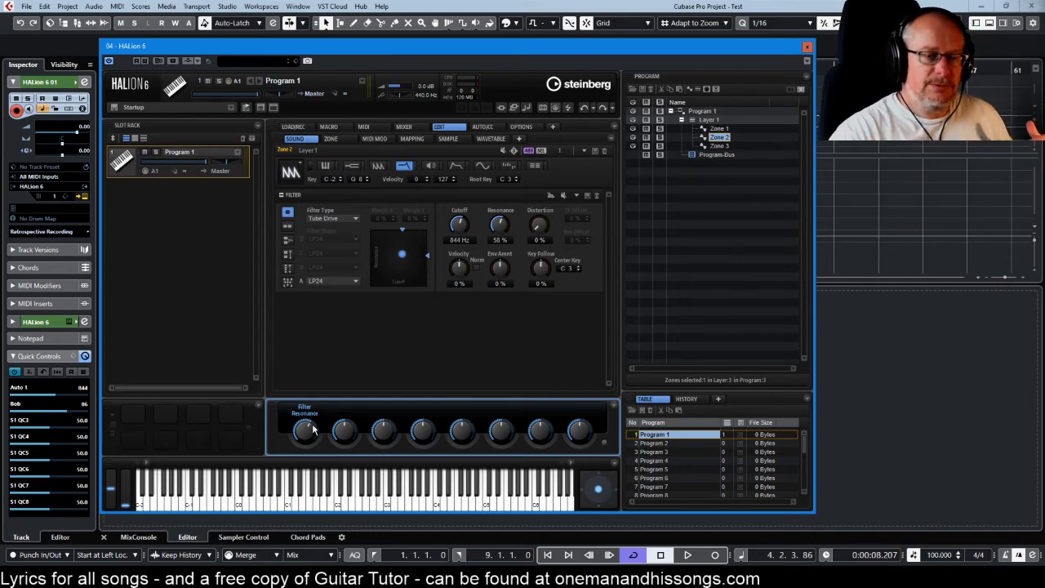
Step: Rename QC 1 as "Multi Filter DooDah" in Layer 1's Quick Control assignments
click(708, 120)
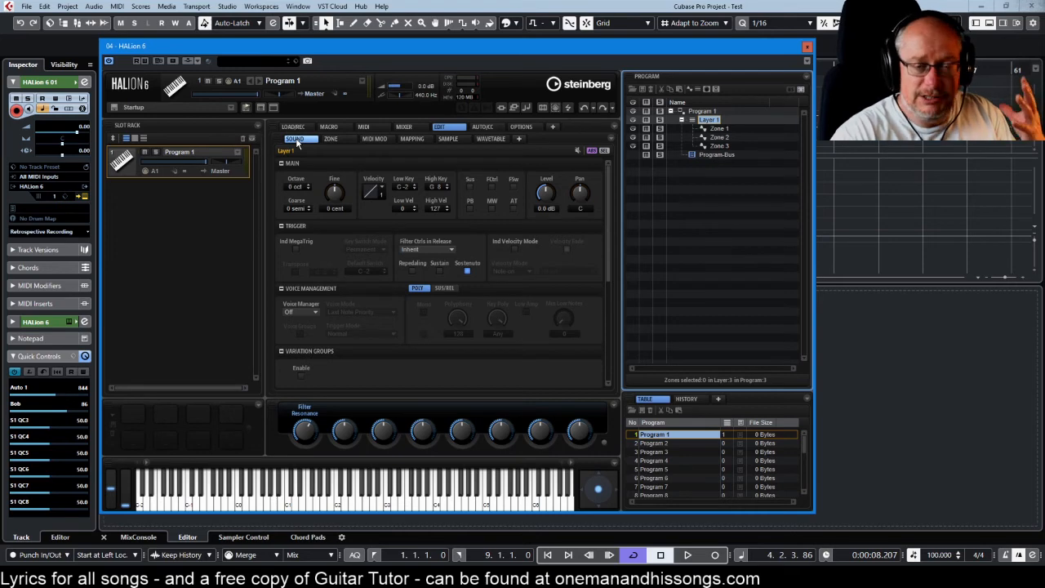
scroll(451, 198, down, 2)
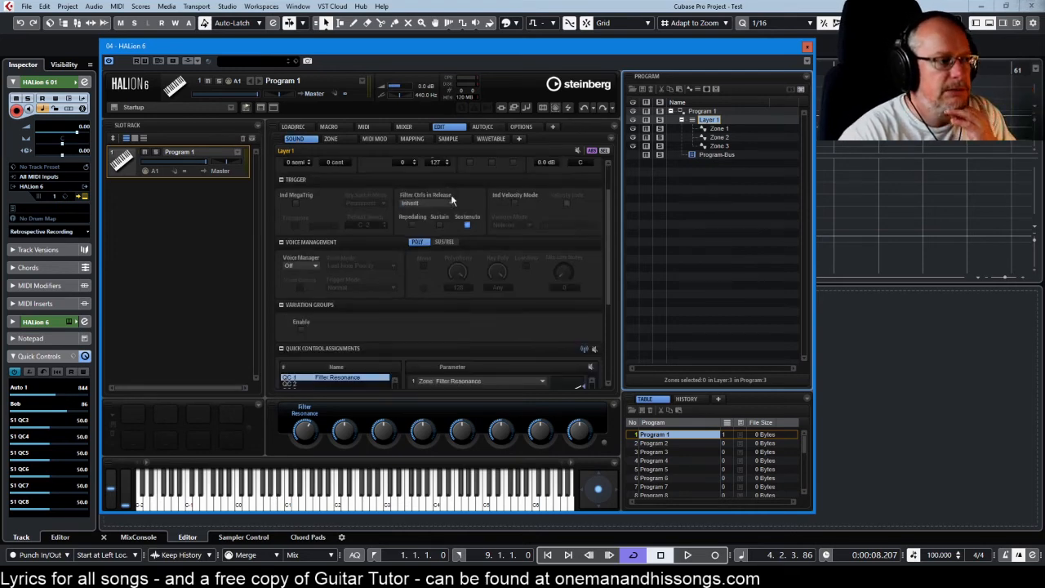
scroll(451, 194, down, 4)
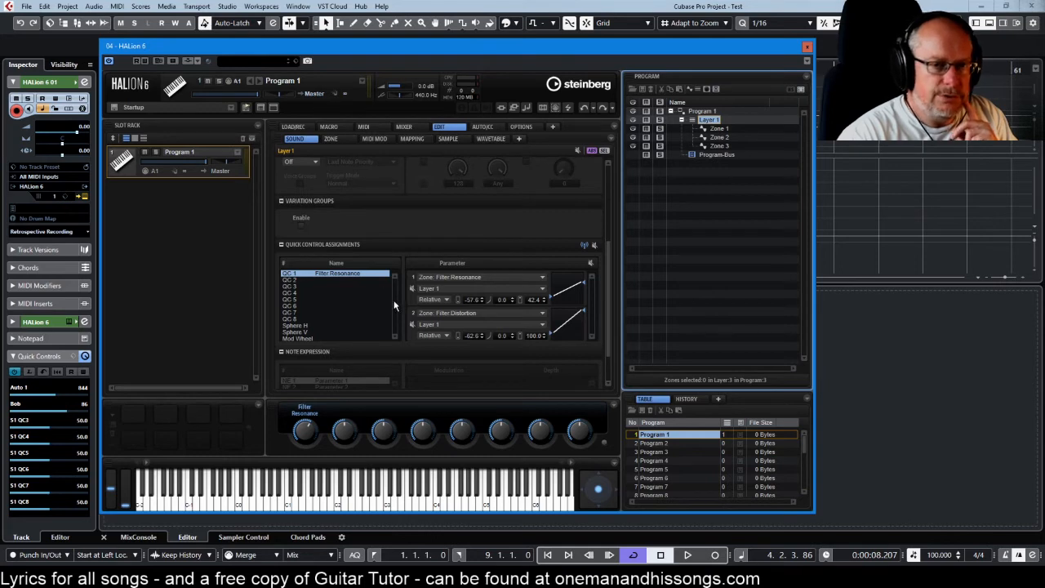
double_click(335, 276)
text(Multi)
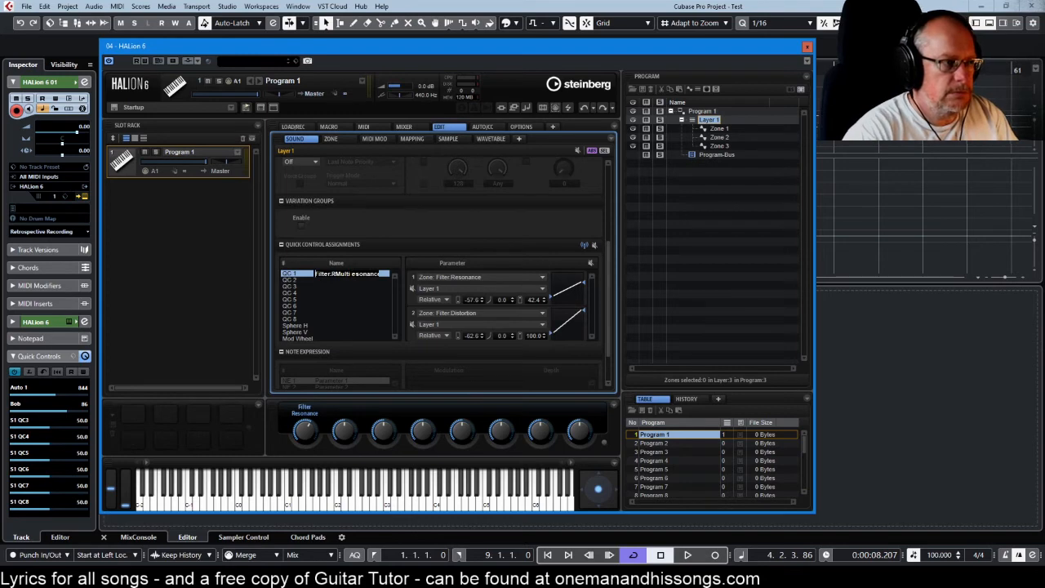
key(BackSpace)
key(BackSpace)
key(BackSpace)
key(BackSpace)
key(BackSpace)
key(BackSpace)
key(BackSpace)
key(BackSpace)
key(BackSpace)
key(BackSpace)
key(BackSpace)
key(BackSpace)
key(BackSpace)
key(BackSpace)
key(BackSpace)
key(BackSpace)
key(BackSpace)
key(BackSpace)
key(BackSpace)
key(BackSpace)
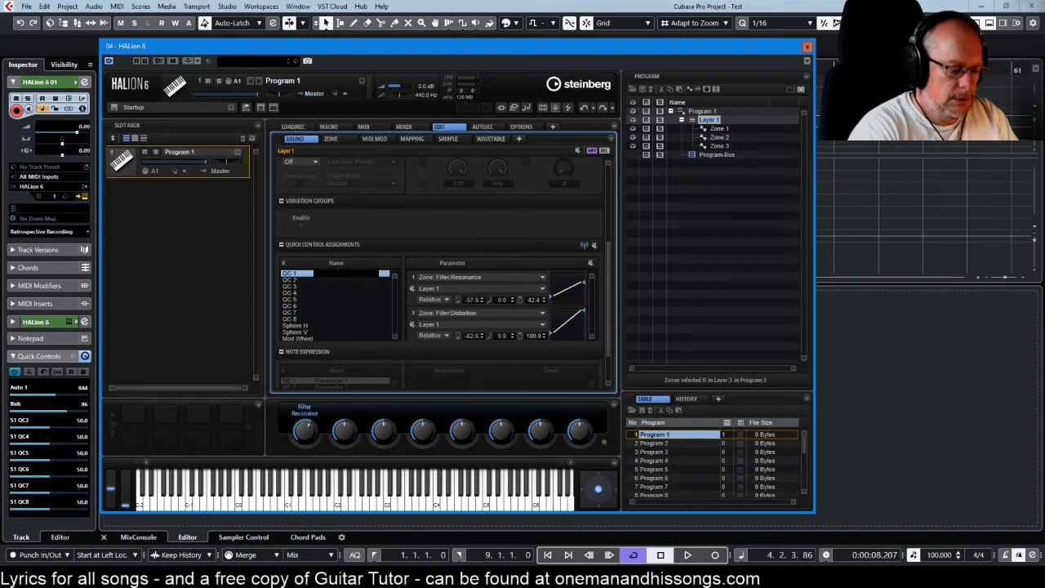
text(Mult)
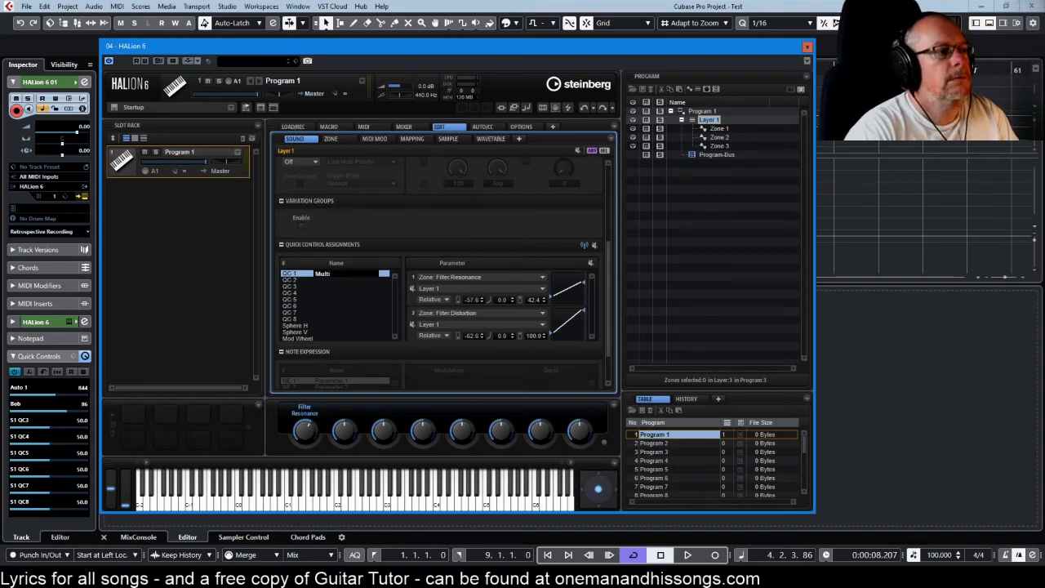
text(i Filter Ac)
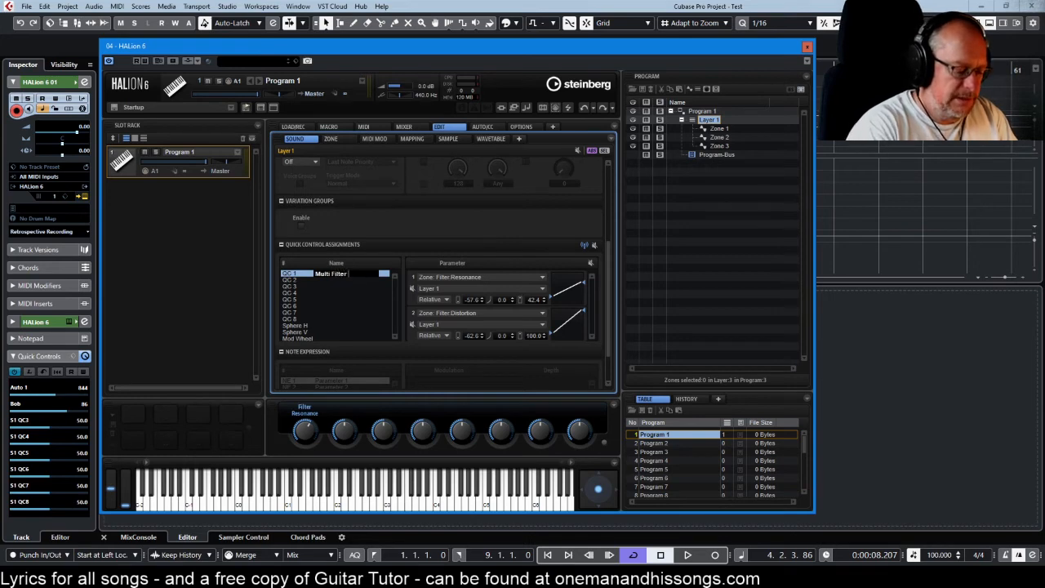
key(BackSpace)
key(BackSpace)
text(Do)
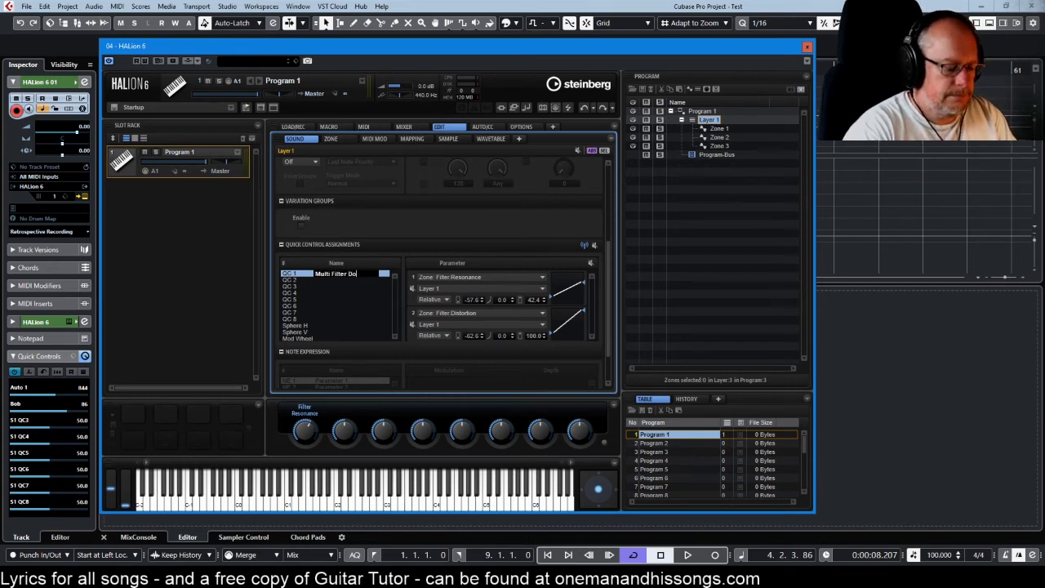
text(oDah)
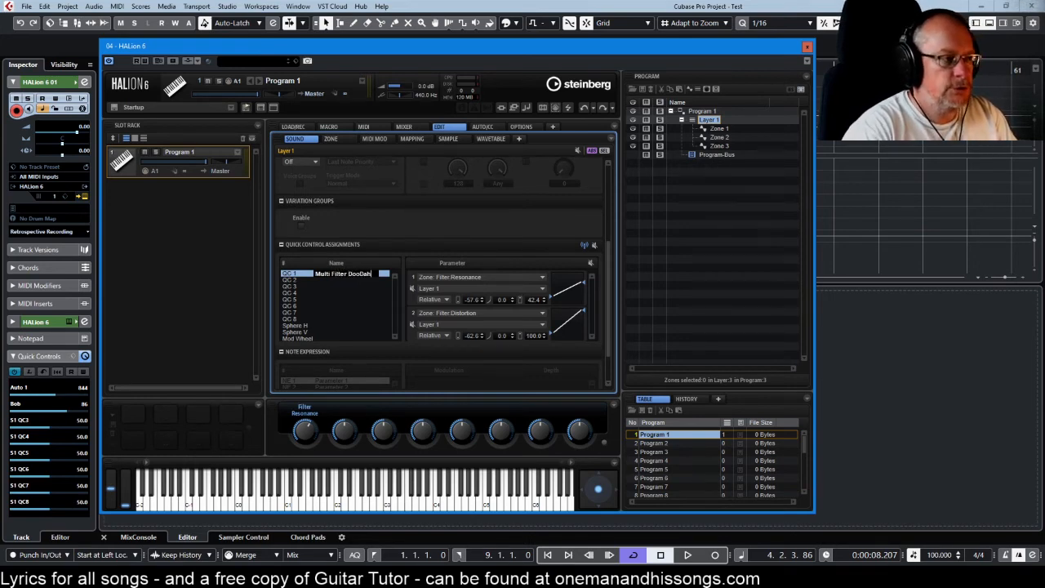
key(Return)
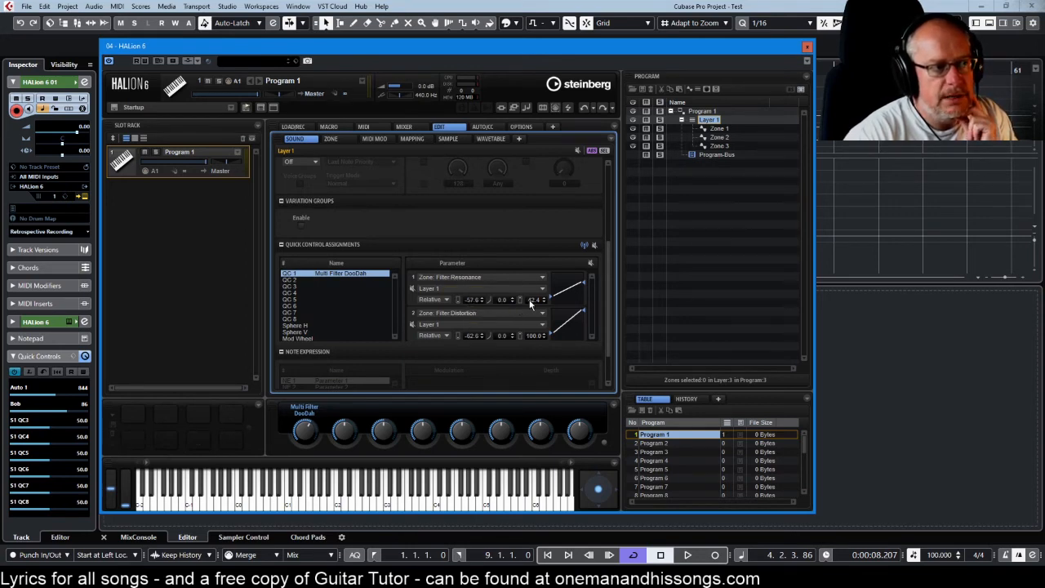
Step: Set QC 1's Filter Resonance minimum to -40, and reshape its response curve to a minimum of about -53.8 and curvature of about 27
double_click(471, 300)
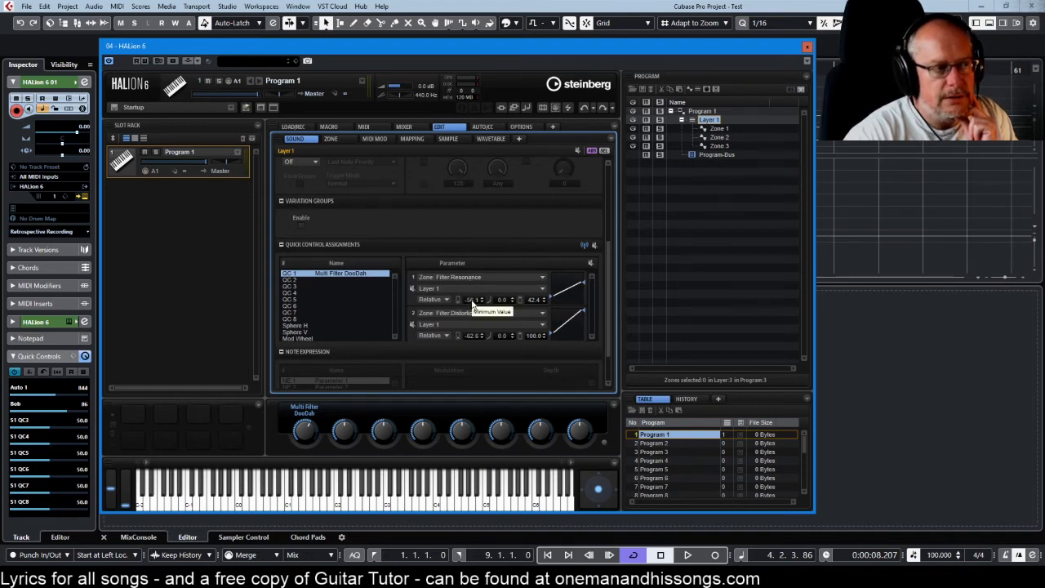
text(-40)
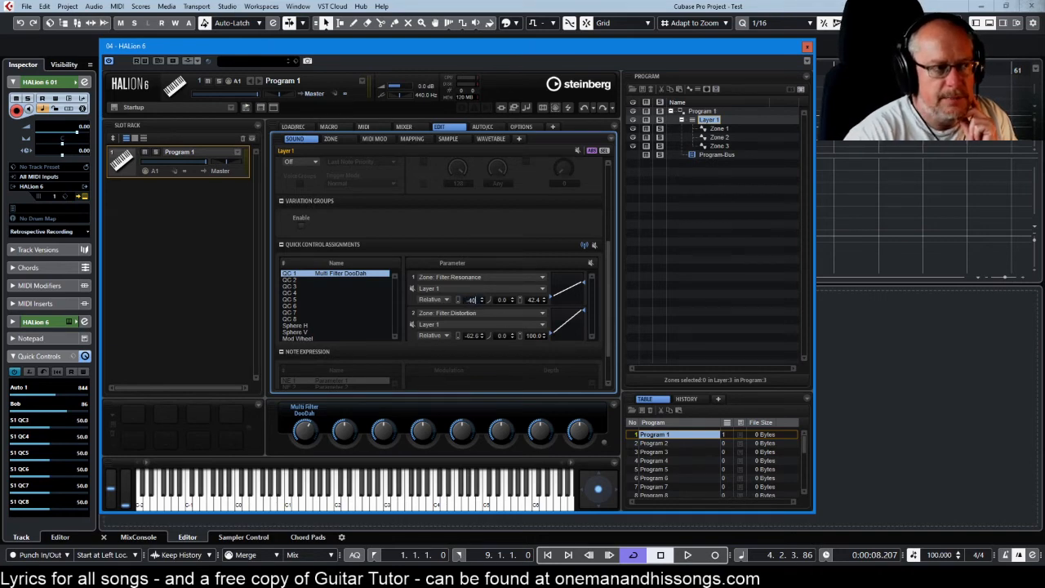
key(Return)
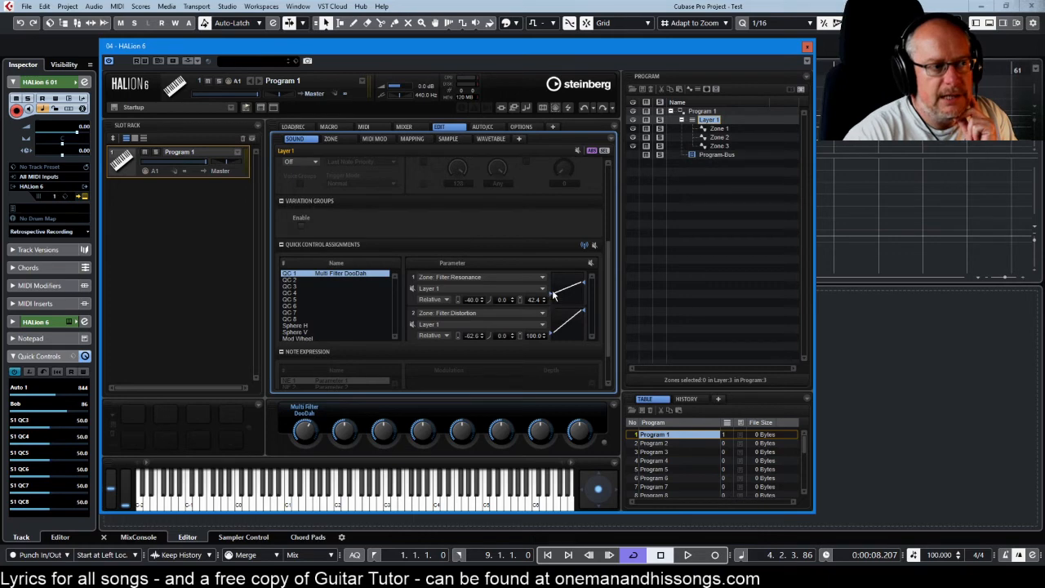
drag(550, 295, 537, 246)
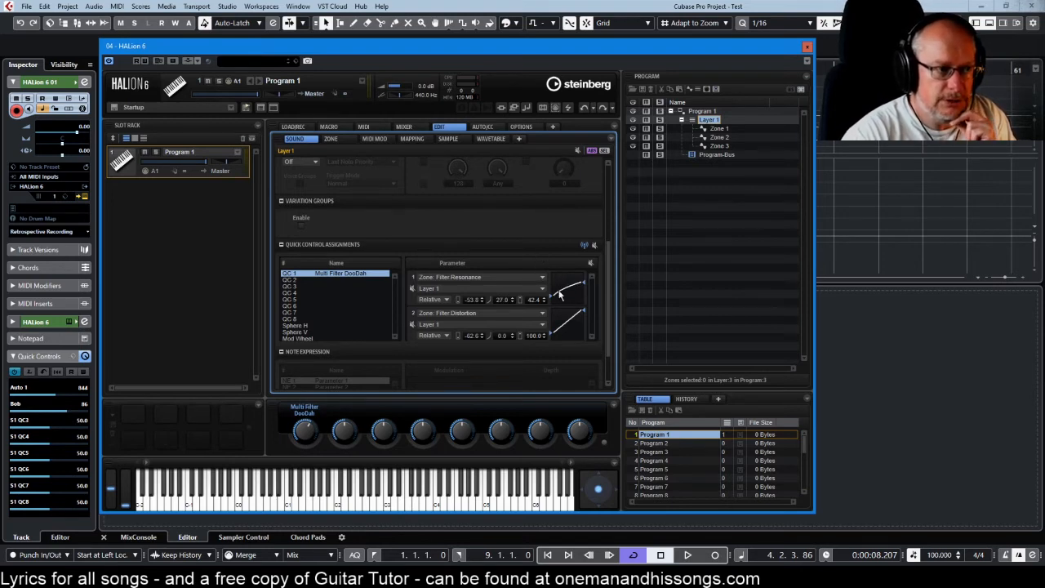
Step: Set the curvature of QC 1's Filter Resonance response to 70 and change its mode to Absolute
drag(500, 299, 493, 232)
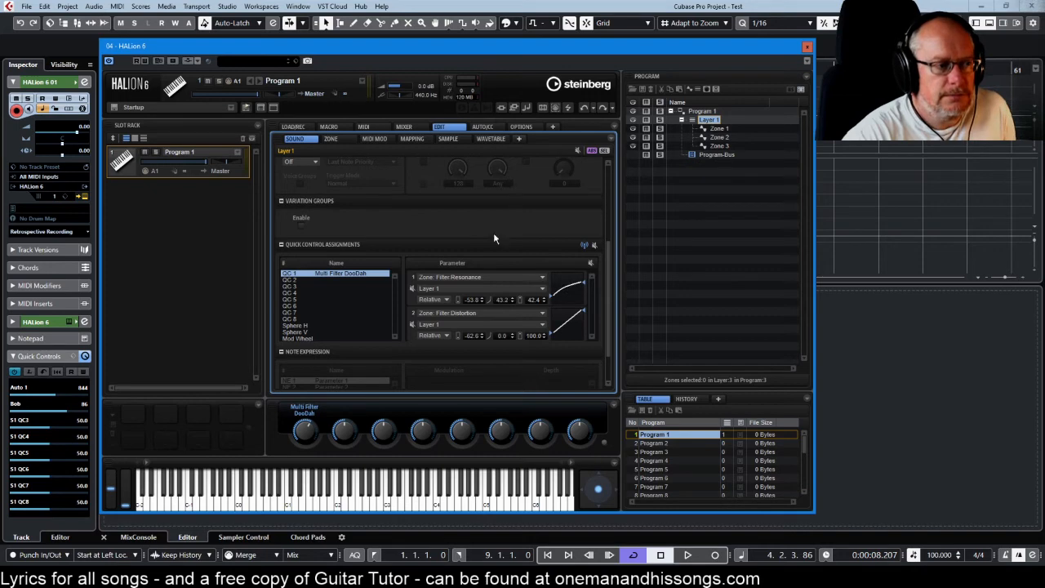
double_click(496, 301)
text(70)
key(Return)
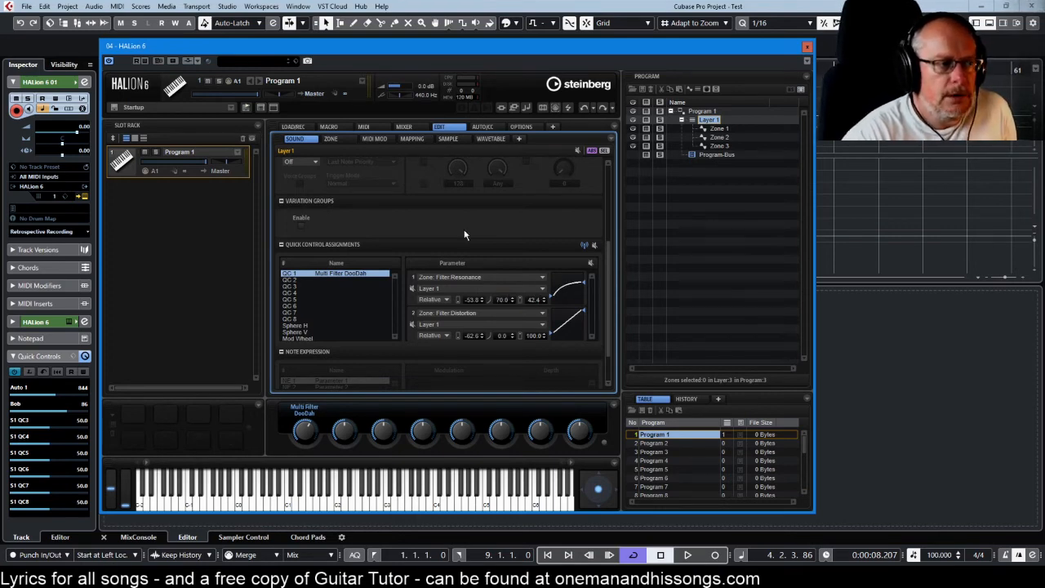
click(447, 299)
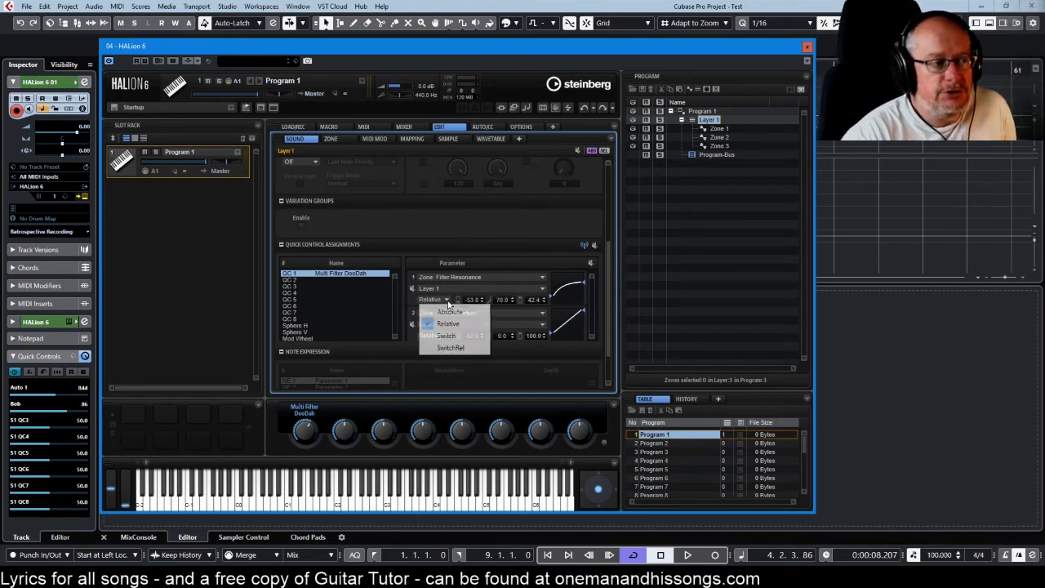
click(447, 310)
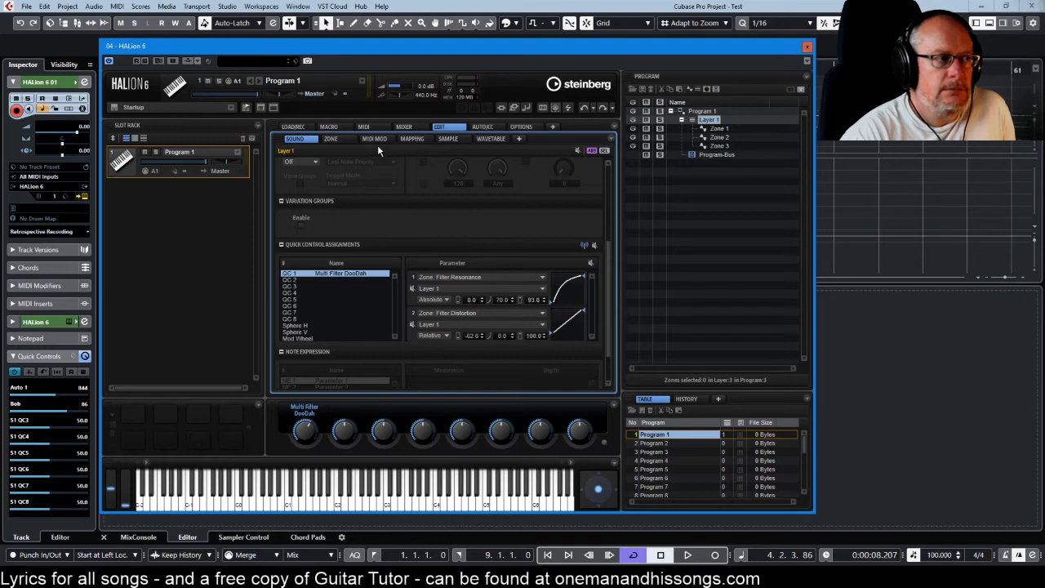
Step: Vary Layer 1's Multi Filter DooDah control and check its effect on the zones' filter resonance
click(339, 142)
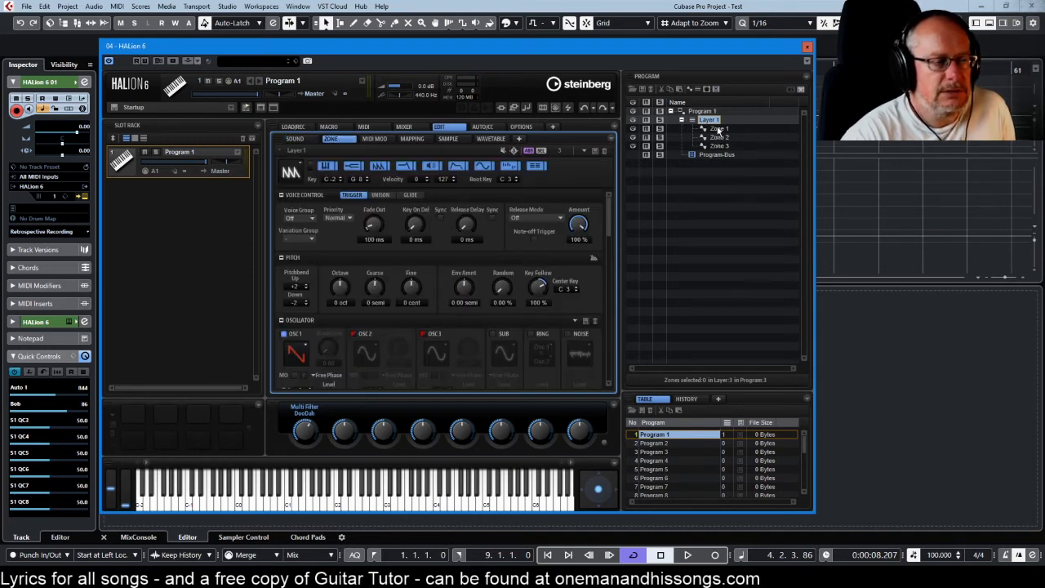
click(405, 165)
drag(305, 433, 308, 410)
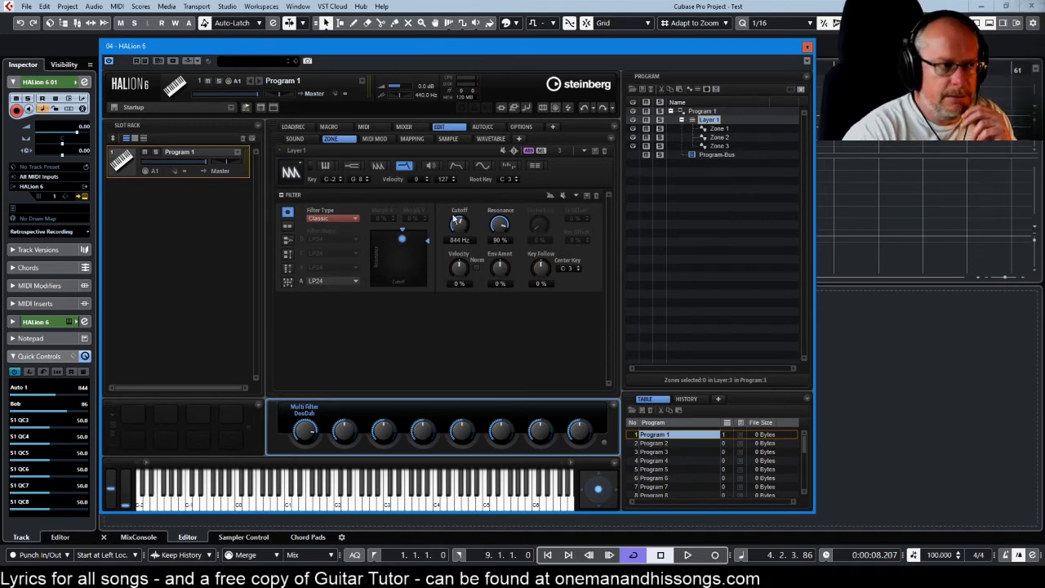
drag(303, 429, 304, 446)
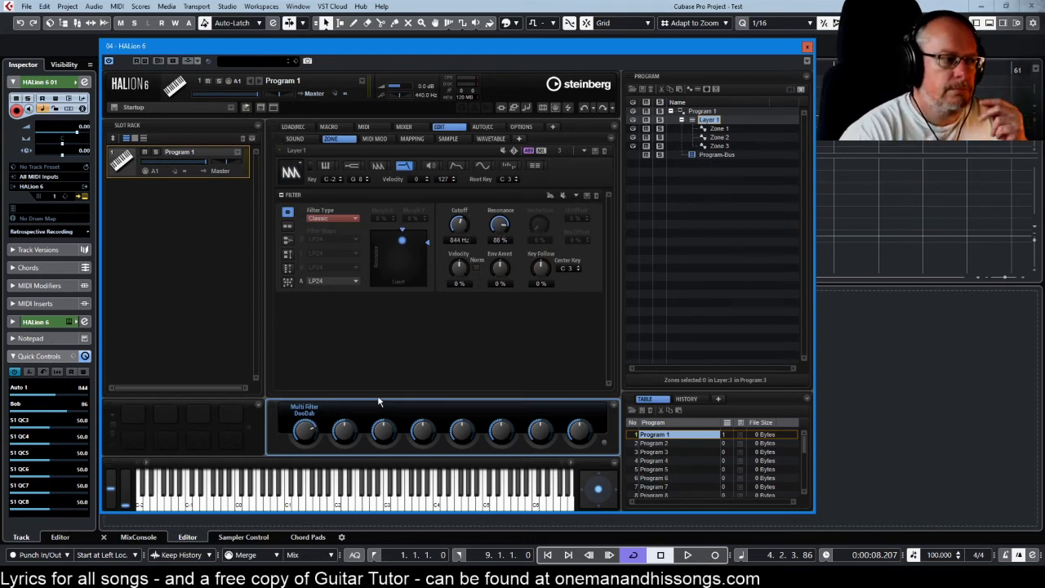
click(296, 139)
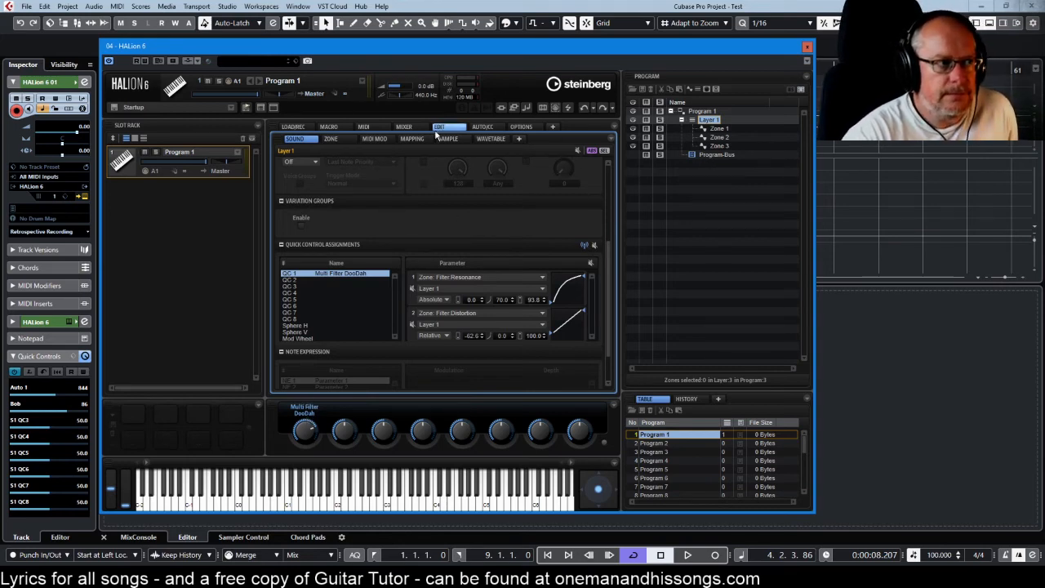
click(333, 139)
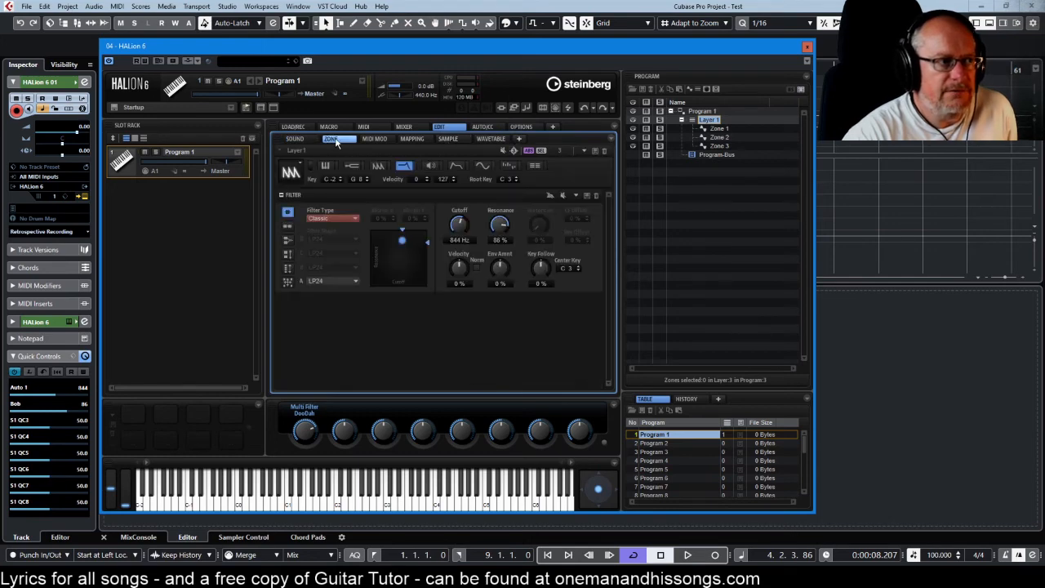
drag(310, 429, 308, 465)
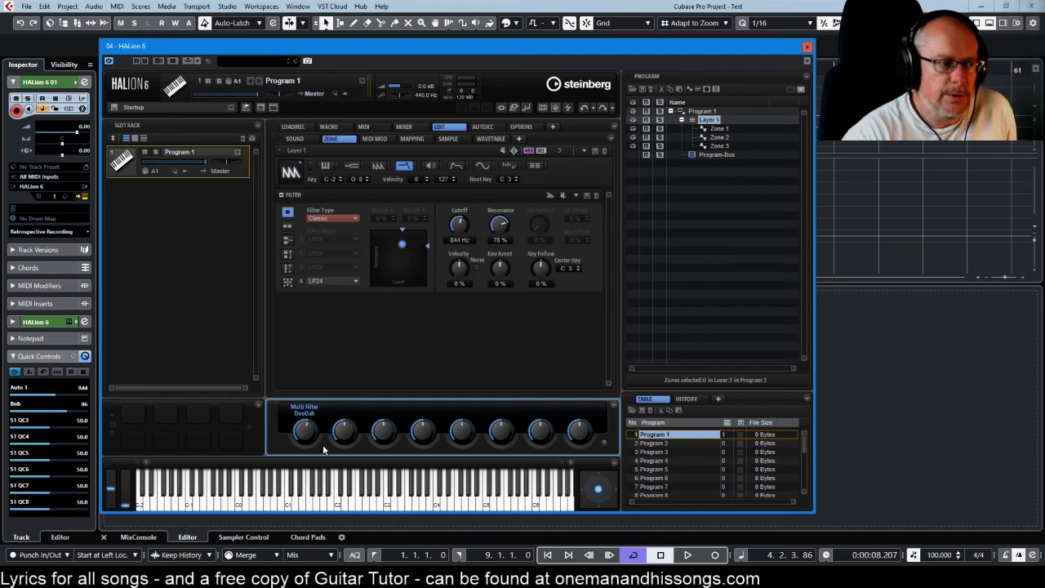
drag(307, 432, 319, 449)
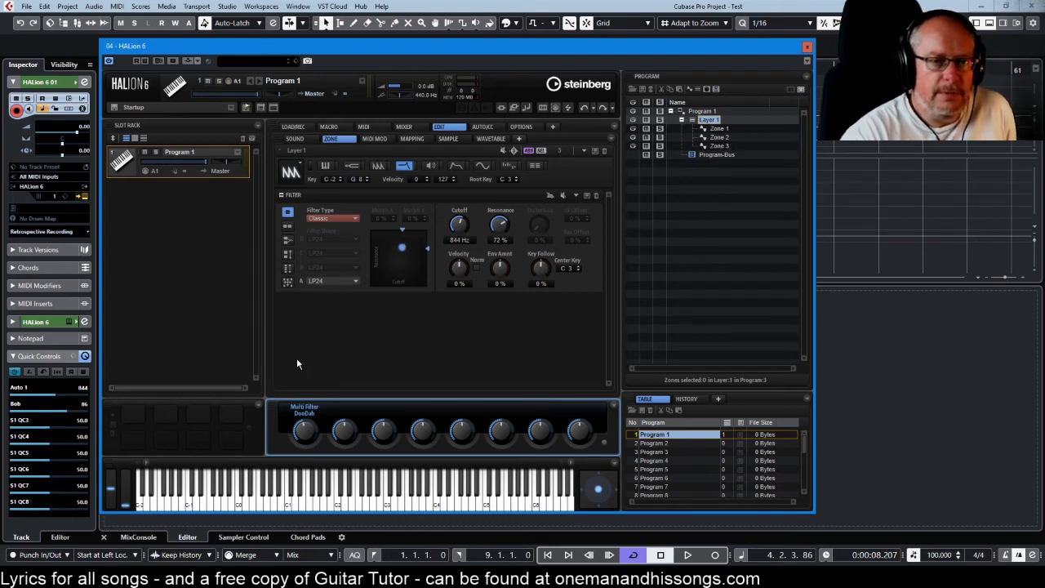
Step: Enable learn mode for the third track Quick Control and assign Layer 1's Multi Filter DooDah to a new automation parameter
click(30, 371)
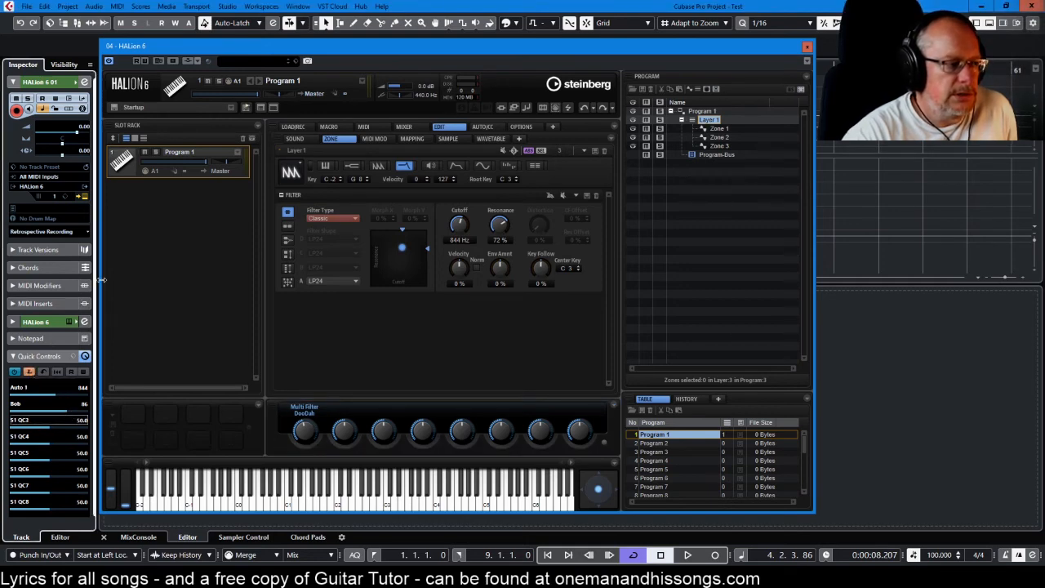
click(318, 454)
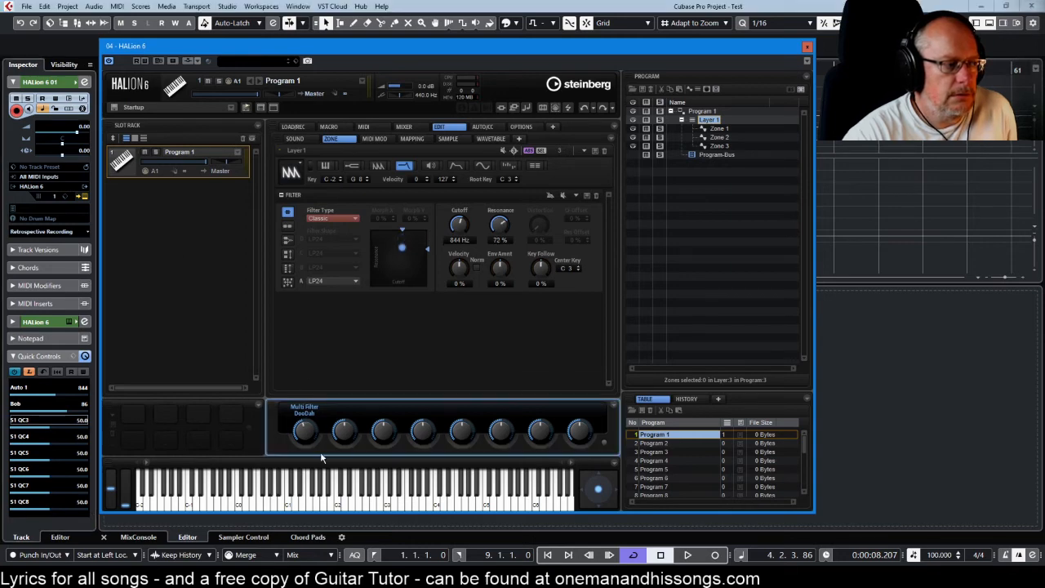
drag(321, 454, 308, 416)
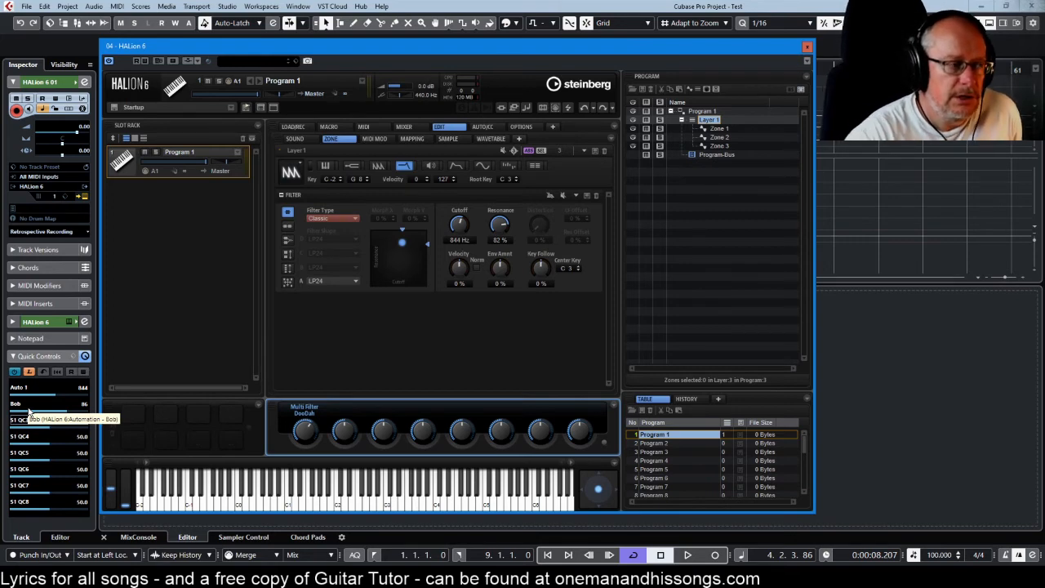
drag(300, 441, 304, 436)
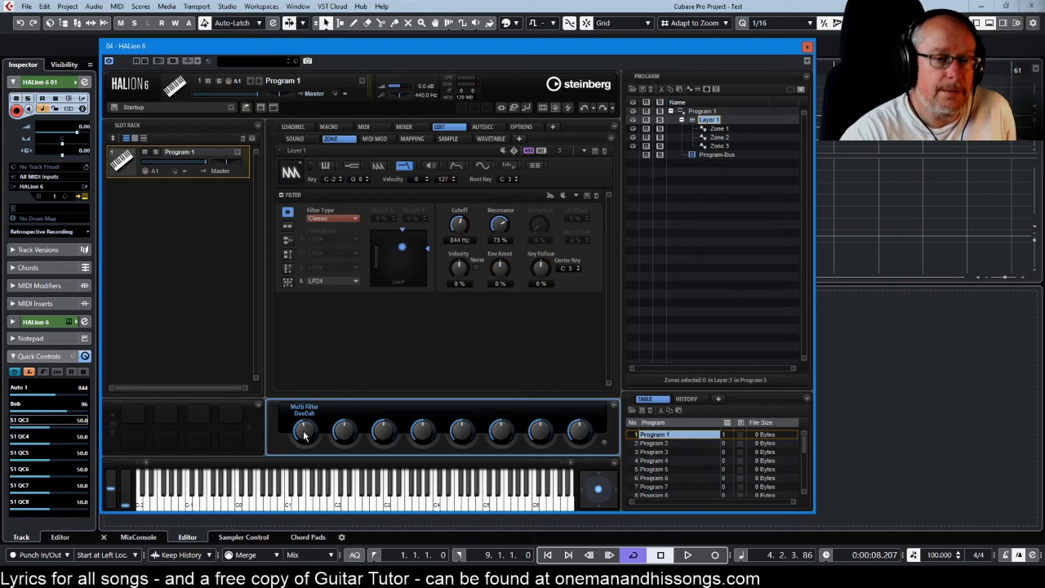
right_click(304, 433)
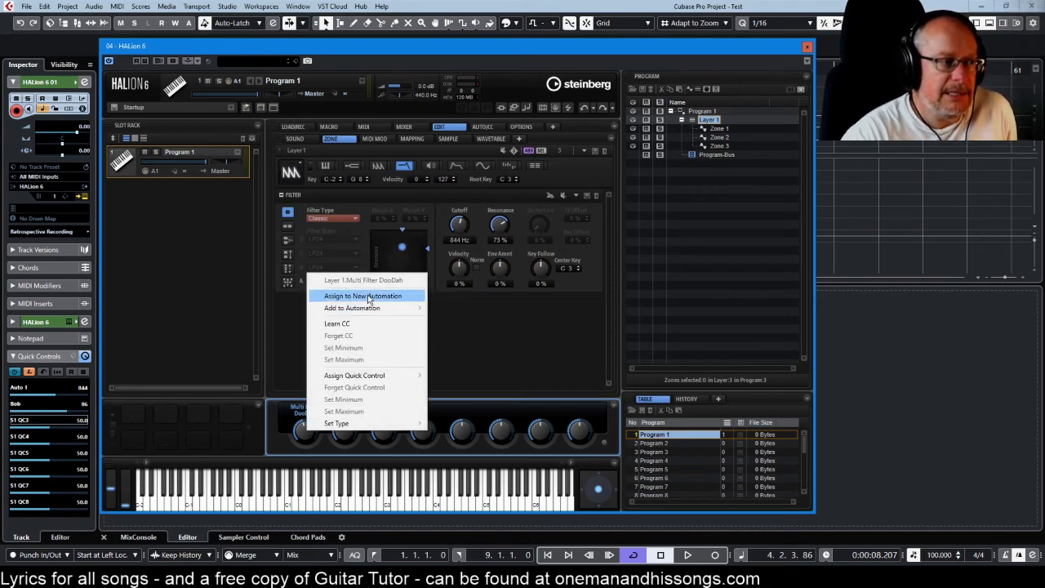
click(368, 296)
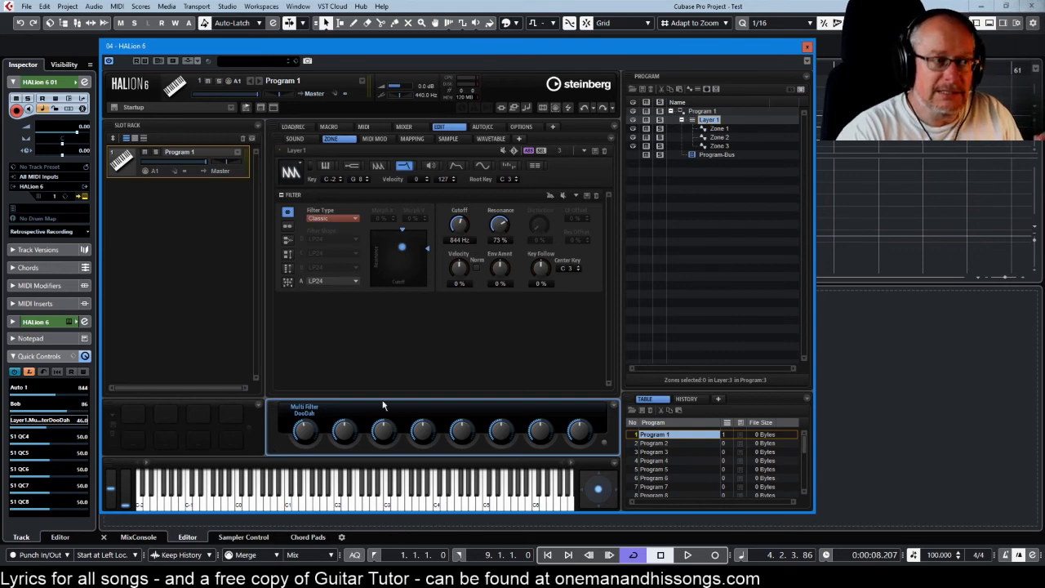
Step: Rename the third automation parameter as "Multi Filter DooDah", removing its "Layer 1." prefix
click(487, 128)
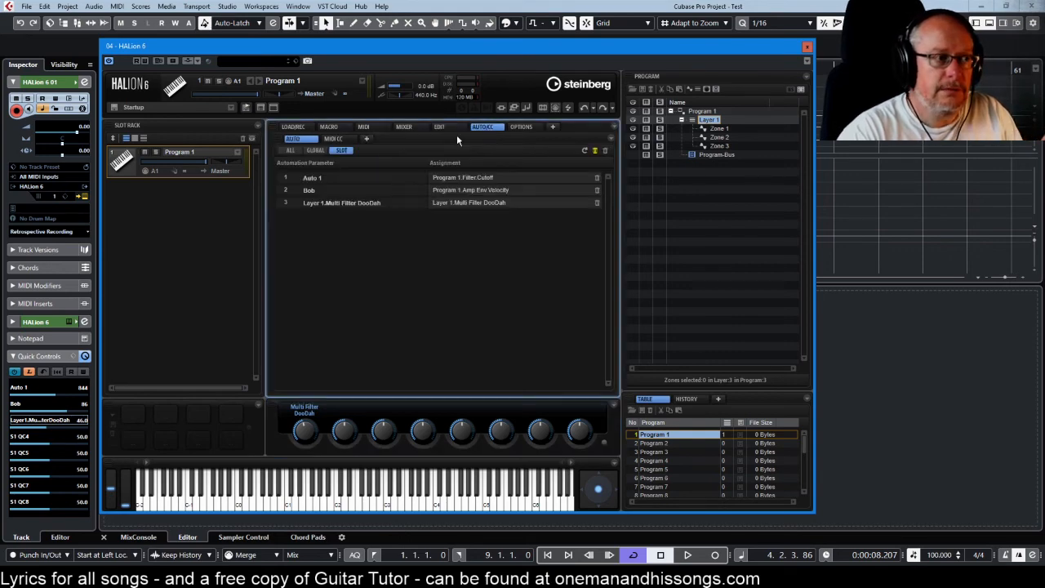
double_click(330, 202)
key(Home)
key(Delete)
key(Delete)
key(Delete)
key(Delete)
key(Delete)
key(Delete)
key(Delete)
key(Delete)
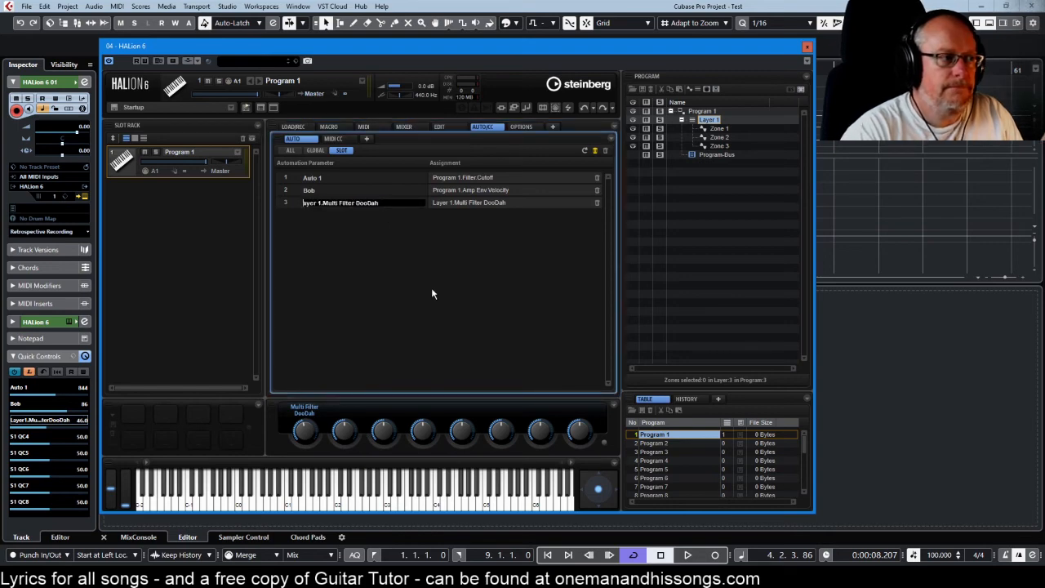
key(Return)
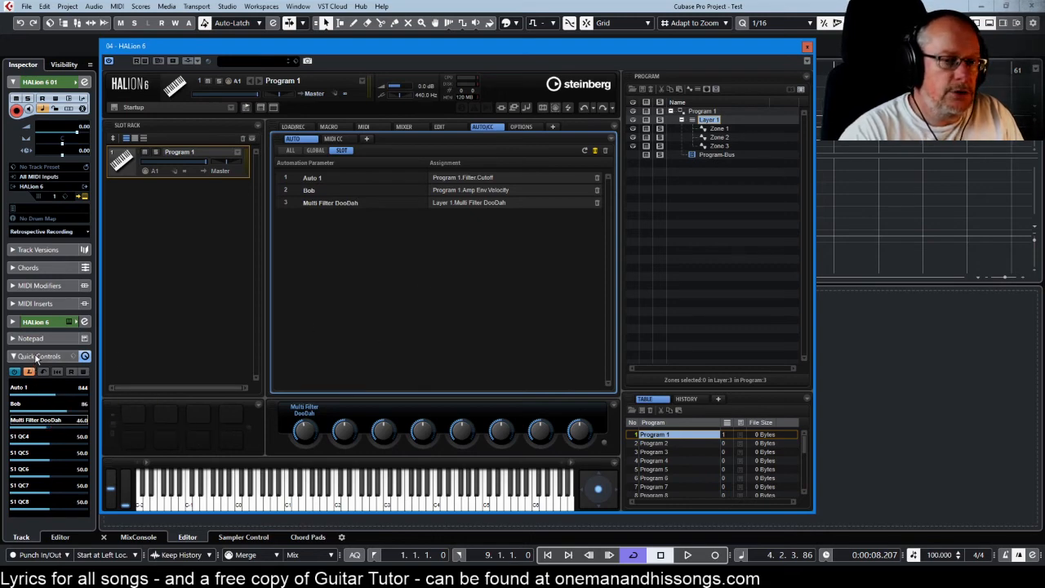
Step: Check which parameter the third track Quick Control is assigned to, and set its value to about 50.7
click(44, 423)
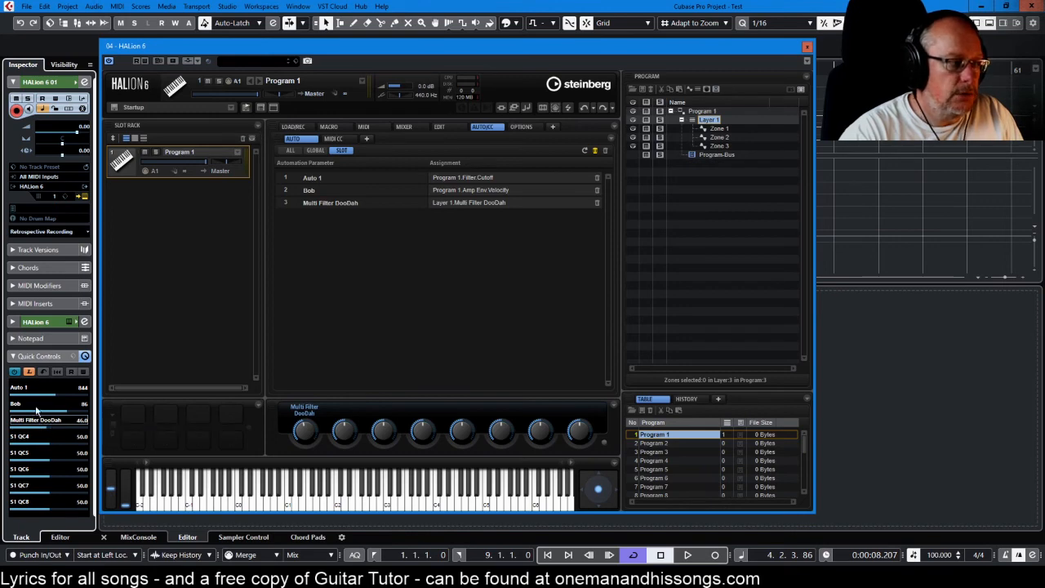
right_click(34, 420)
click(33, 421)
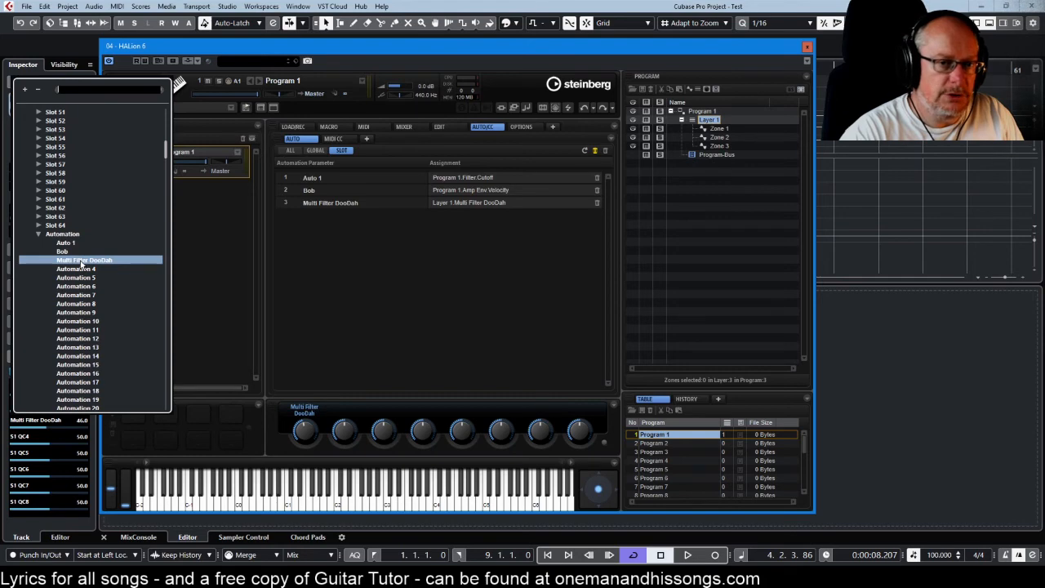
click(49, 424)
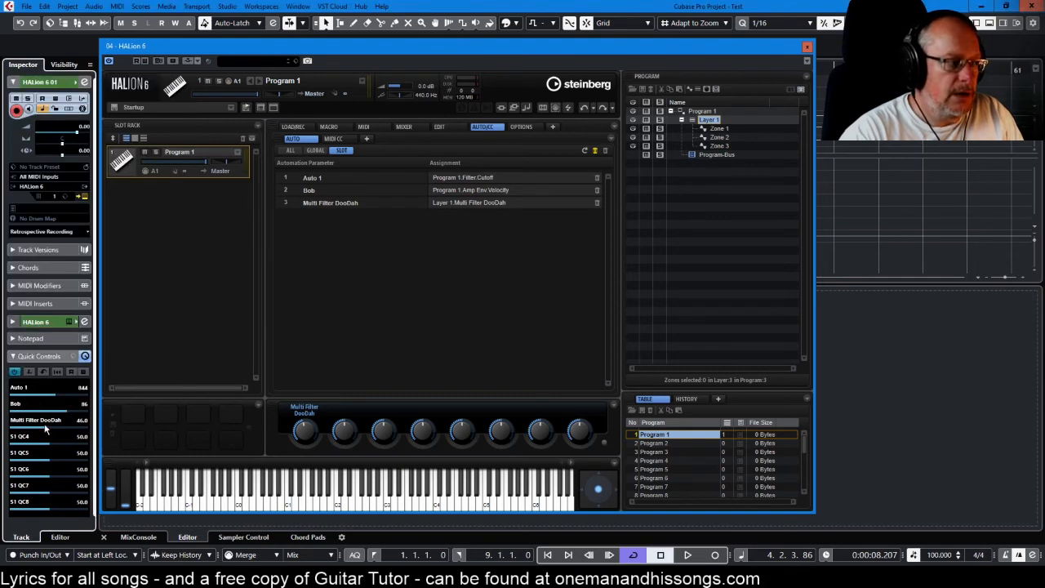
mouse_move(55, 426)
mouse_down()
mouse_move(26, 426)
mouse_move(75, 430)
mouse_move(51, 430)
mouse_up()
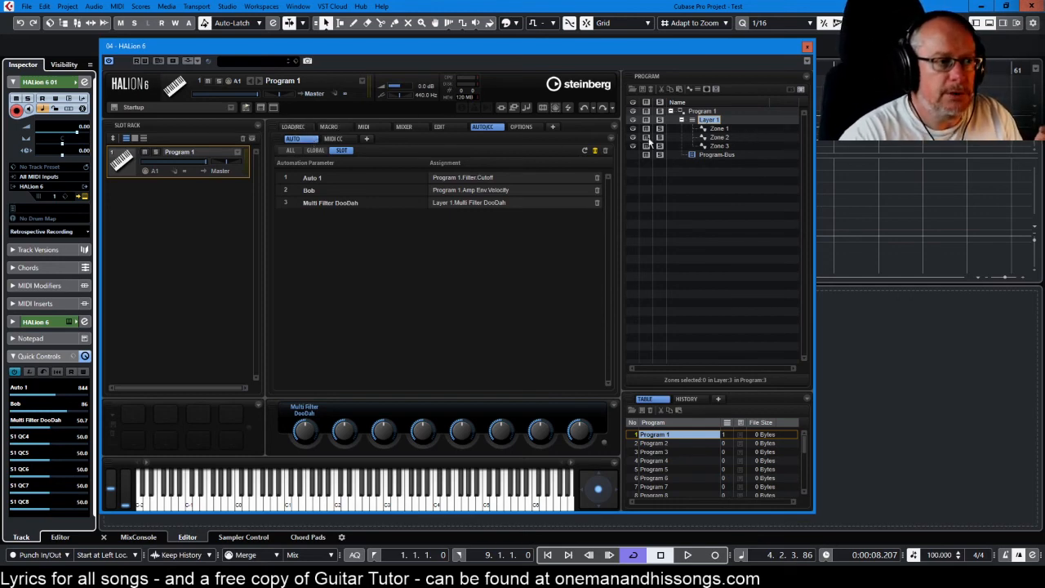
Step: Review Layer 1's Quick Control assignments and the Slot 1 parameters available for the third track Quick Control
click(439, 127)
click(306, 140)
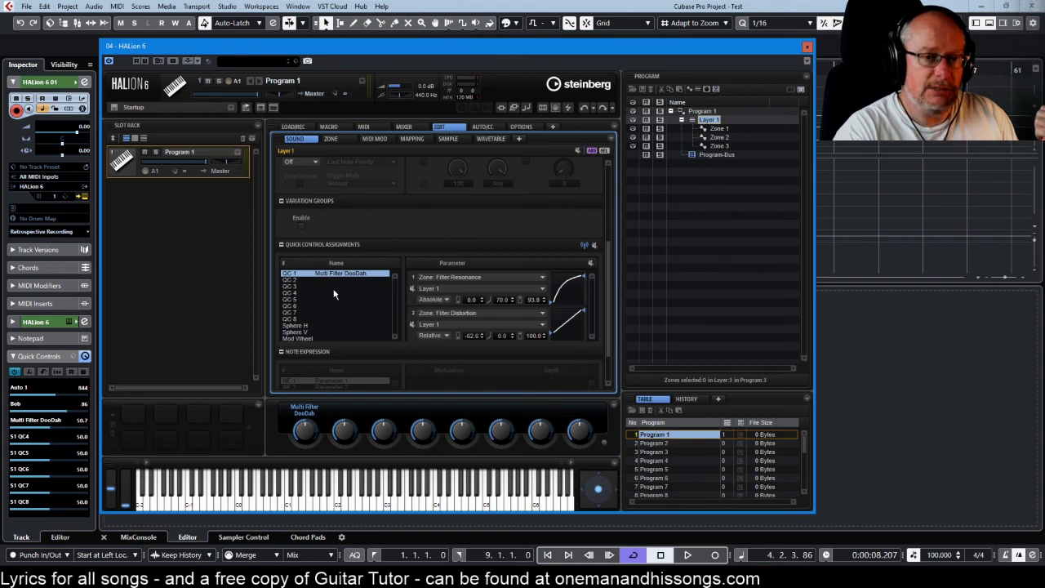
click(52, 420)
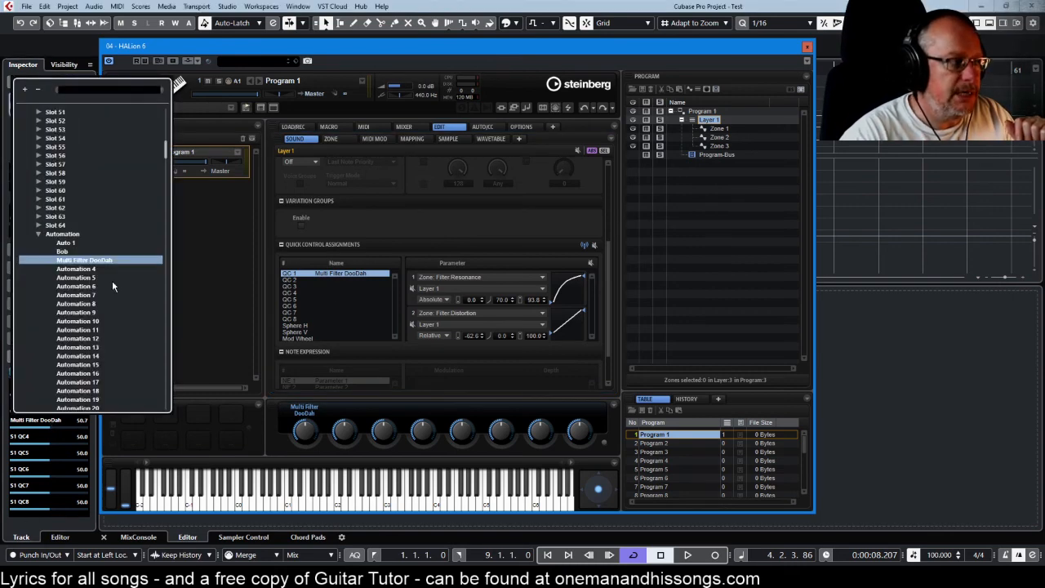
scroll(112, 281, up, 10)
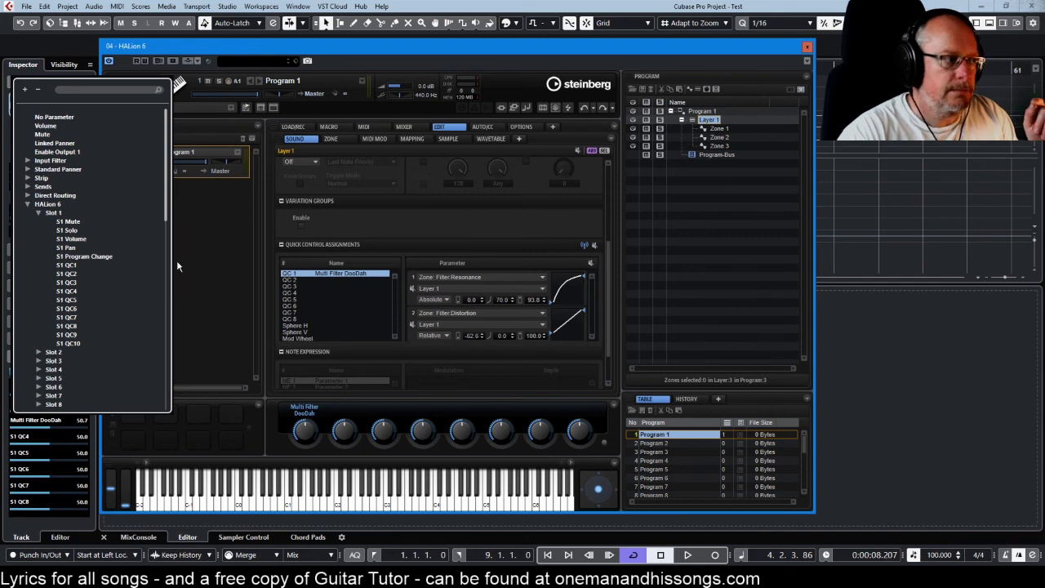
Step: Select Program 1 and assign the zones' filter cutoff to Program 1's QC 1
click(700, 111)
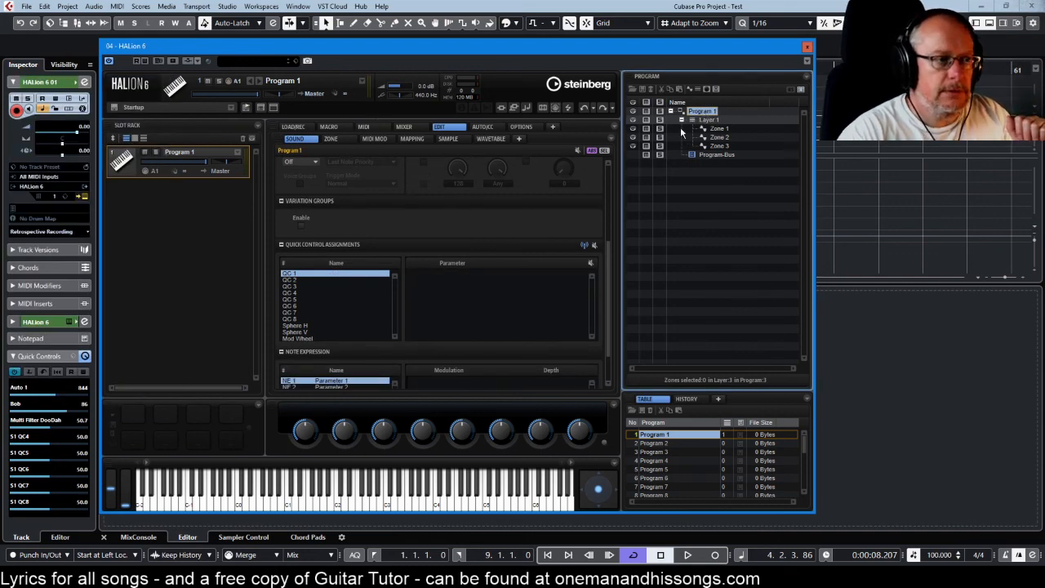
click(336, 140)
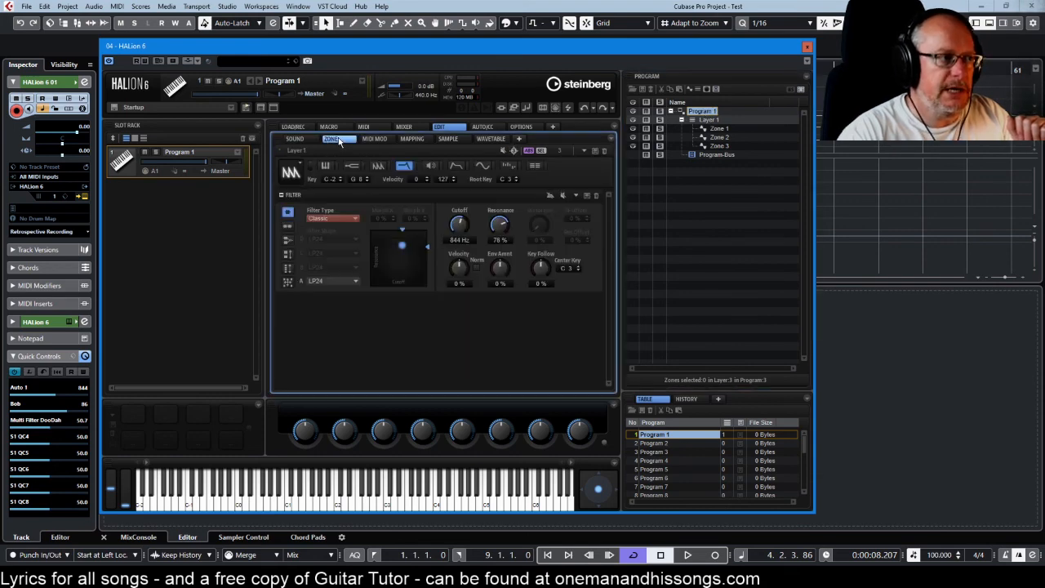
right_click(461, 227)
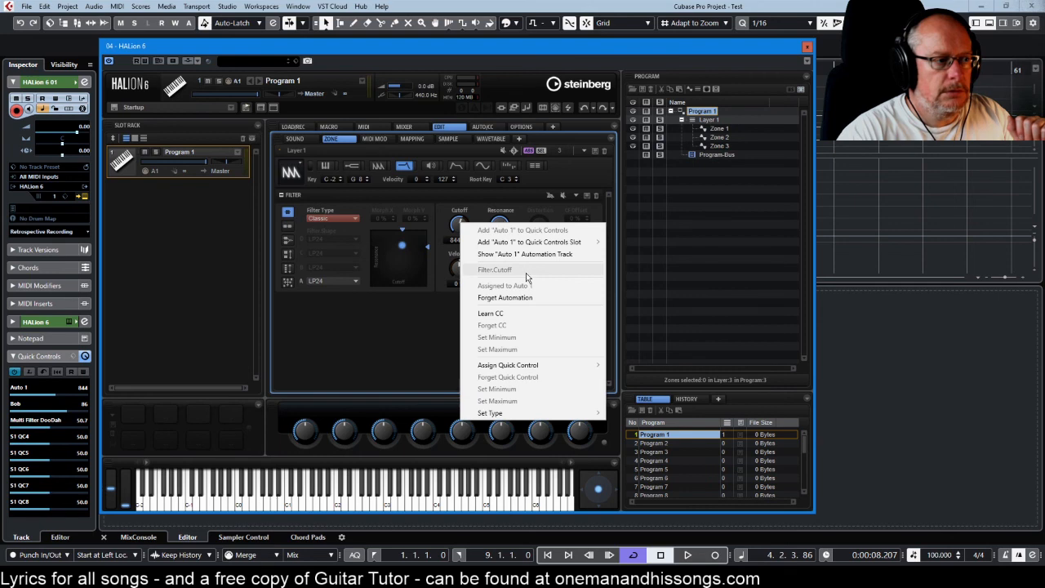
mouse_move(513, 367)
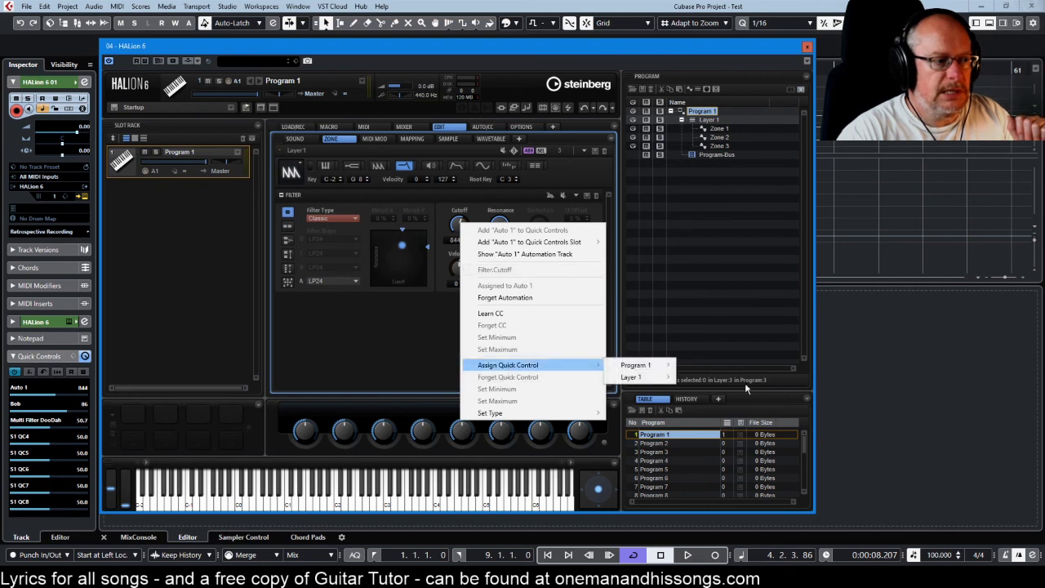
mouse_move(665, 365)
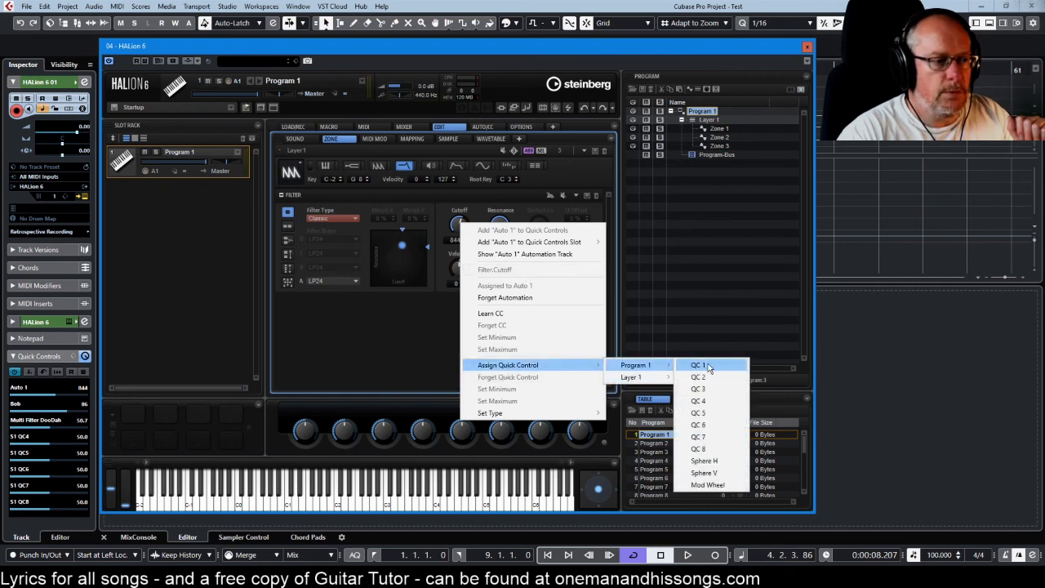
click(705, 365)
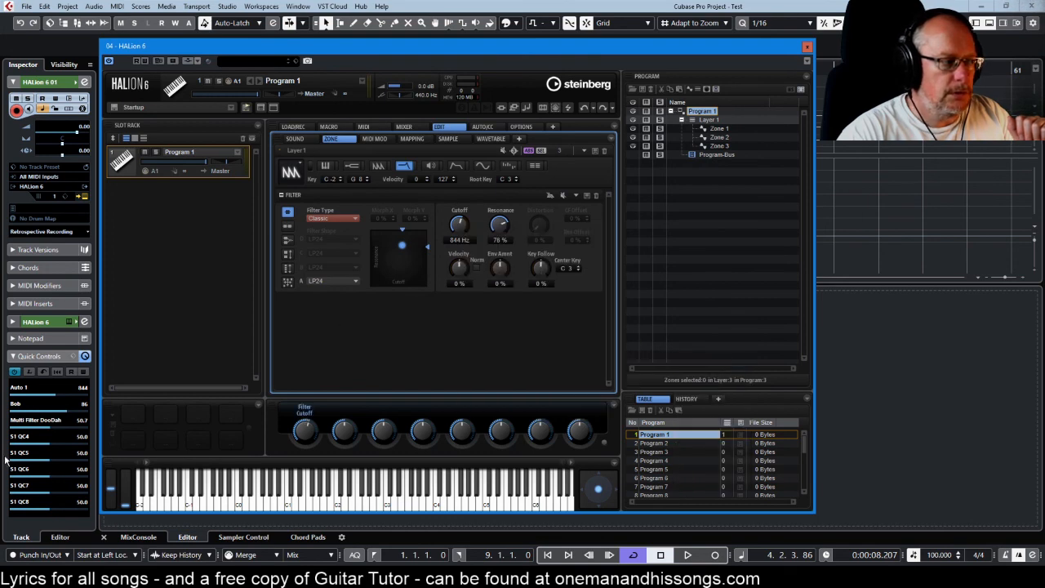
Step: Assign S1 QC1 Filter.Cutoff to the fourth track Quick Control and set it to about 47.9
click(39, 442)
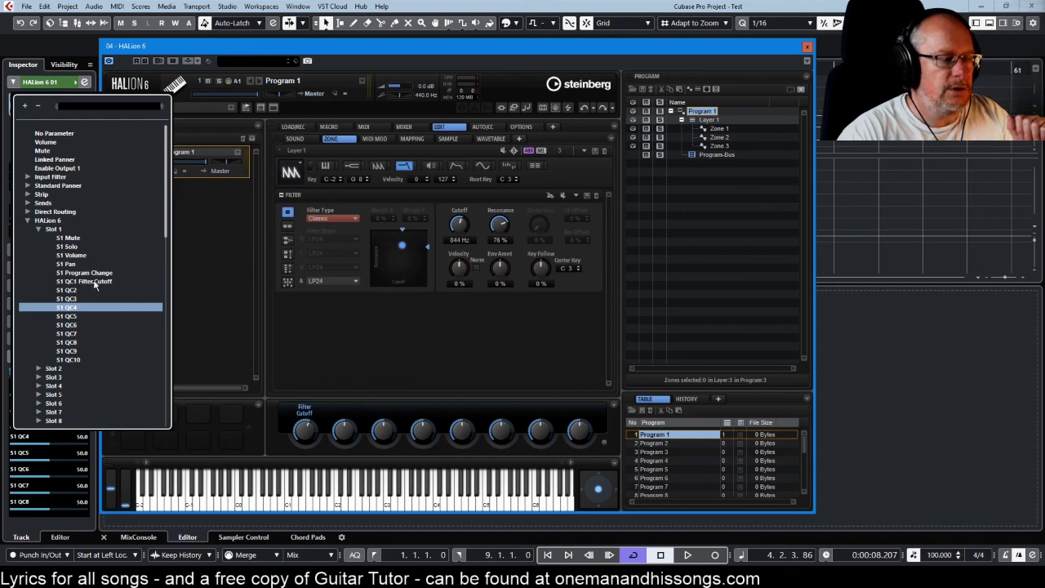
click(95, 282)
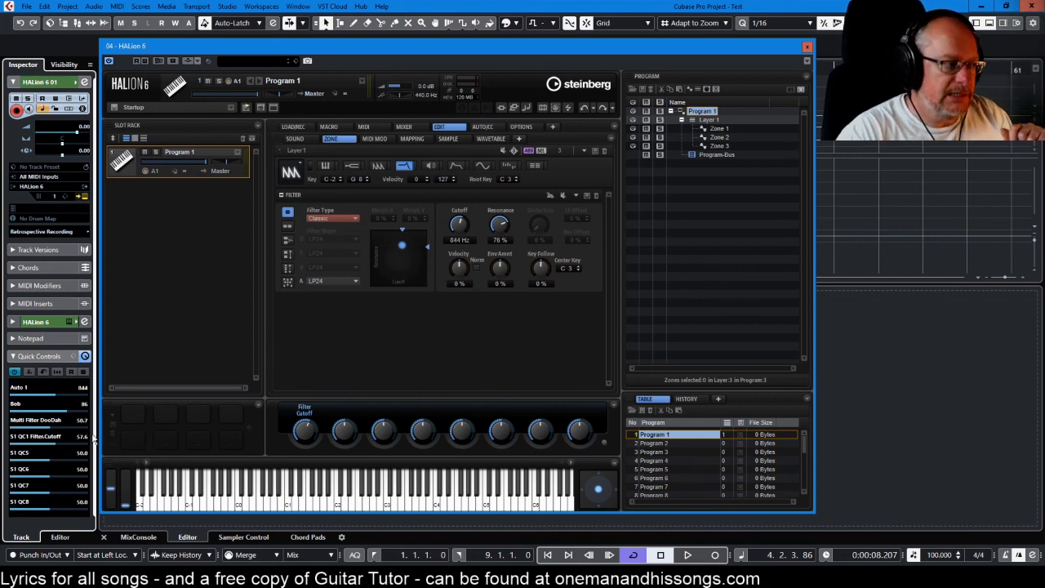
click(34, 441)
click(45, 447)
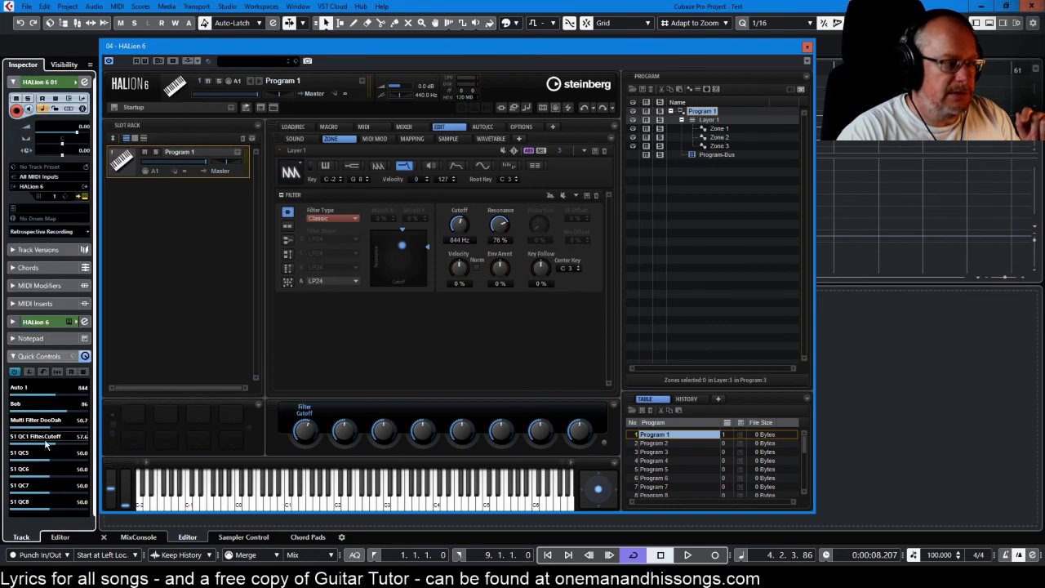
click(47, 440)
click(49, 447)
drag(48, 444, 66, 460)
drag(84, 456, 47, 452)
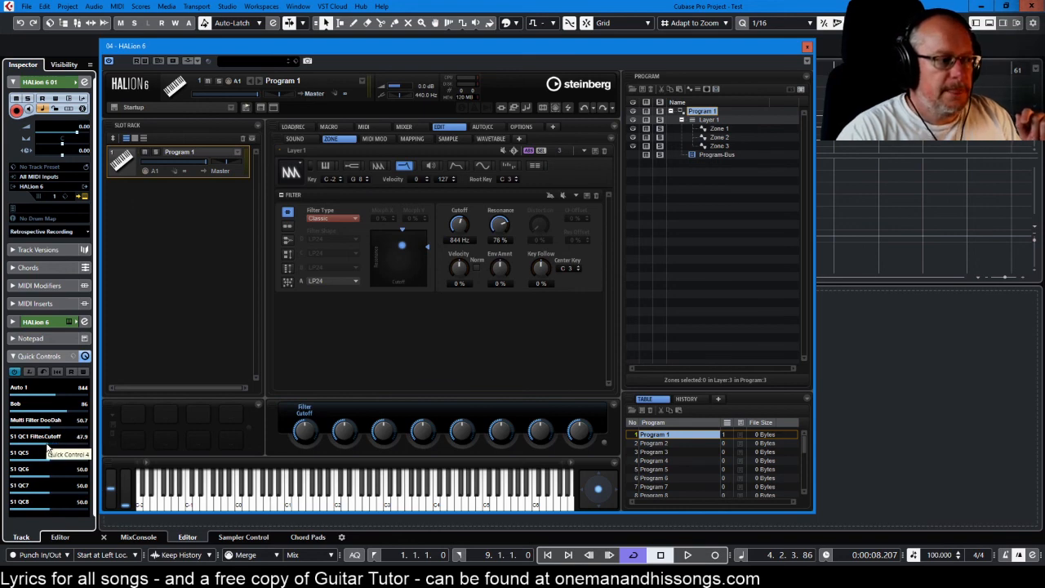
Step: Select Layer 1 and try out the Multi Filter DooDah track Quick Control
click(710, 120)
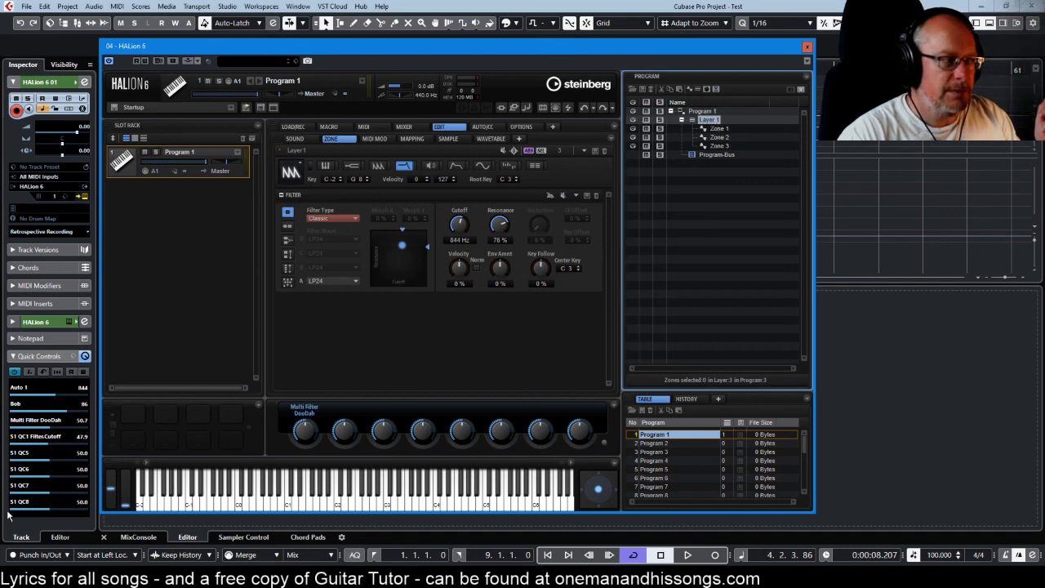
mouse_move(49, 427)
mouse_down()
mouse_move(59, 427)
mouse_move(10, 428)
mouse_move(51, 425)
mouse_up()
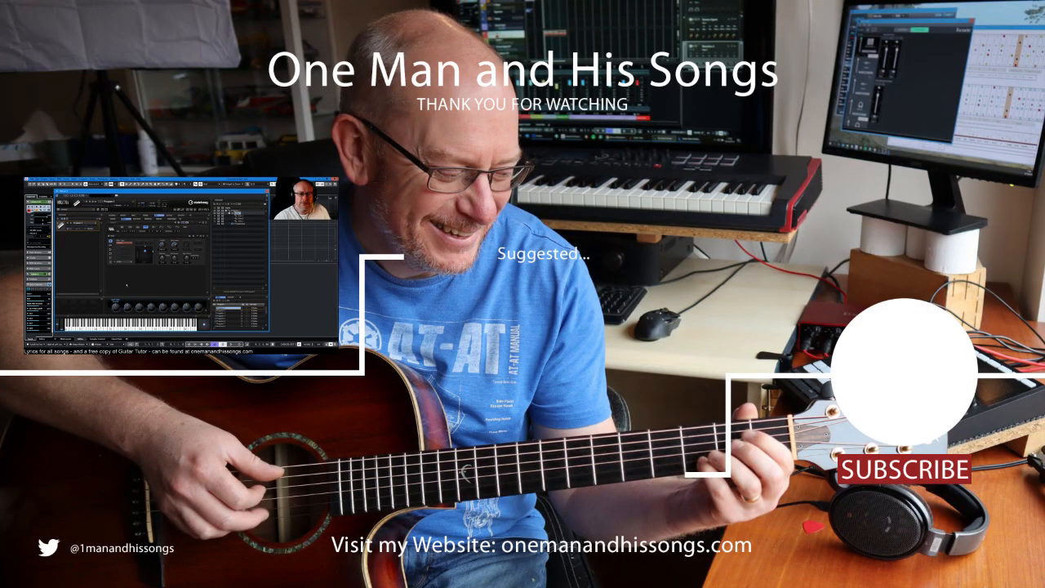